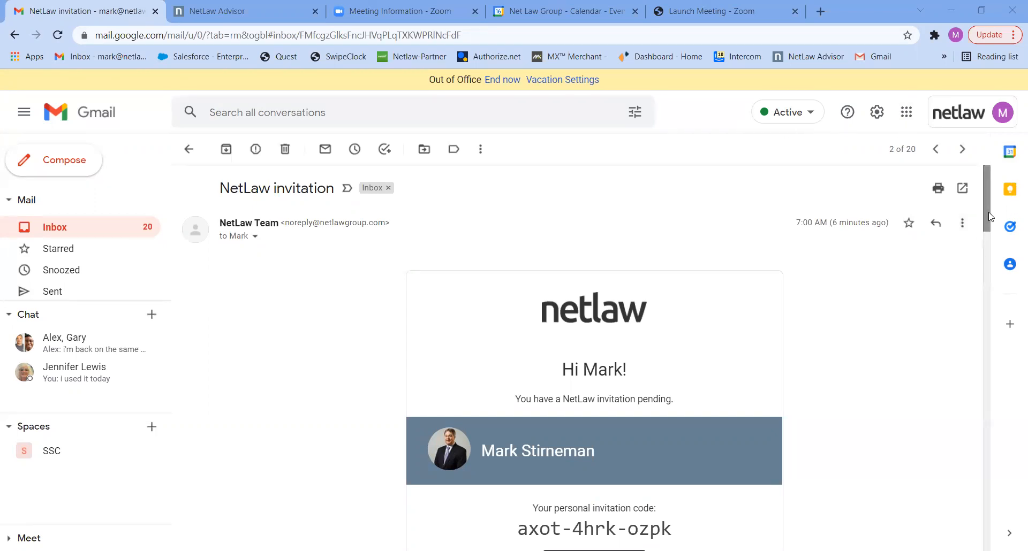
# Step: Copy the invitation code from the NetLaw email and redeem the invitation
pyautogui.moveTo(990, 217); pyautogui.dragTo(982, 252)
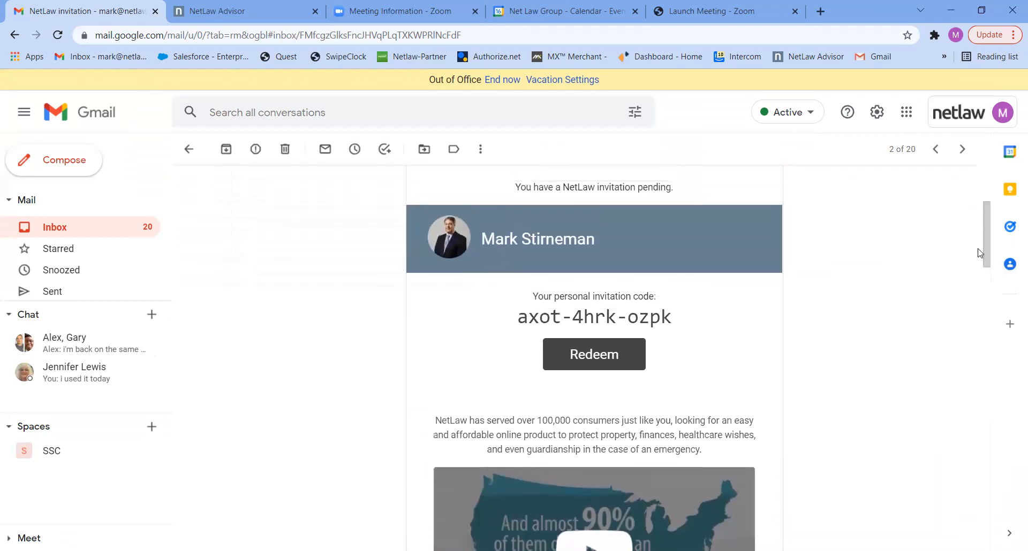
pyautogui.moveTo(683, 318); pyautogui.dragTo(518, 316)
pyautogui.hotkey('ctrl', 'c')
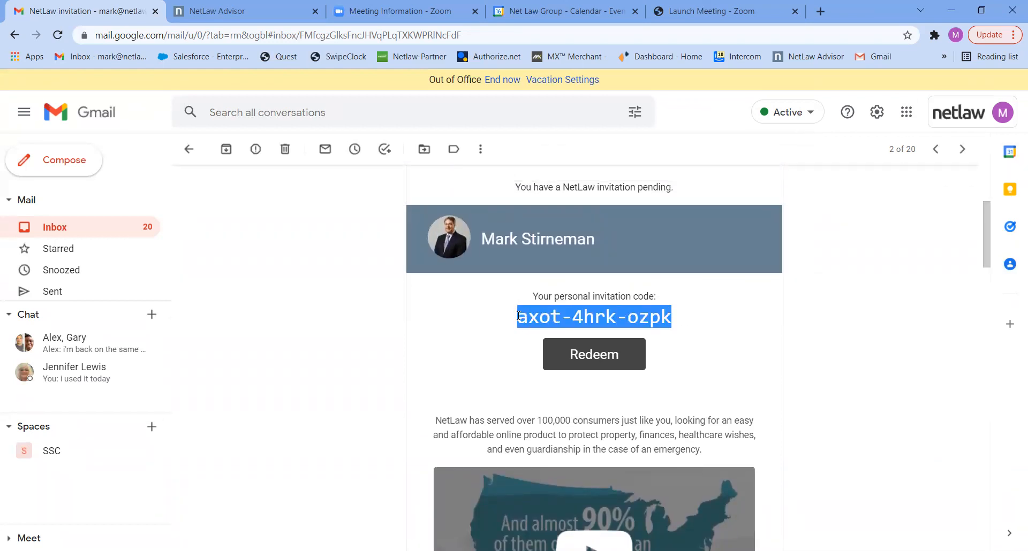
pyautogui.click(600, 356)
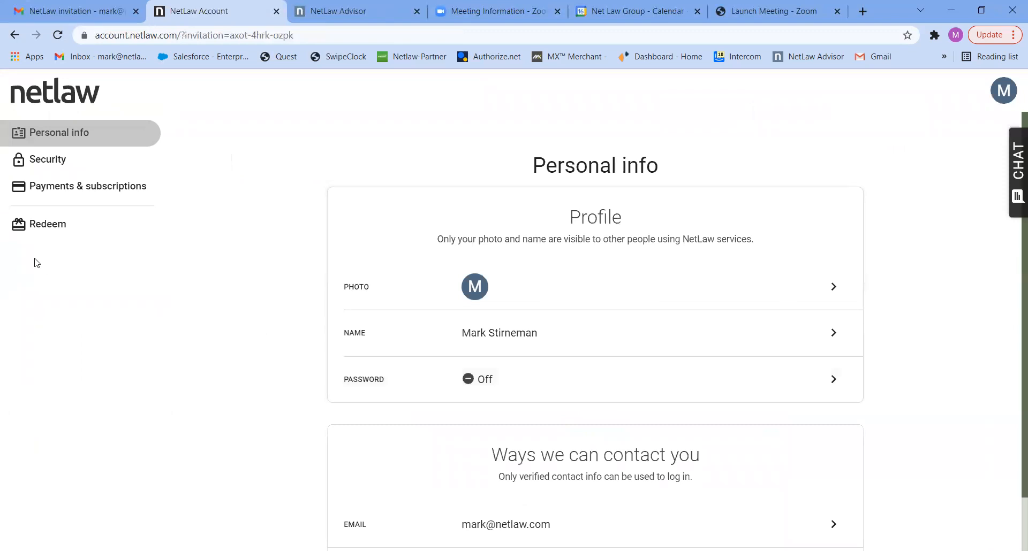
# Step: Paste the copied invitation code into the Redeem form and submit it
pyautogui.click(49, 232)
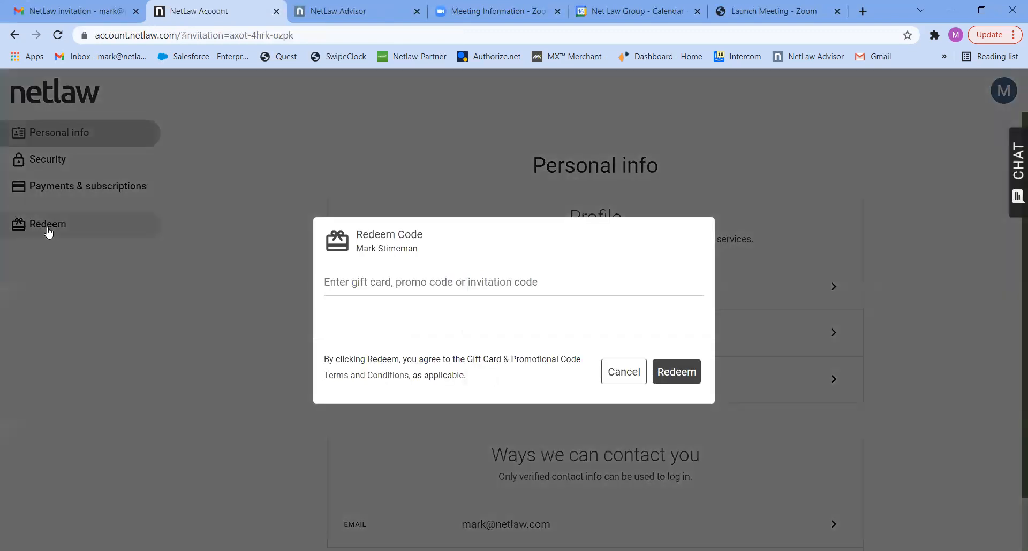
pyautogui.click(357, 275)
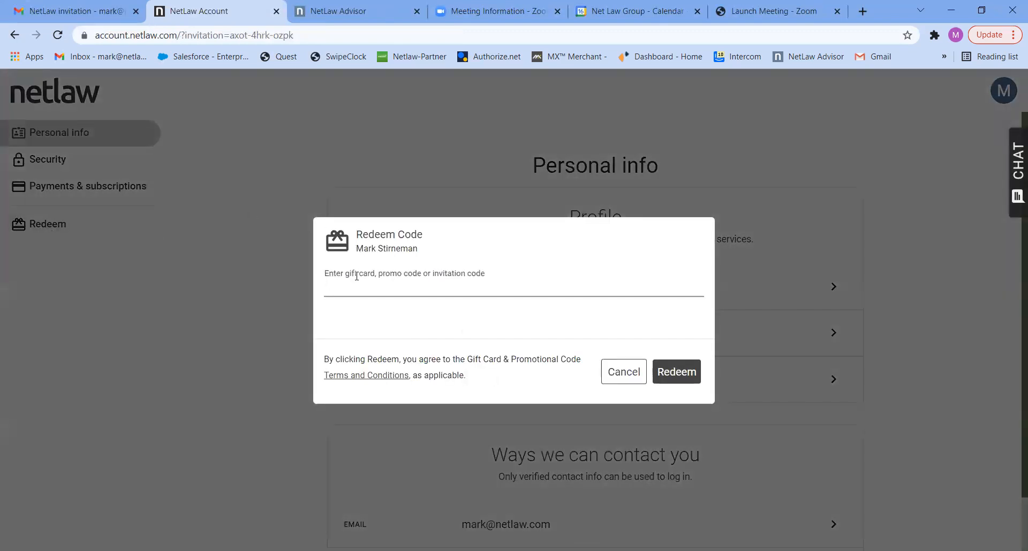
pyautogui.hotkey('ctrl', 'v')
pyautogui.click(685, 368)
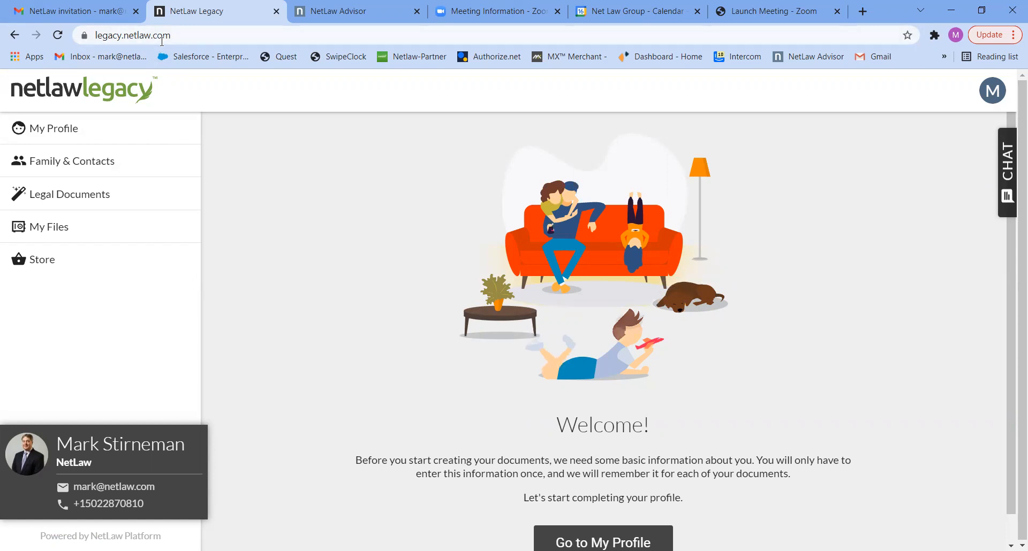
# Step: Enter the account holder's full legal name, male gender and birth date 01/01/1970 in My Profile
pyautogui.click(52, 134)
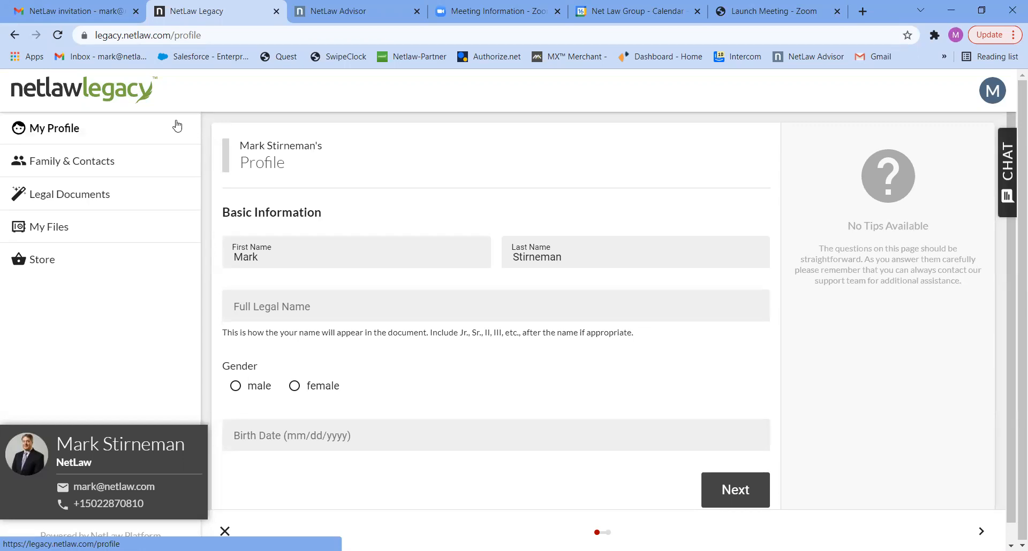
pyautogui.click(263, 304)
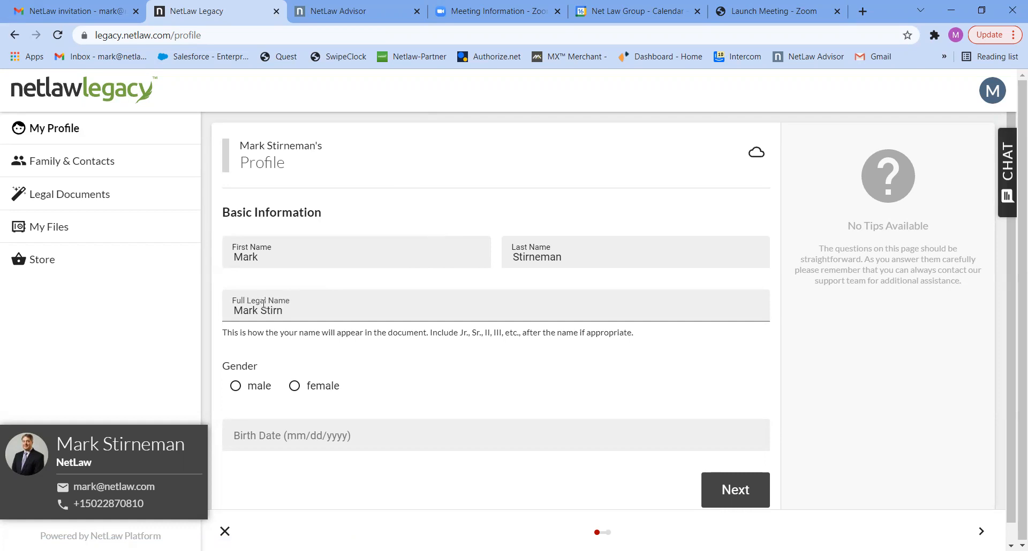
pyautogui.click(256, 387)
pyautogui.click(256, 435)
pyautogui.write('01/01/')
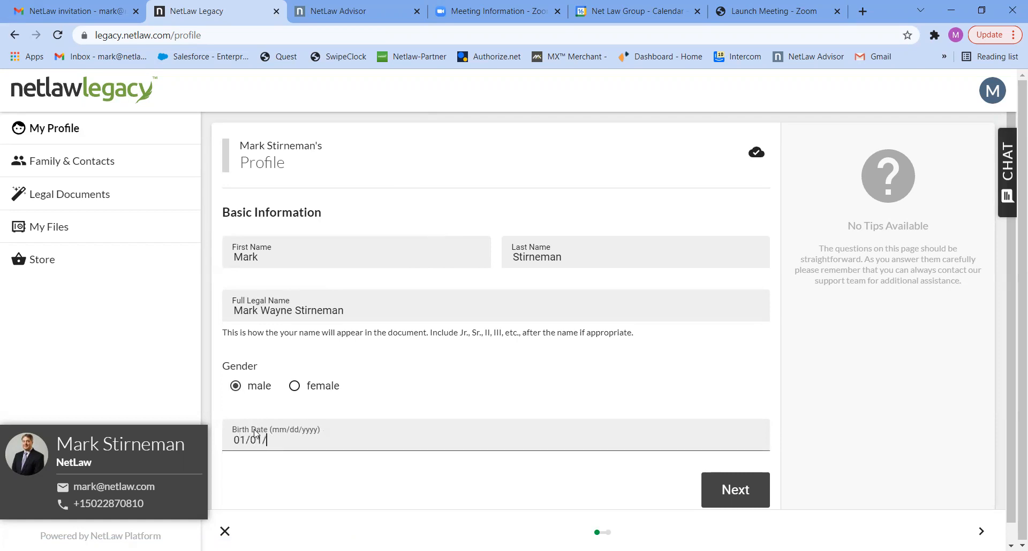
pyautogui.write('1970')
pyautogui.click(744, 494)
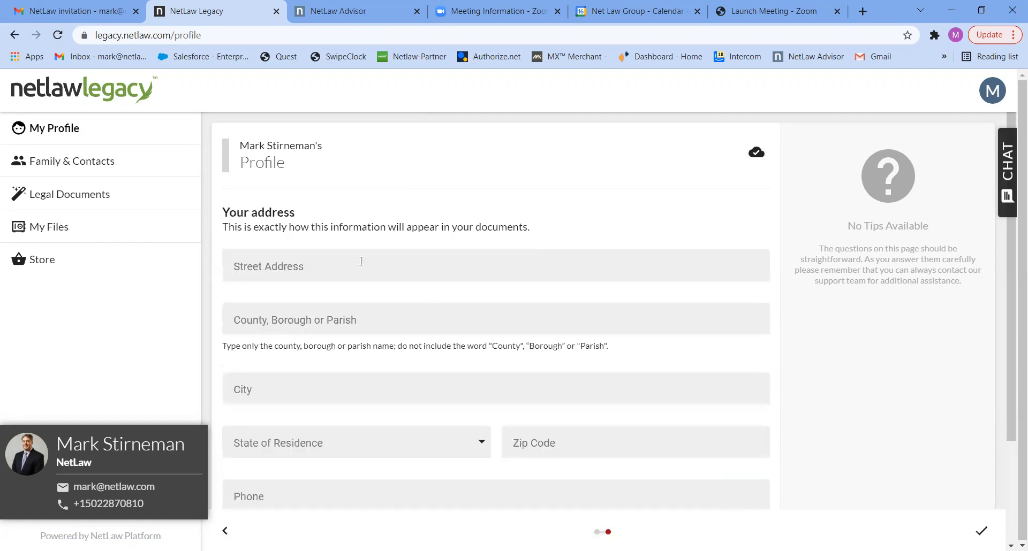
# Step: Enter the home street address, county and city in the profile
pyautogui.click(269, 269)
pyautogui.write('100')
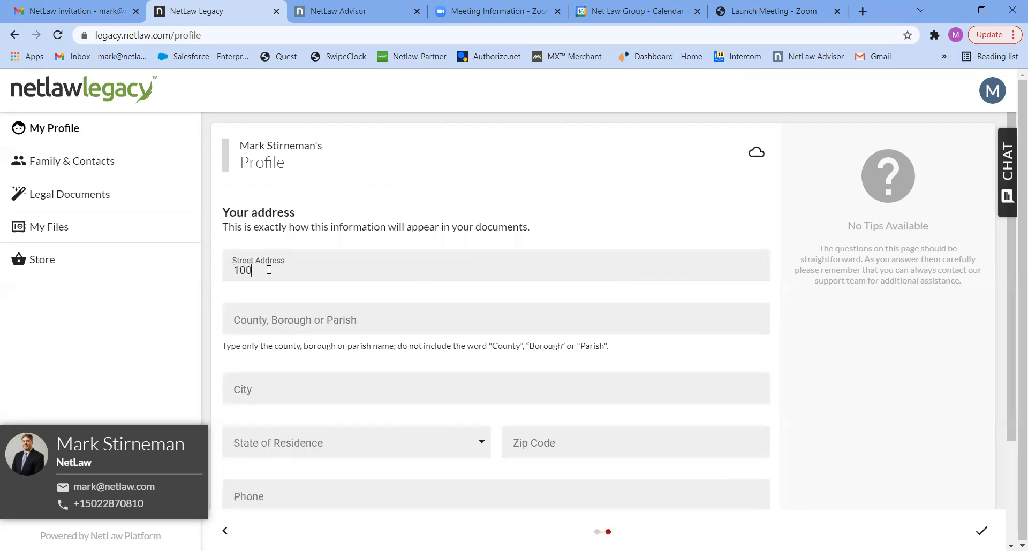
pyautogui.write(' Main St')
pyautogui.click(255, 324)
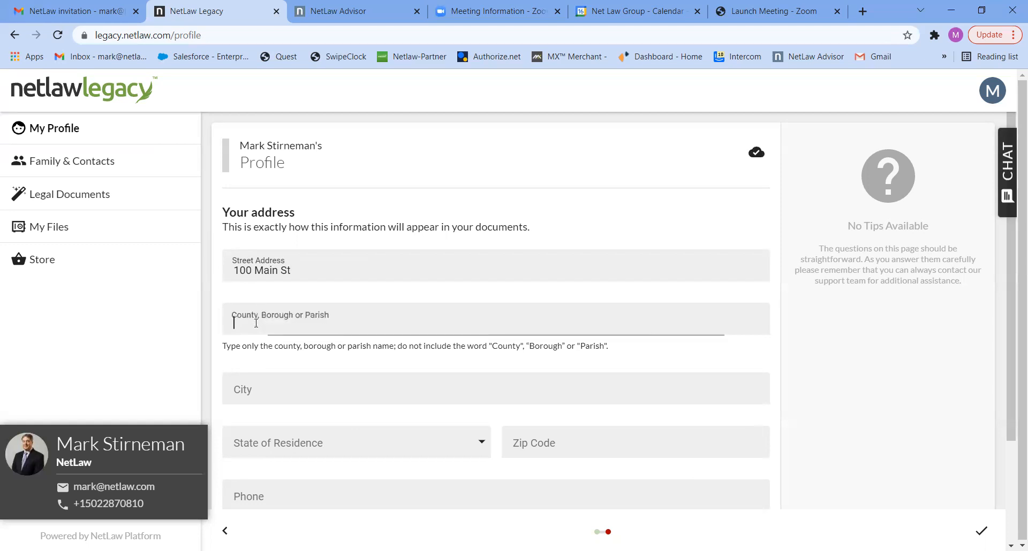
pyautogui.write('Jeffer')
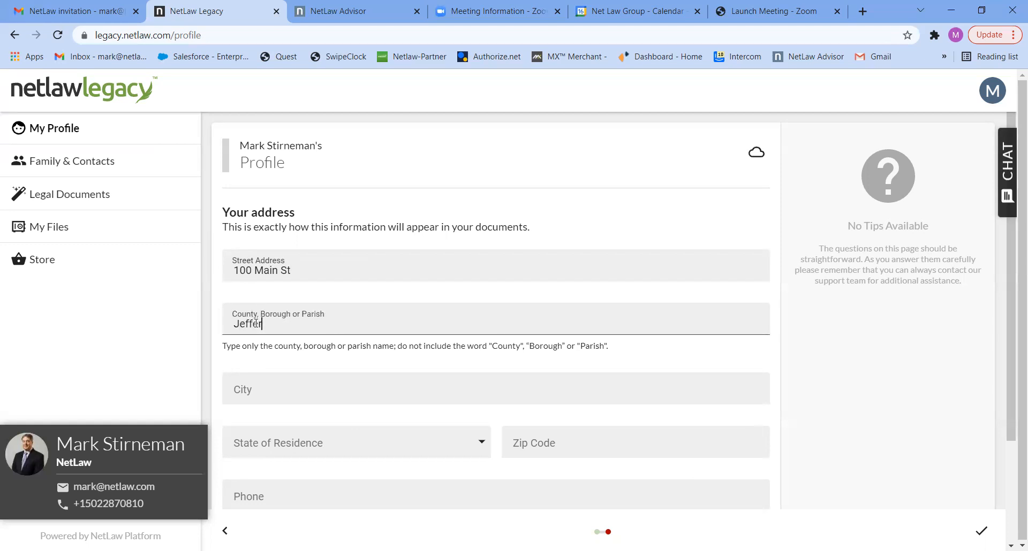
pyautogui.write('son')
pyautogui.click(239, 390)
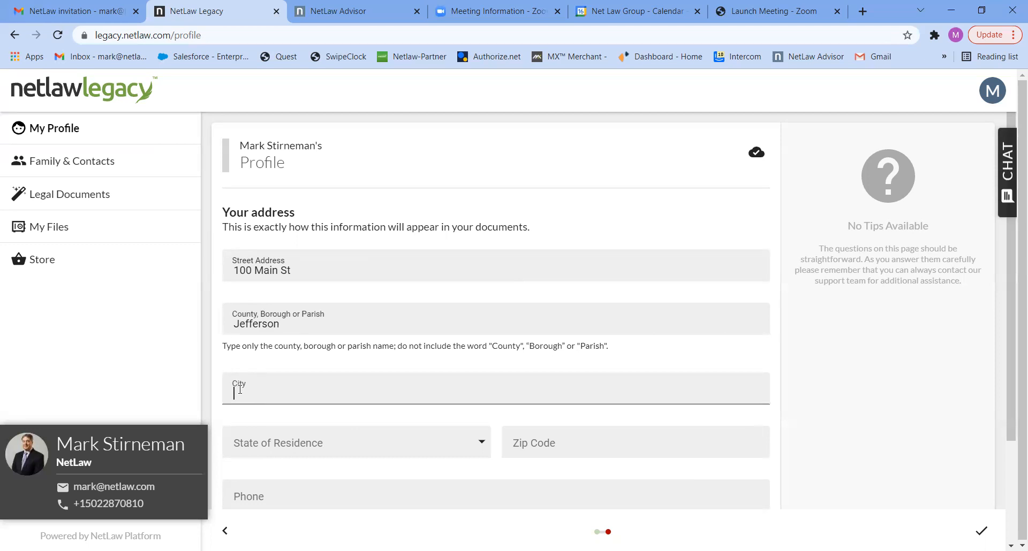
pyautogui.write('Dallas')
# Step: Choose Texas as the state, add the zip code and phone number, and finish the profile
pyautogui.click(249, 445)
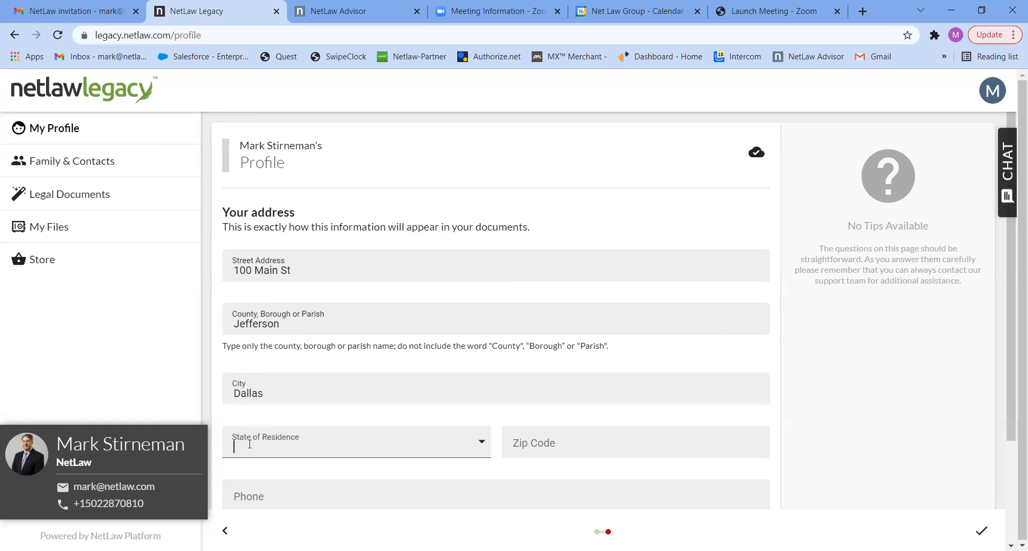
pyautogui.write('Te')
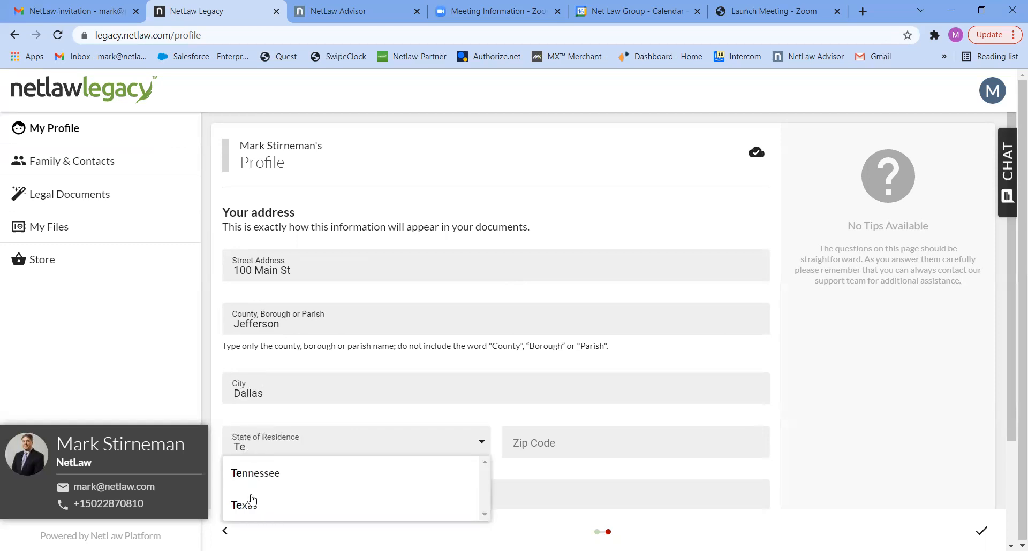
pyautogui.click(249, 506)
pyautogui.click(535, 444)
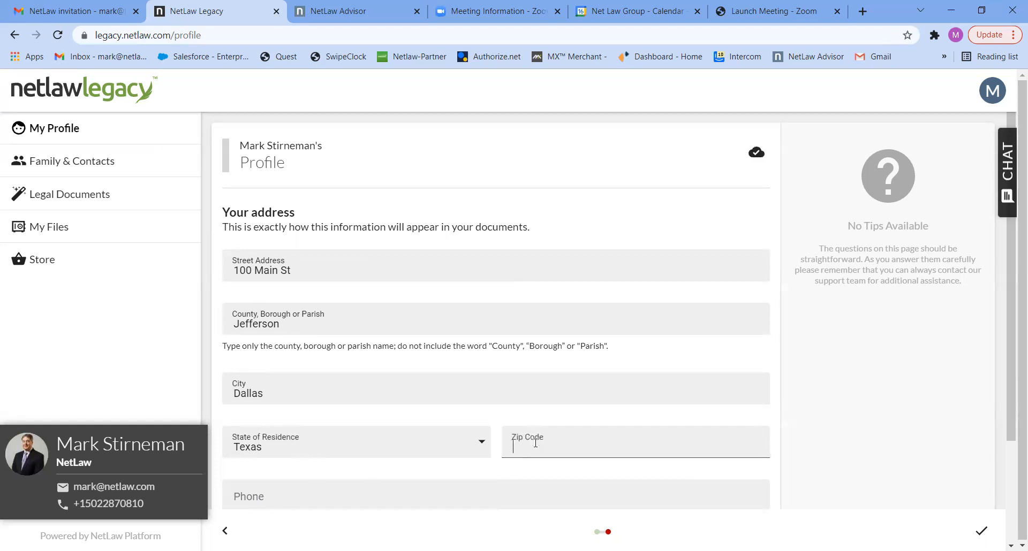
pyautogui.write('77074')
pyautogui.click(266, 493)
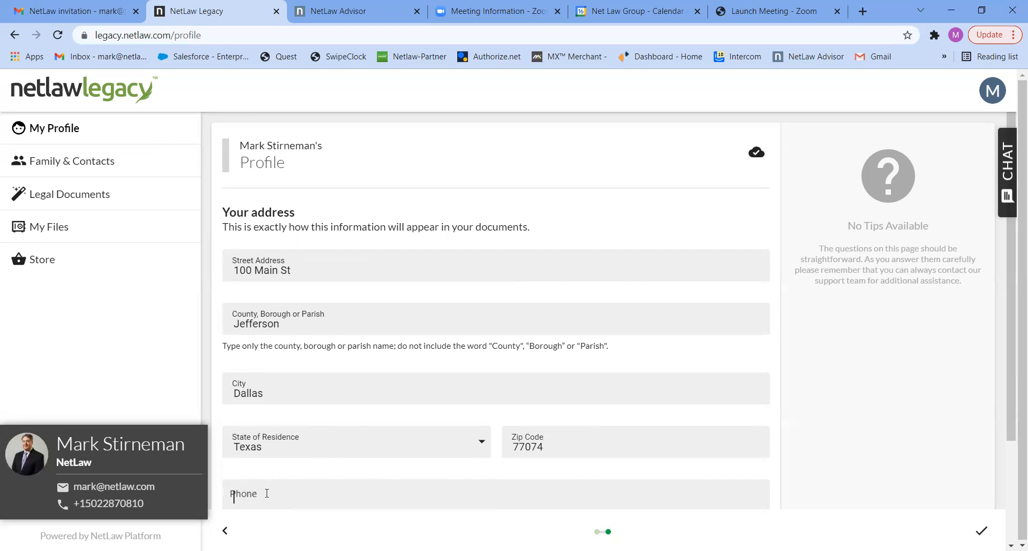
pyautogui.write('(502) 555-5555')
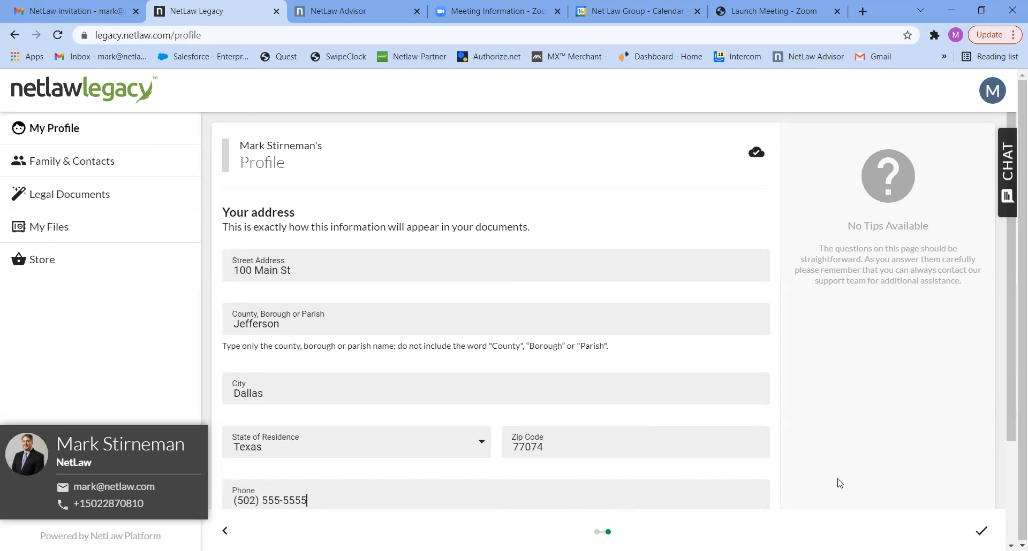
pyautogui.moveTo(1011, 418); pyautogui.dragTo(1012, 546)
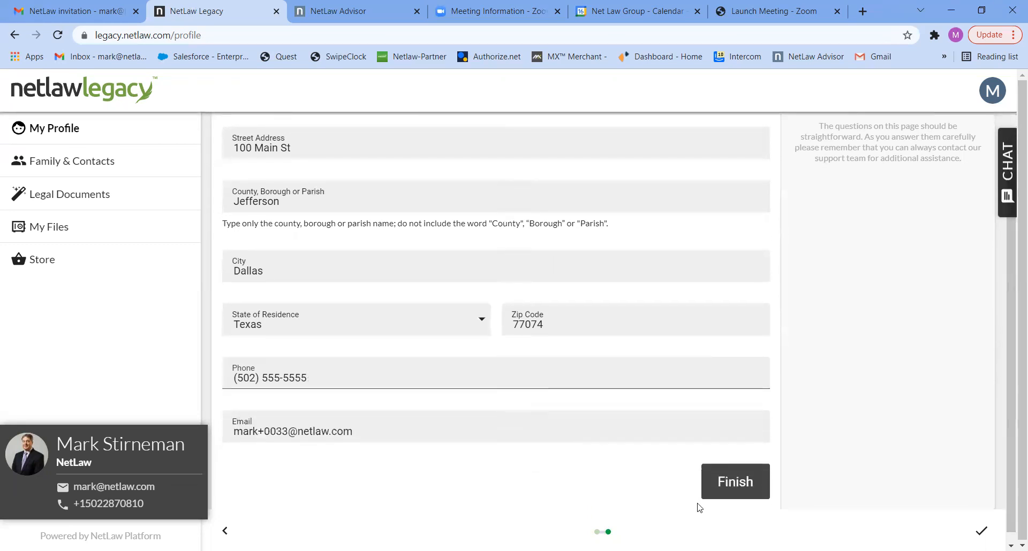
pyautogui.click(734, 483)
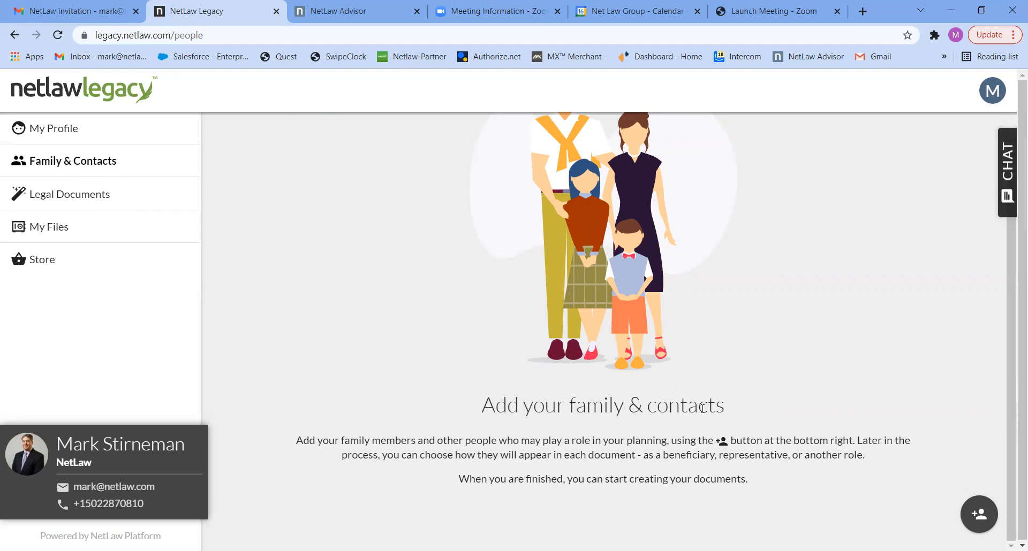
# Step: Add a new Spouse contact from the add-person menu on Family & Contacts
pyautogui.click(977, 515)
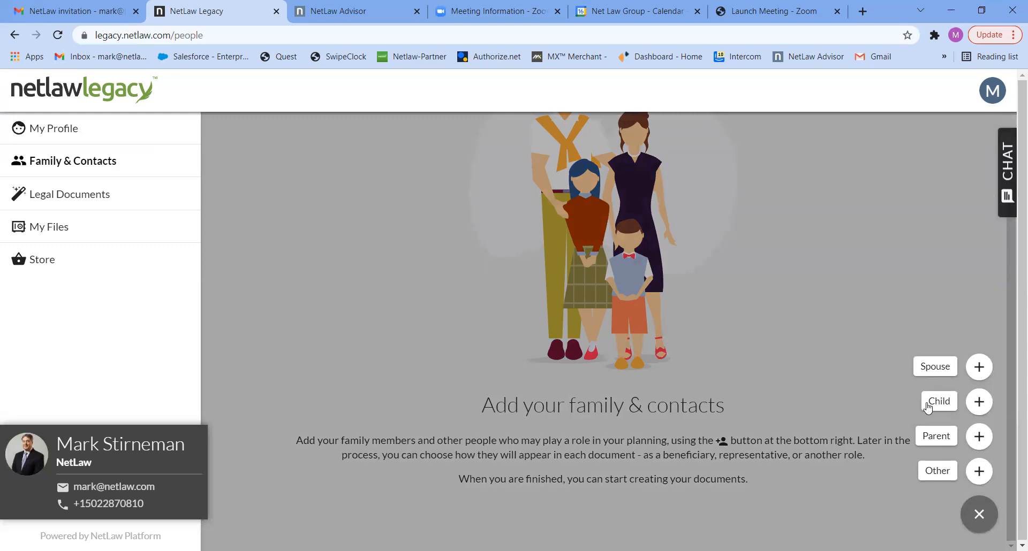
pyautogui.click(933, 367)
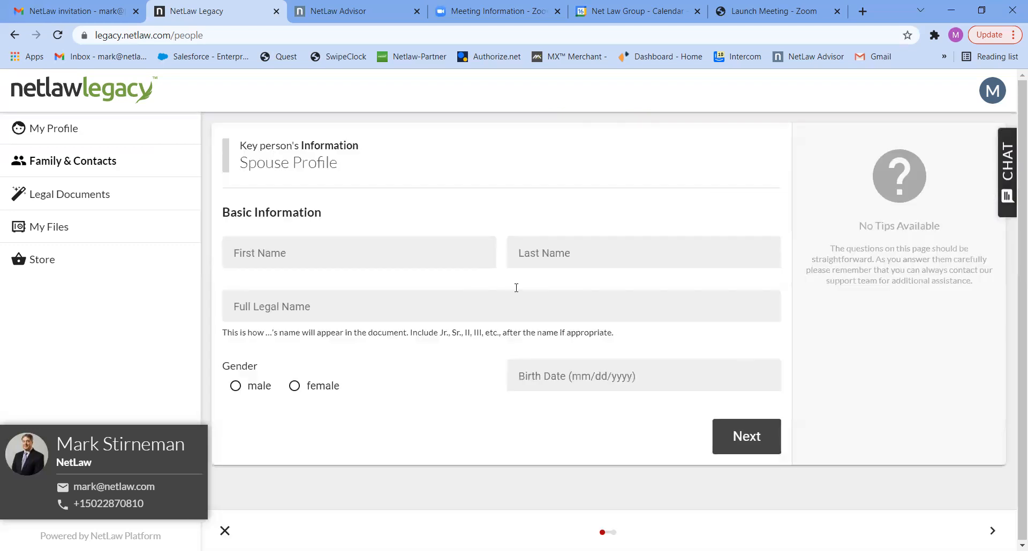
# Step: Enter the spouse's first, last and full legal name, female gender and birth date
pyautogui.click(344, 254)
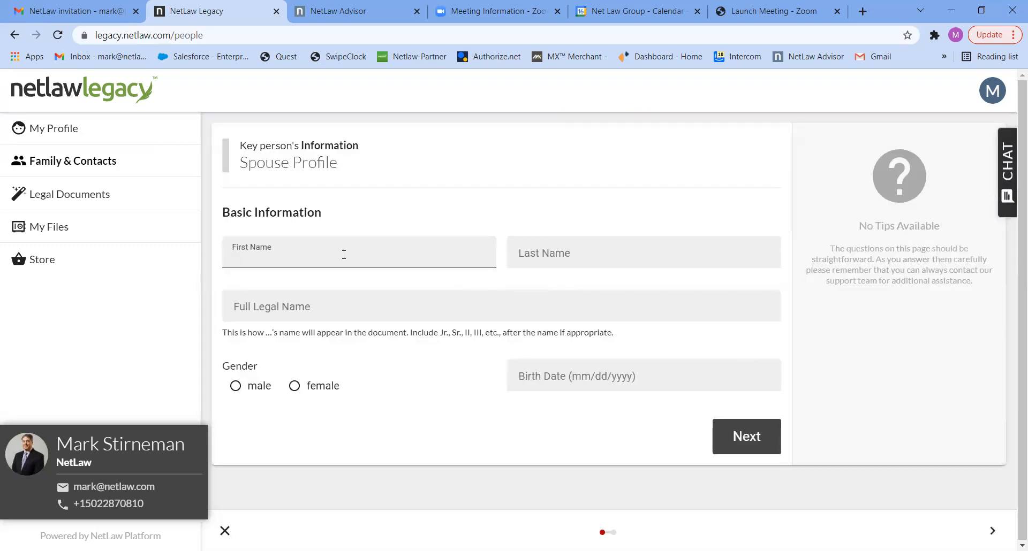
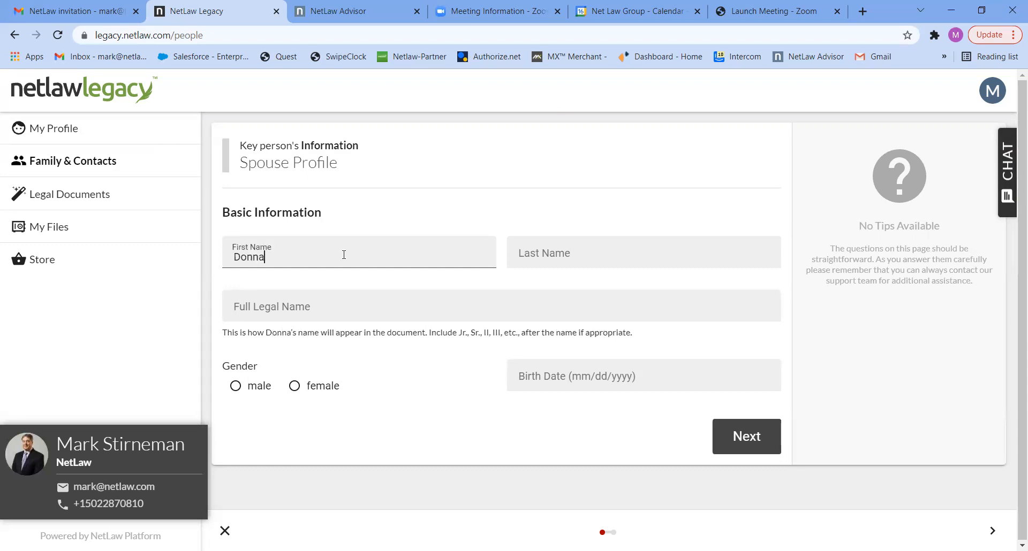
pyautogui.press('Tab')
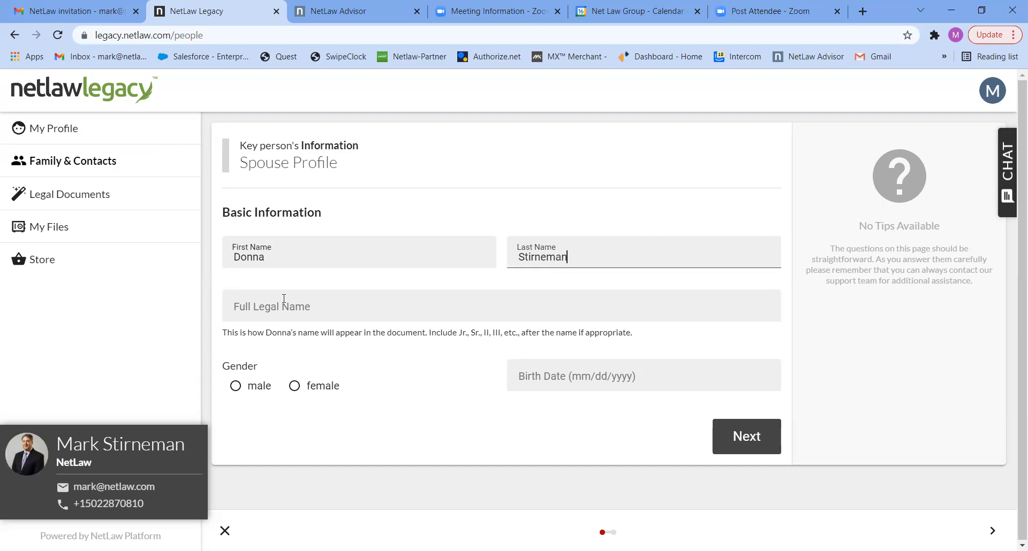
pyautogui.click(284, 298)
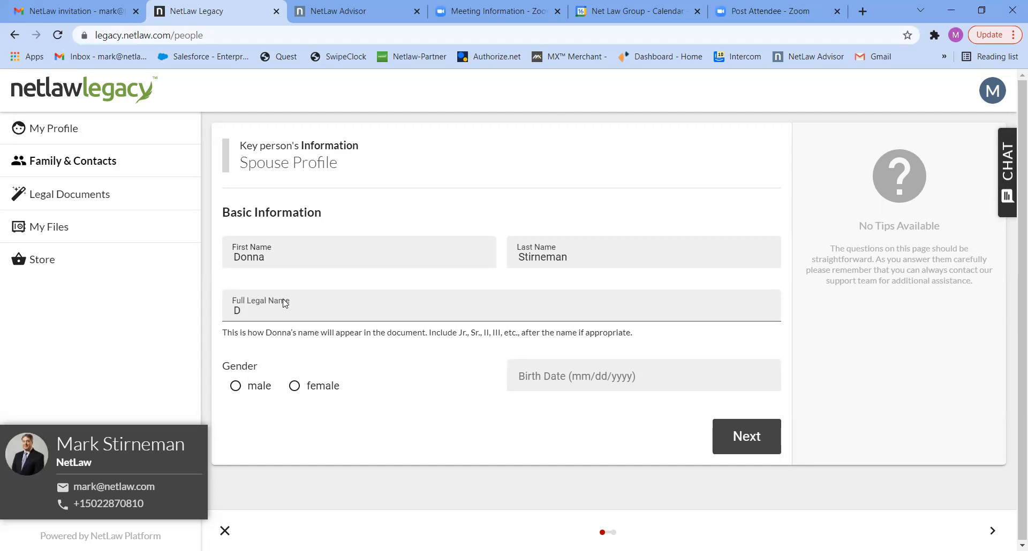
pyautogui.click(295, 386)
pyautogui.click(517, 375)
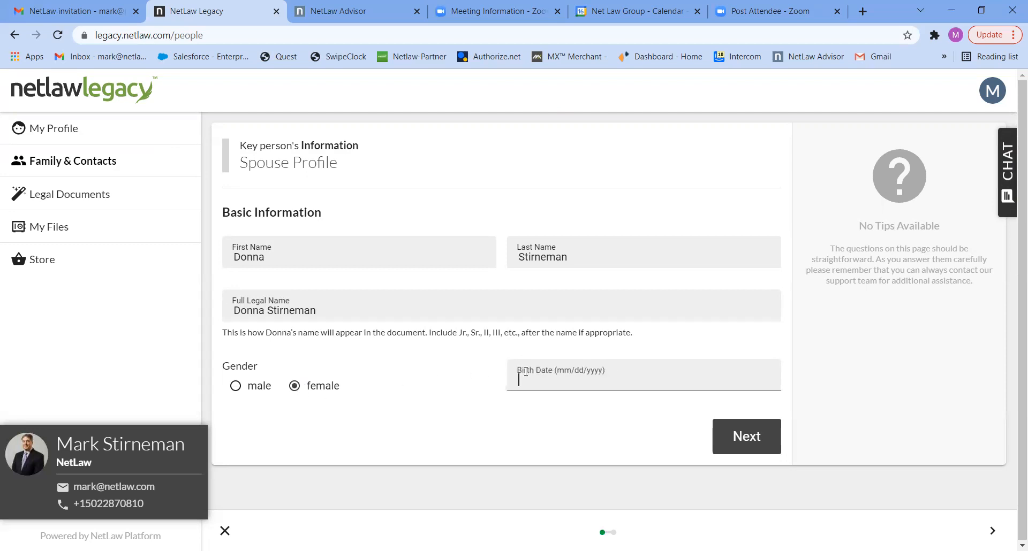
pyautogui.write('01/01/1971')
pyautogui.click(745, 441)
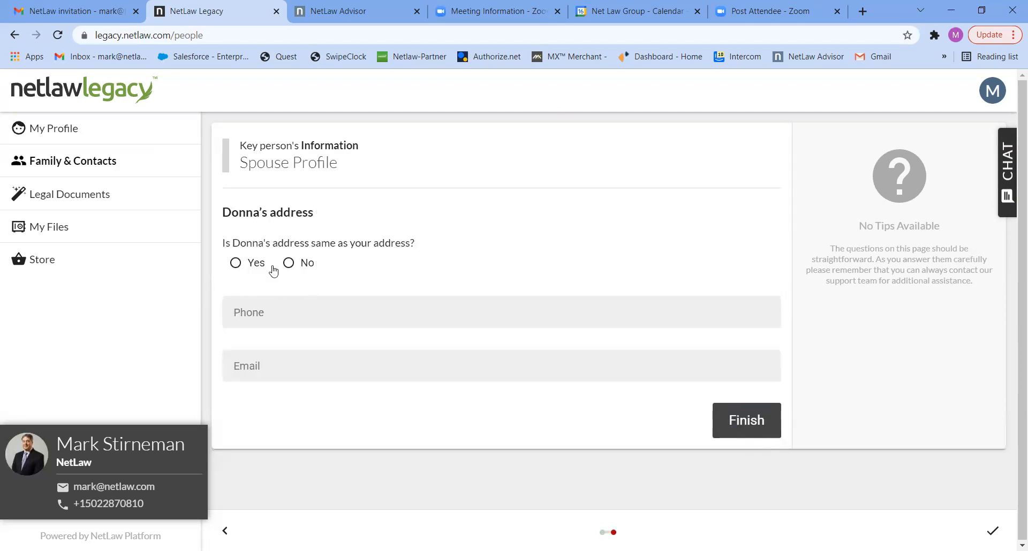
# Step: Mark the spouse's address as the same, add the phone number, and save the spouse
pyautogui.click(244, 266)
pyautogui.click(255, 312)
pyautogui.write('5025555555')
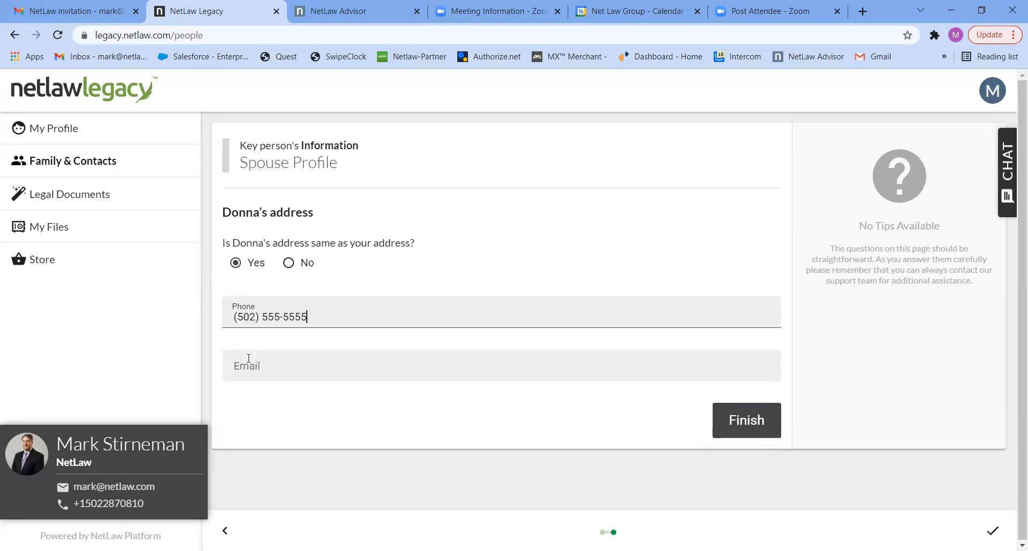
pyautogui.click(752, 418)
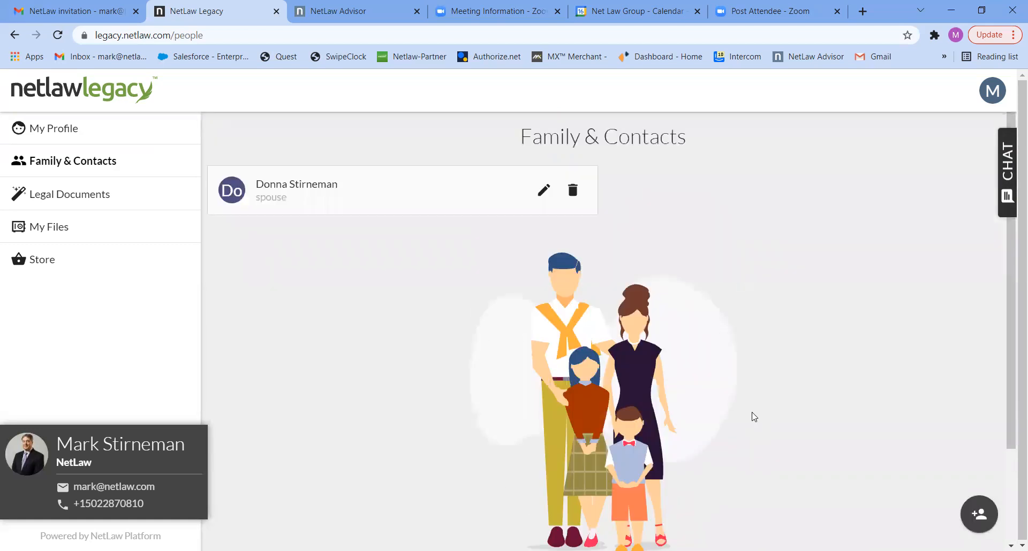
# Step: Add a female child of the current marriage, born 01/01/1999, with her full name
pyautogui.click(978, 512)
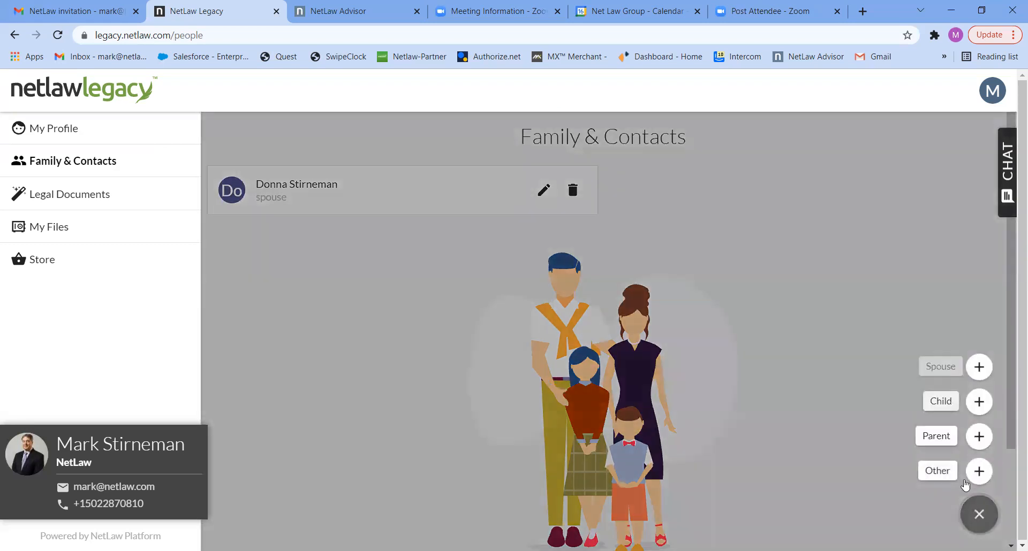
pyautogui.click(939, 402)
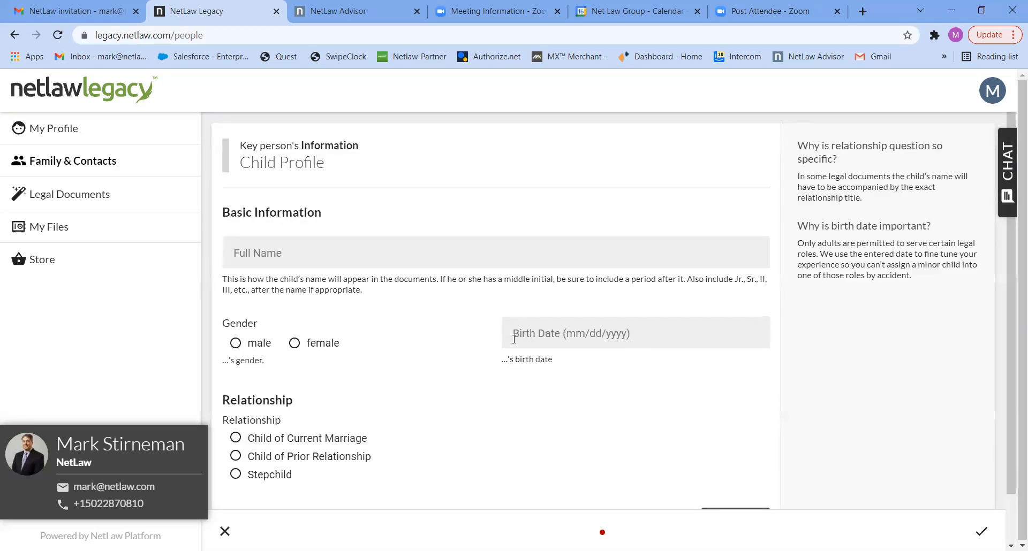
pyautogui.click(275, 256)
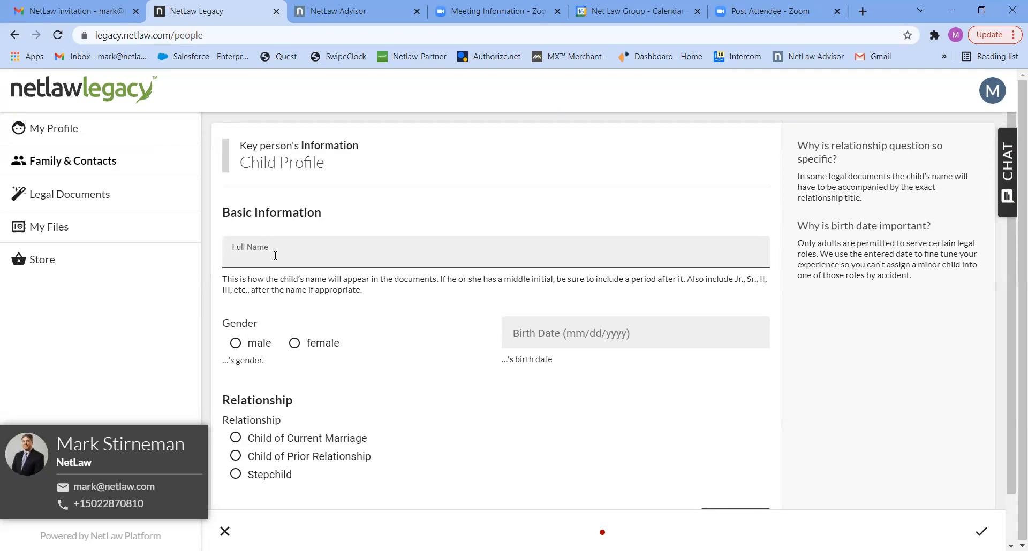
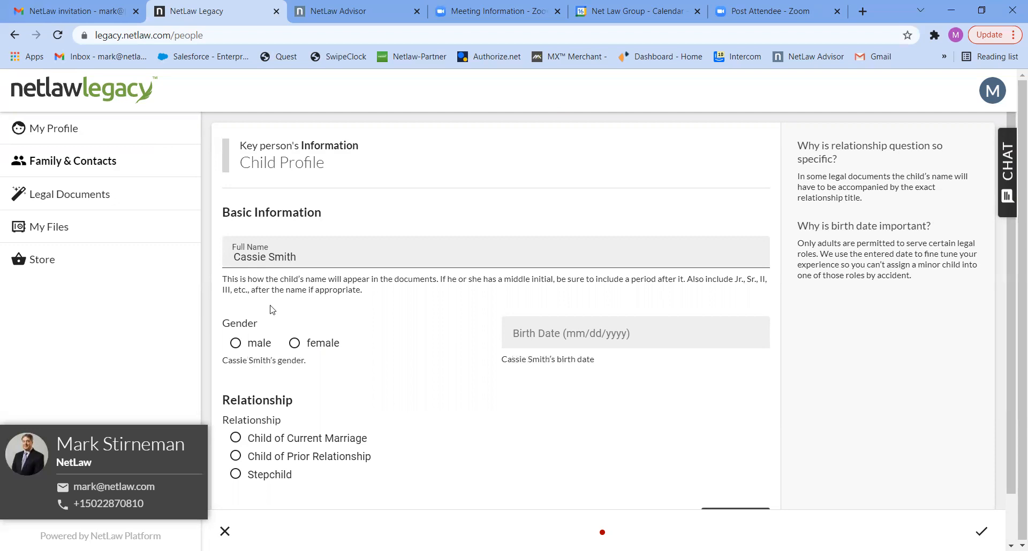
pyautogui.click(295, 343)
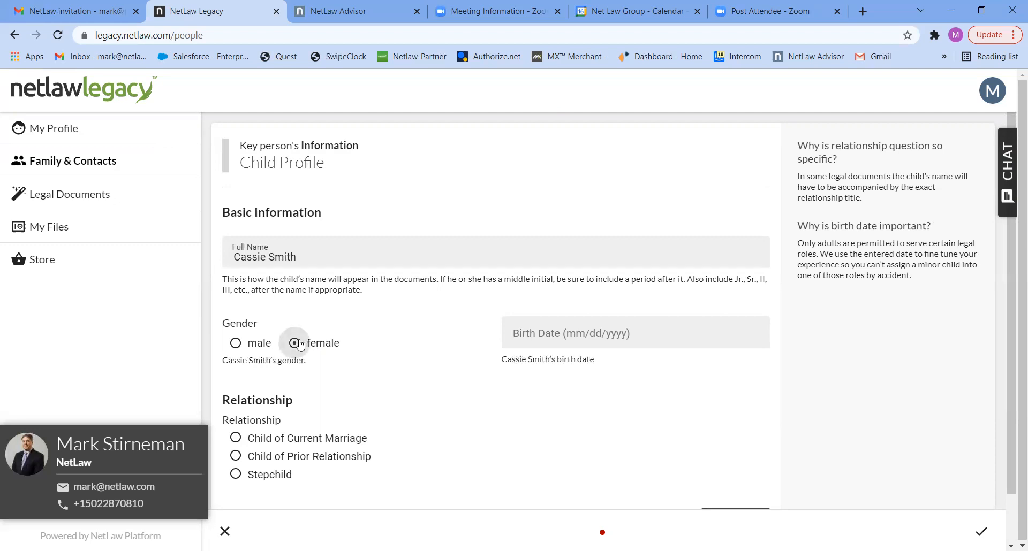
pyautogui.click(236, 445)
pyautogui.click(534, 335)
pyautogui.write('01/01/19')
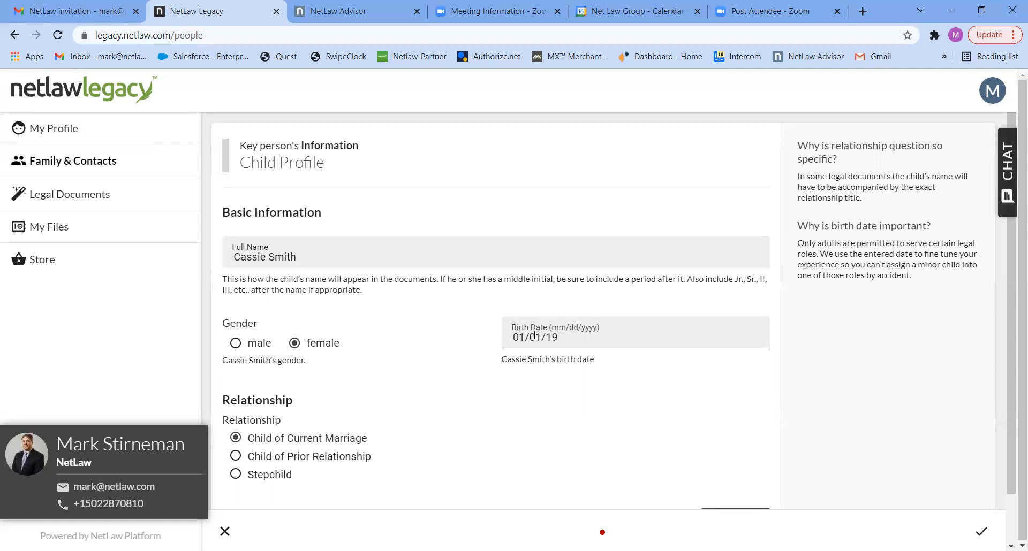
pyautogui.write('99')
pyautogui.scroll(-1, 1006, 373)
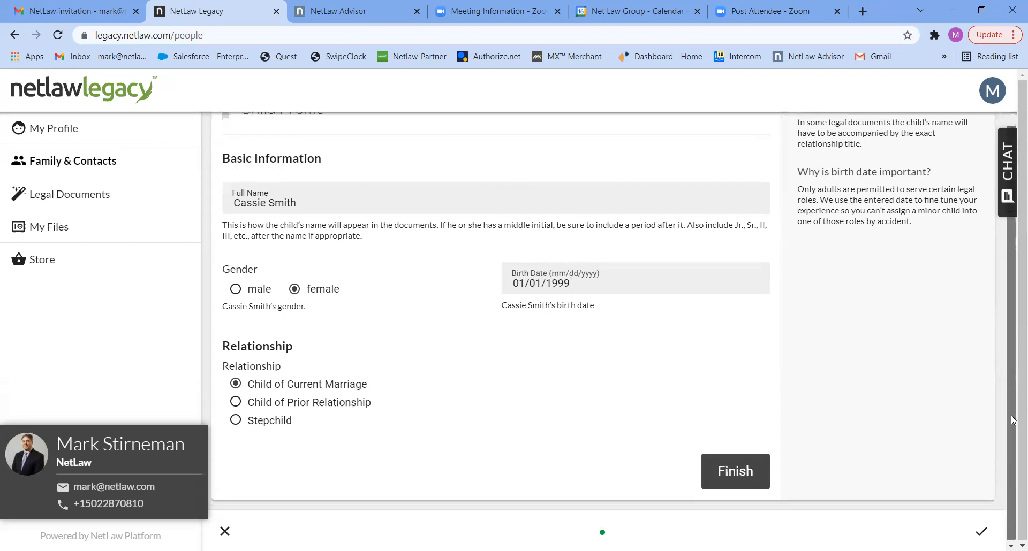
pyautogui.click(731, 471)
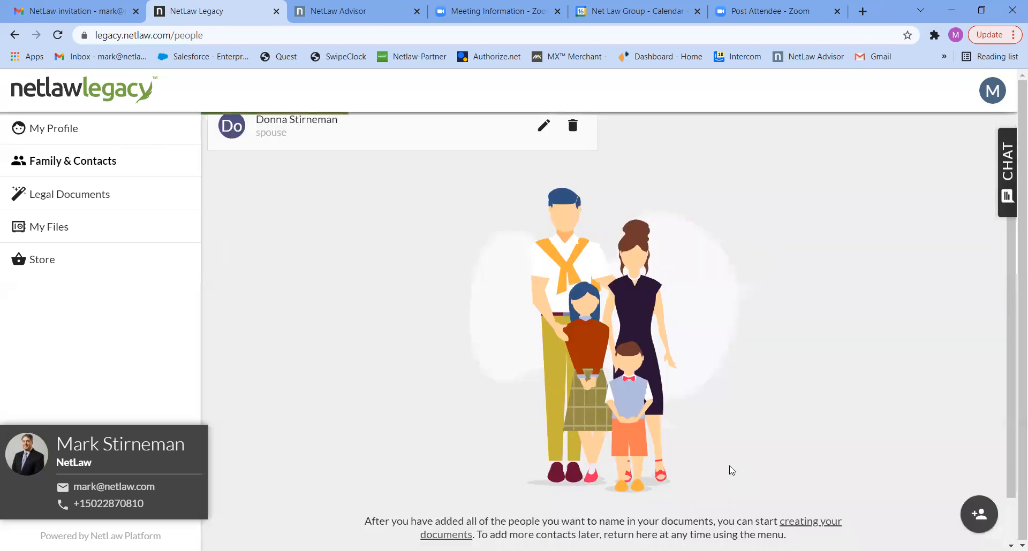
# Step: Add a male child of the current marriage, born 01/02/2010, with his full name
pyautogui.click(978, 513)
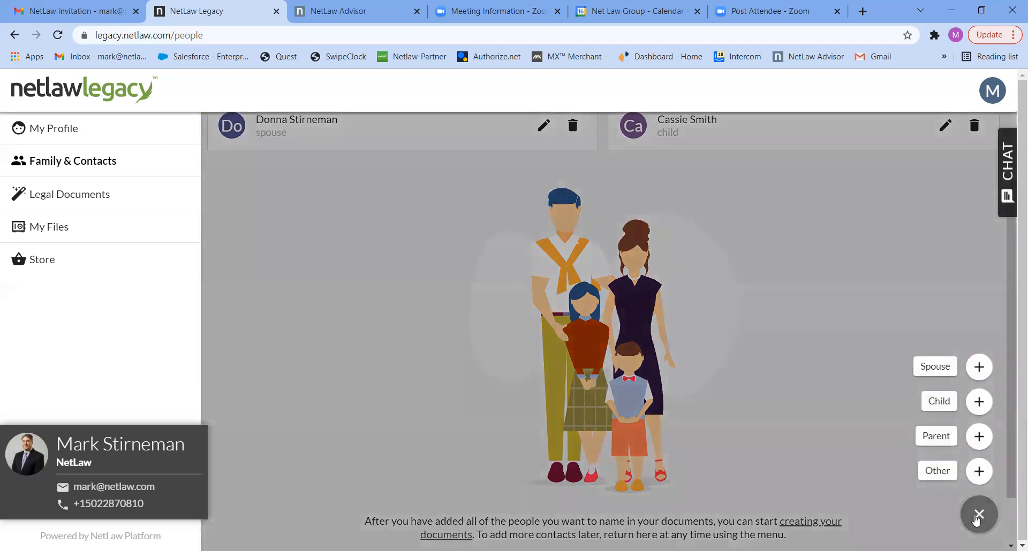
pyautogui.click(948, 400)
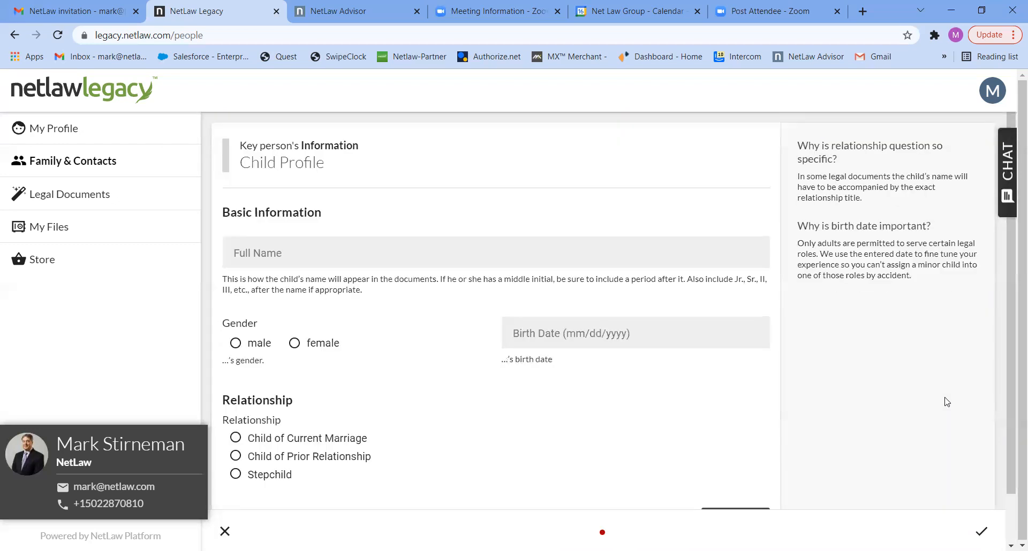
pyautogui.click(379, 256)
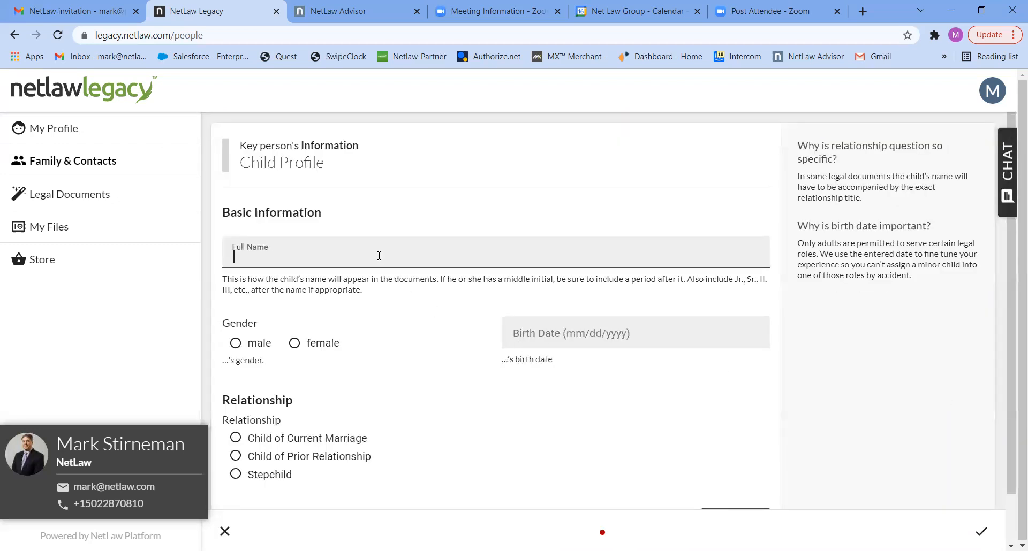
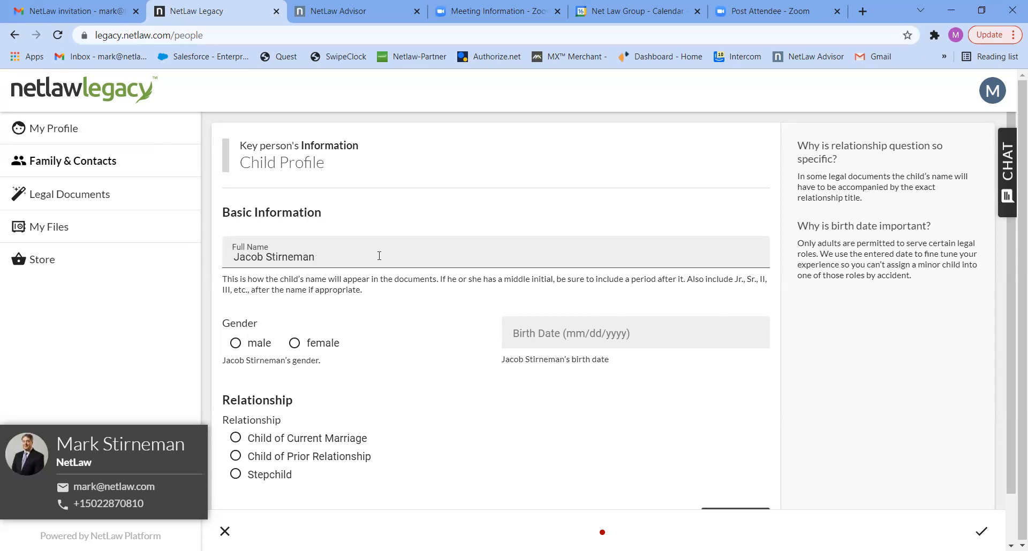
pyautogui.click(257, 343)
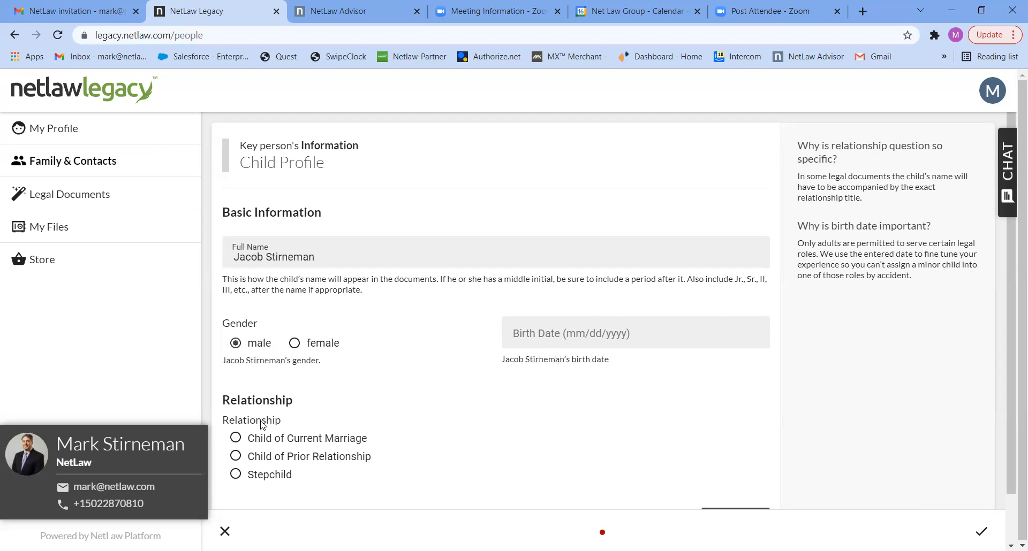
pyautogui.click(534, 332)
pyautogui.write('01/02/20')
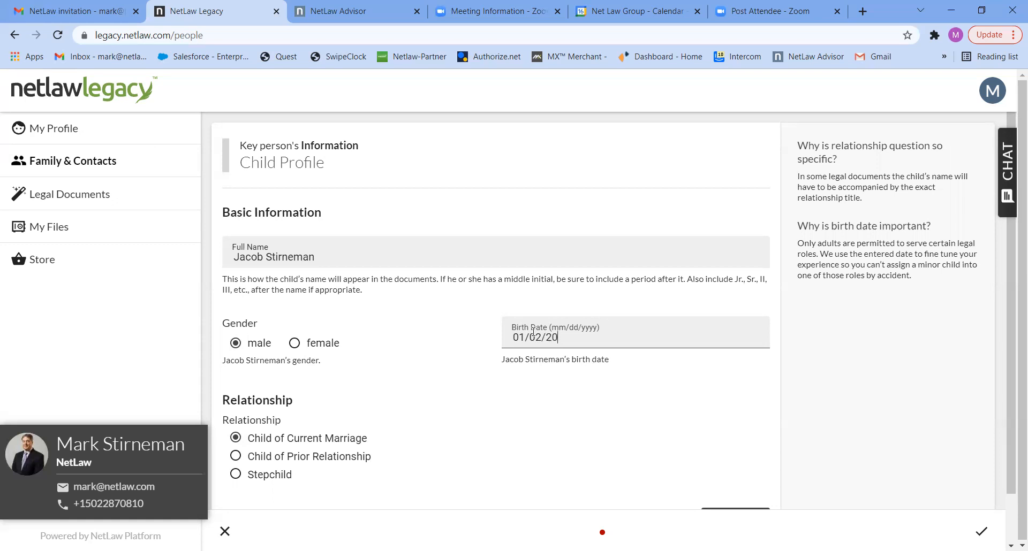
pyautogui.write('10')
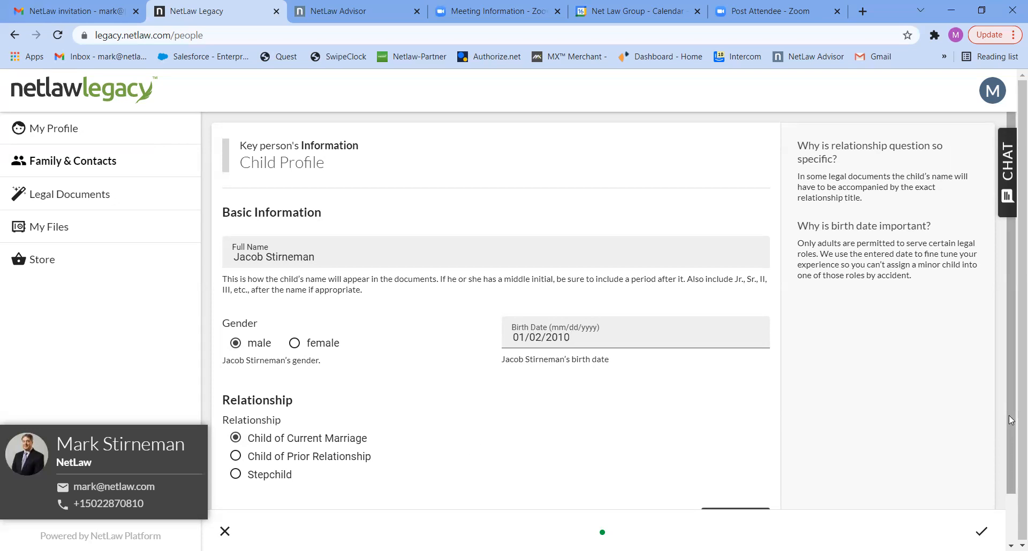
pyautogui.scroll(-1, 1011, 420)
pyautogui.click(745, 474)
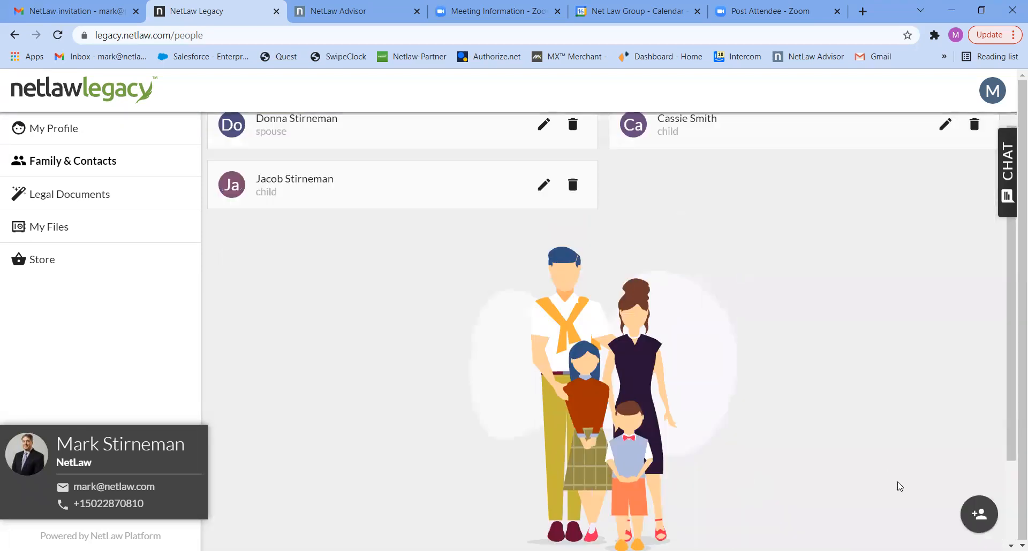
pyautogui.click(978, 514)
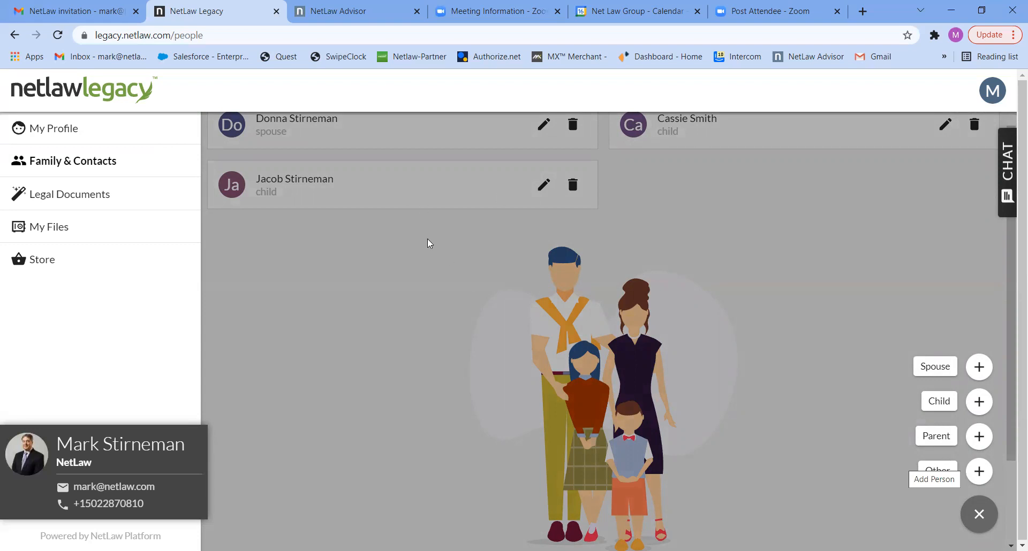
pyautogui.click(366, 291)
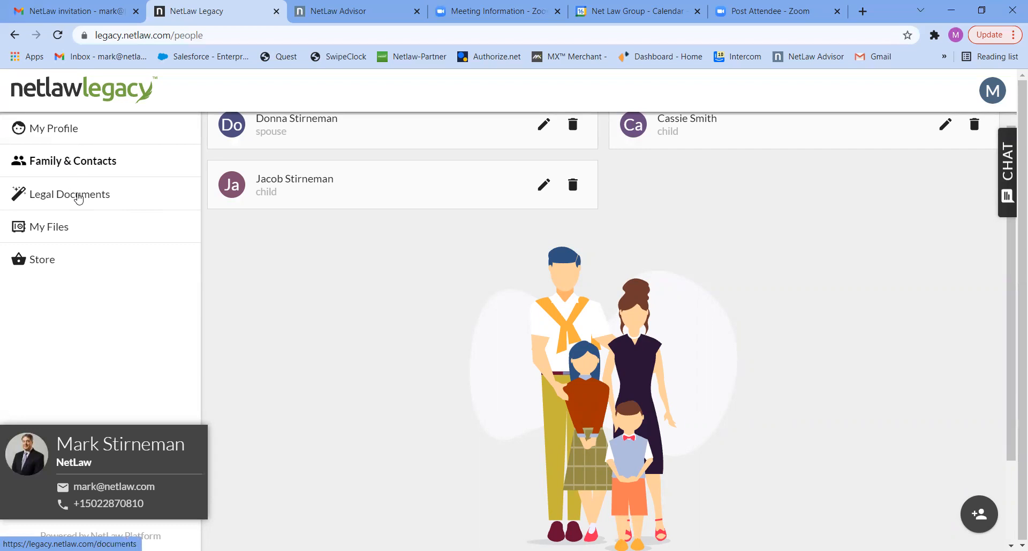
# Step: Choose the $600.00 Living Trust Upgrade offer under Legal Documents
pyautogui.click(79, 199)
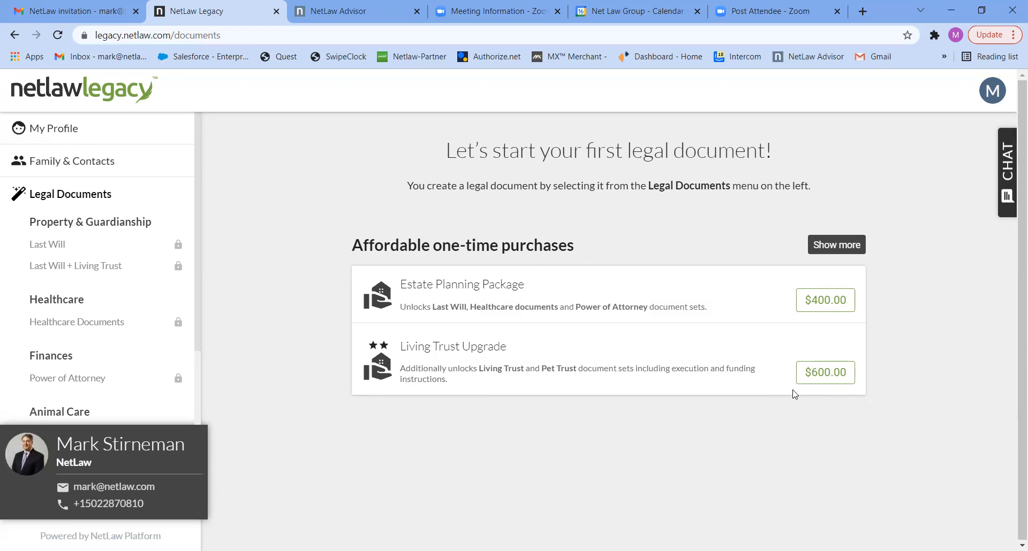
pyautogui.click(819, 373)
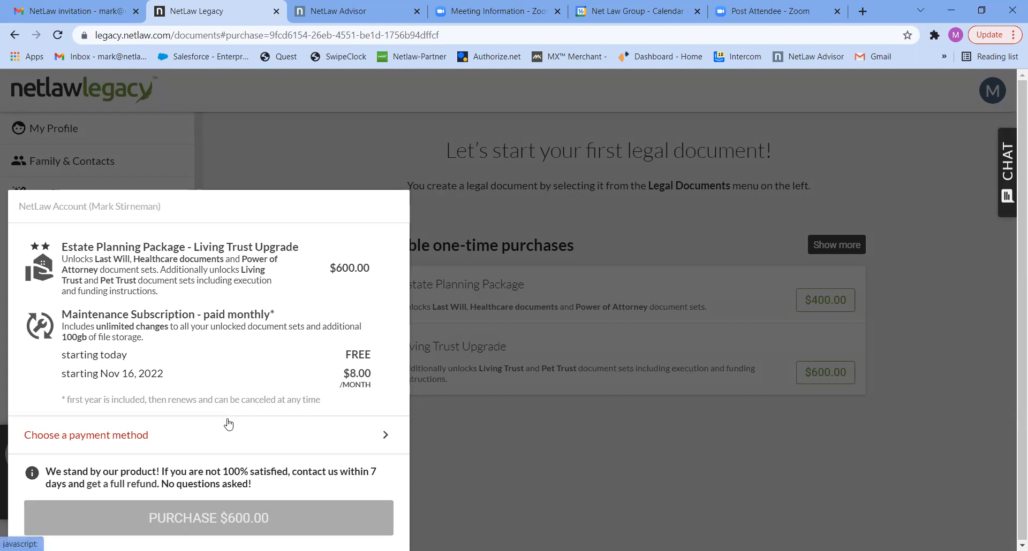
# Step: Pay for the $600.00 package with the saved Visa card
pyautogui.click(127, 443)
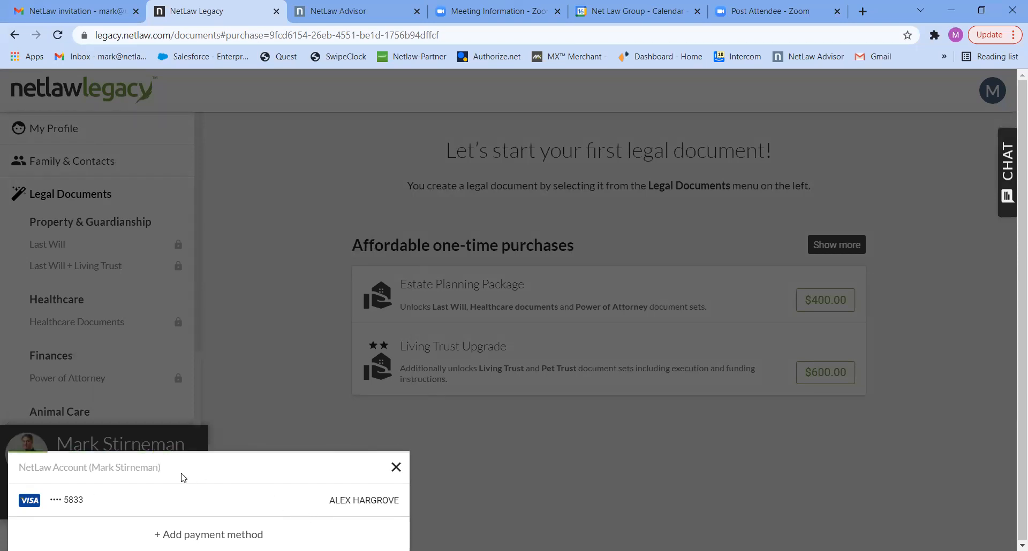
pyautogui.click(73, 503)
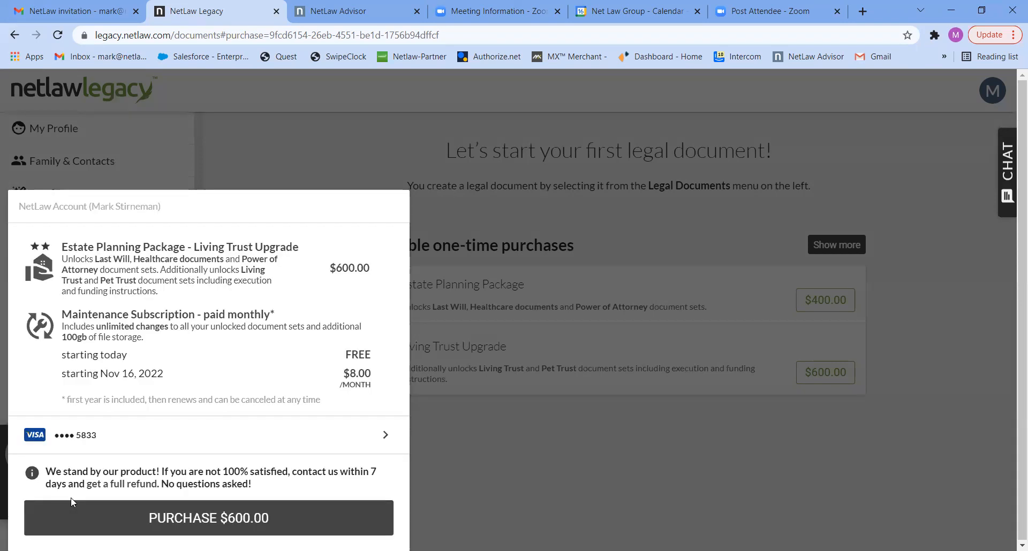
pyautogui.click(222, 515)
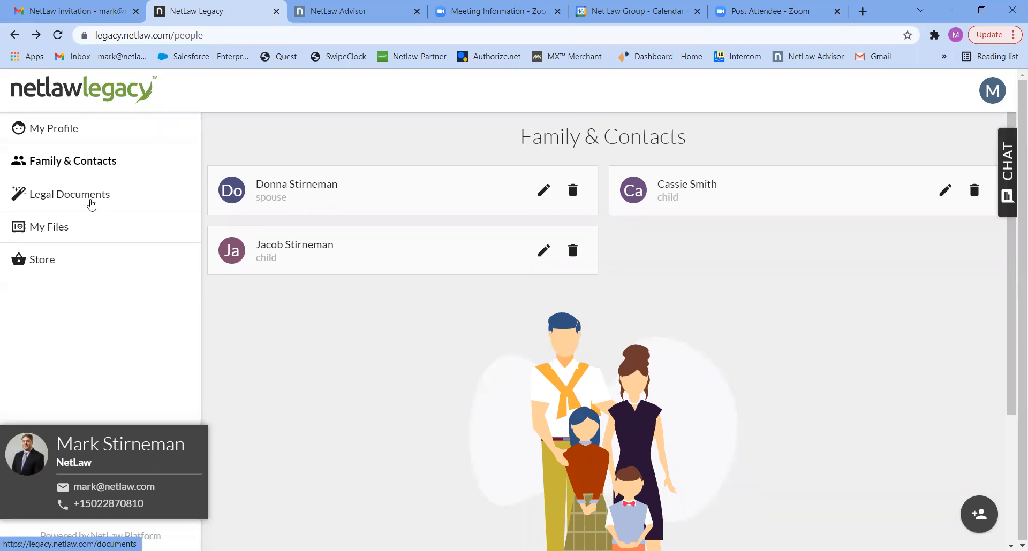
# Step: Open the Last Will + Living Trust page from Legal Documents
pyautogui.click(91, 205)
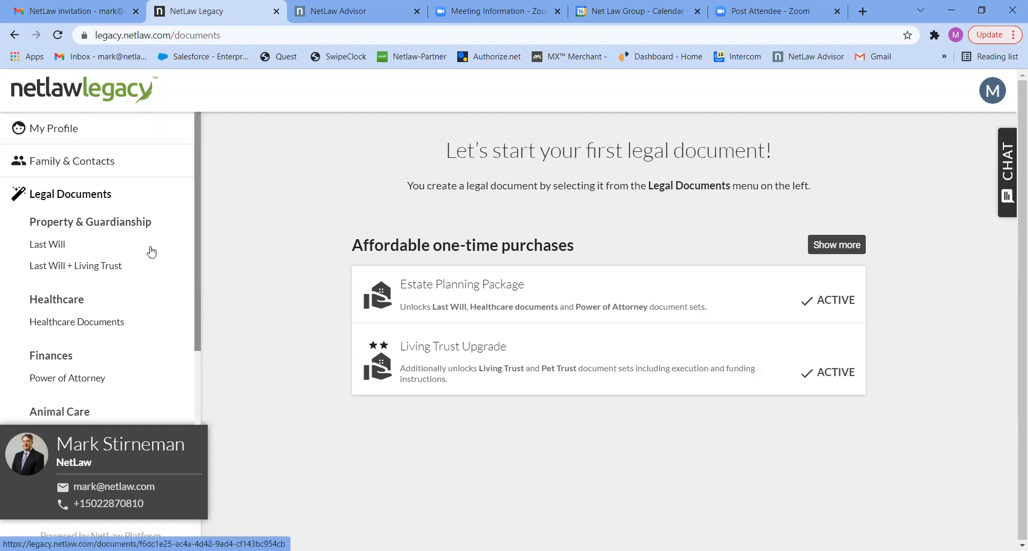
pyautogui.click(75, 272)
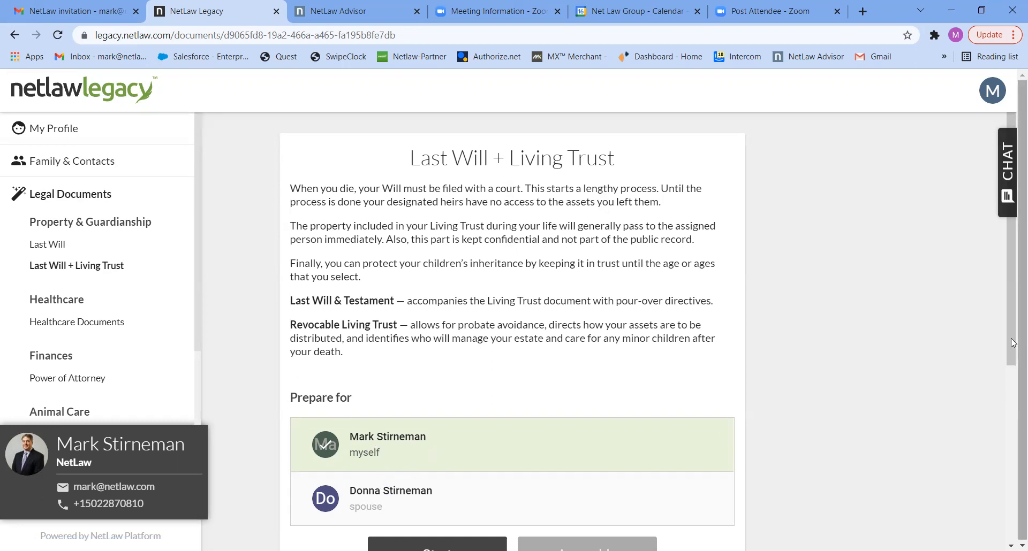
# Step: Start preparing the Last Will + Living Trust for 'myself'
pyautogui.scroll(-2, 574, 426)
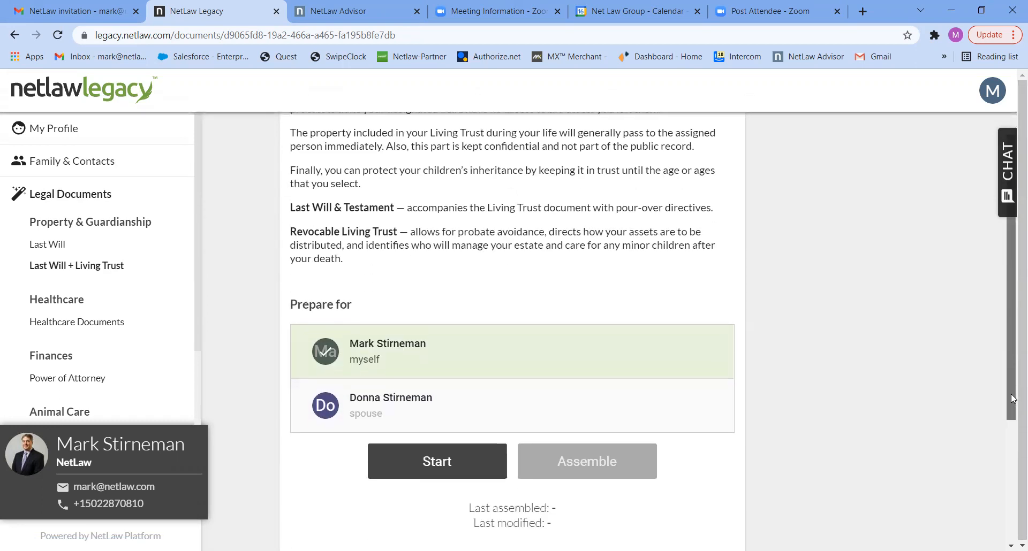
pyautogui.click(439, 452)
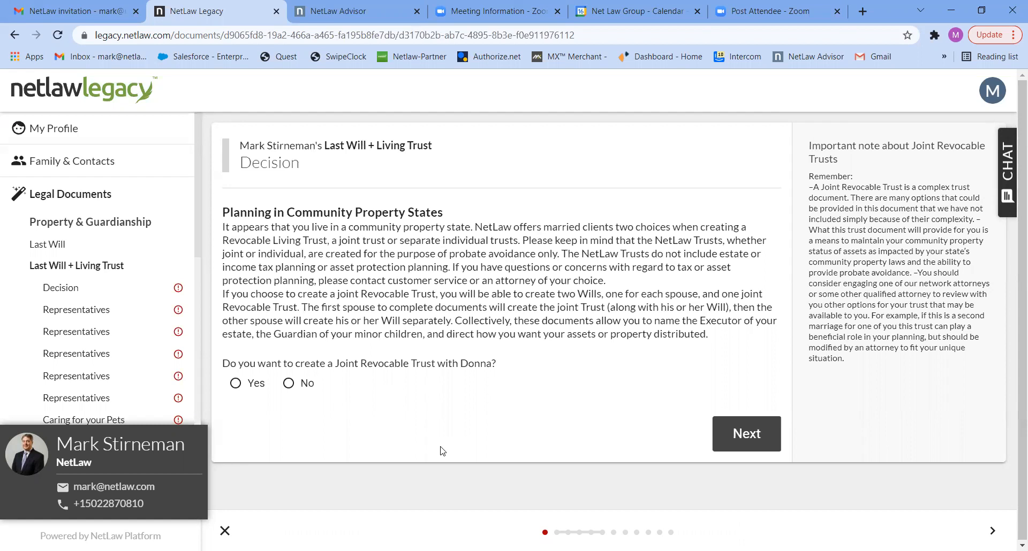
# Step: Create a joint revocable trust named with both spouses' names plus 'Revocable Living Trust'
pyautogui.click(256, 390)
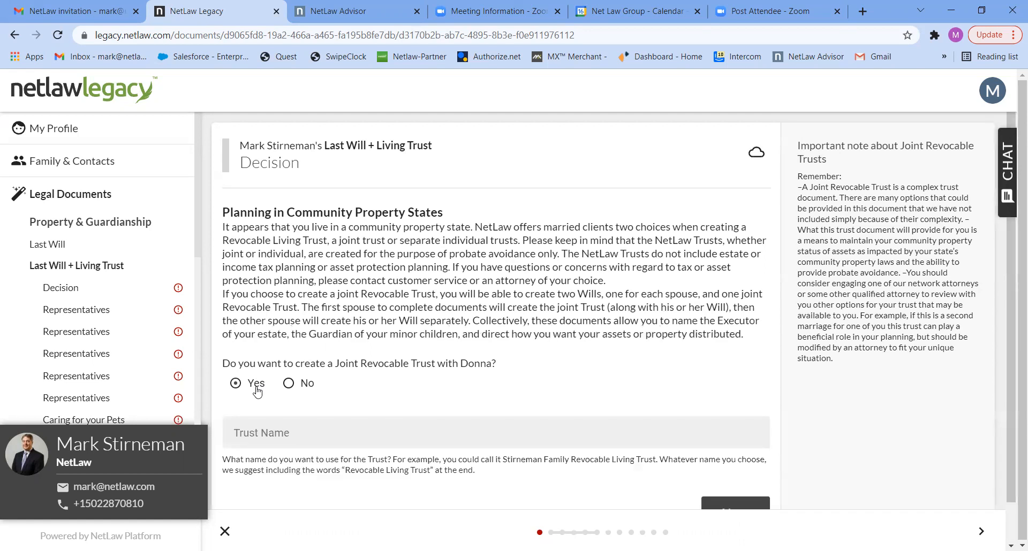
pyautogui.click(281, 432)
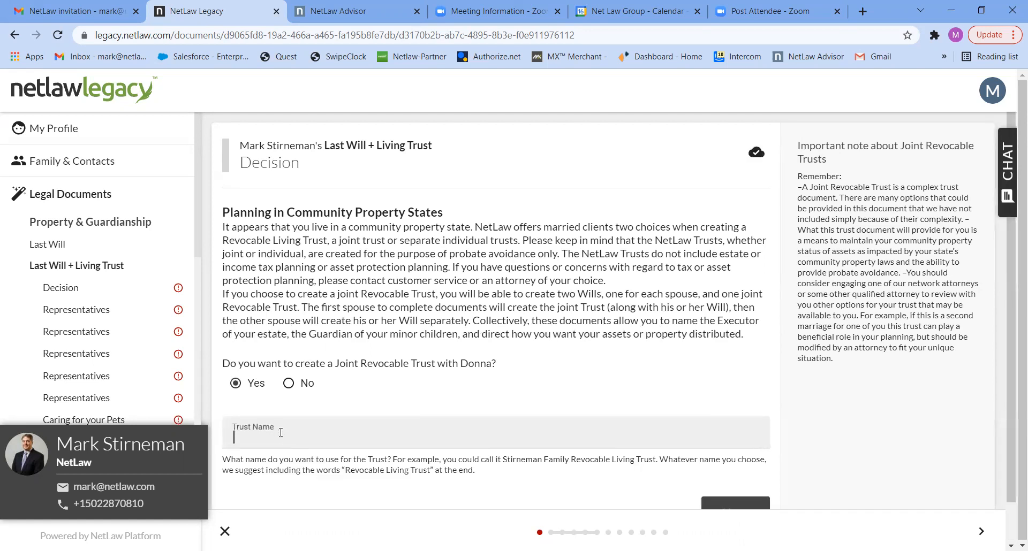
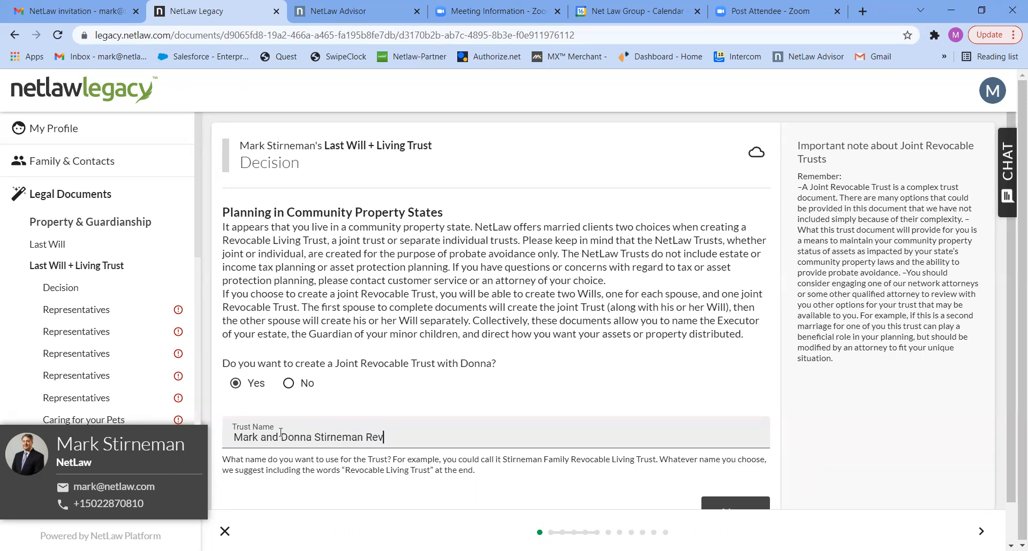
pyautogui.write('ocable Living Trust')
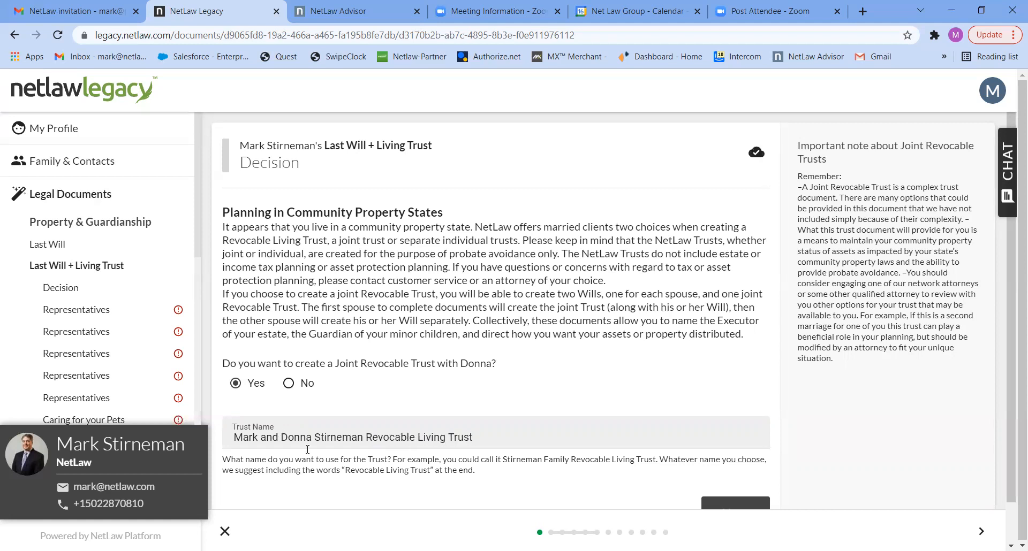
pyautogui.click(739, 504)
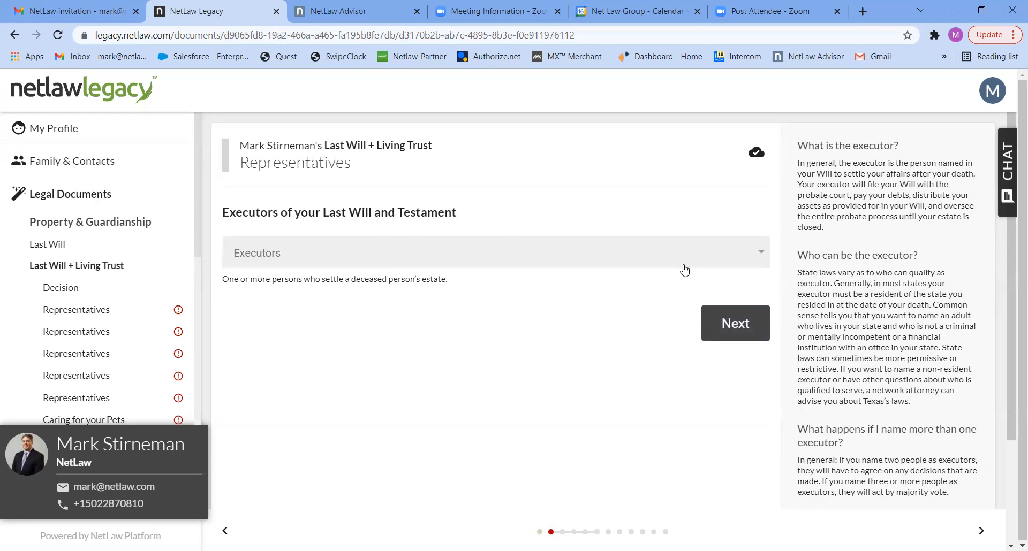
# Step: Select the spouse in the Executors list and continue to successor executors
pyautogui.click(725, 259)
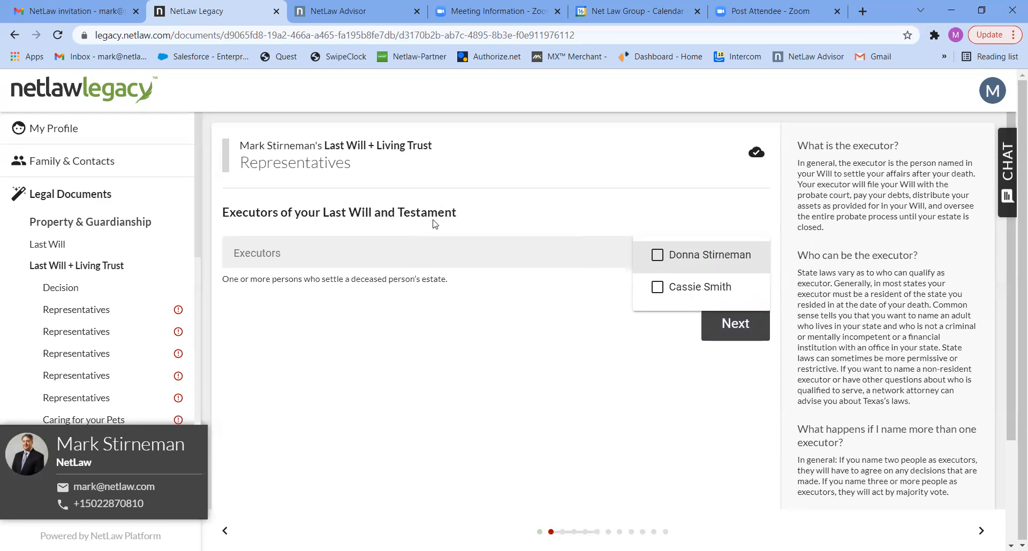
pyautogui.click(658, 255)
pyautogui.click(726, 329)
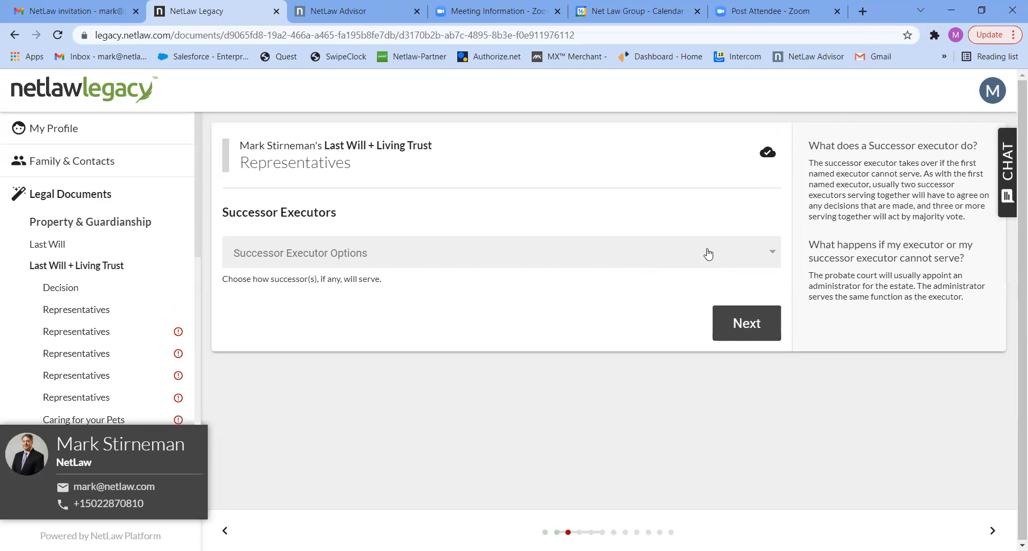
# Step: Choose 'One Successor' and name the other contact as Successor Executor
pyautogui.click(707, 254)
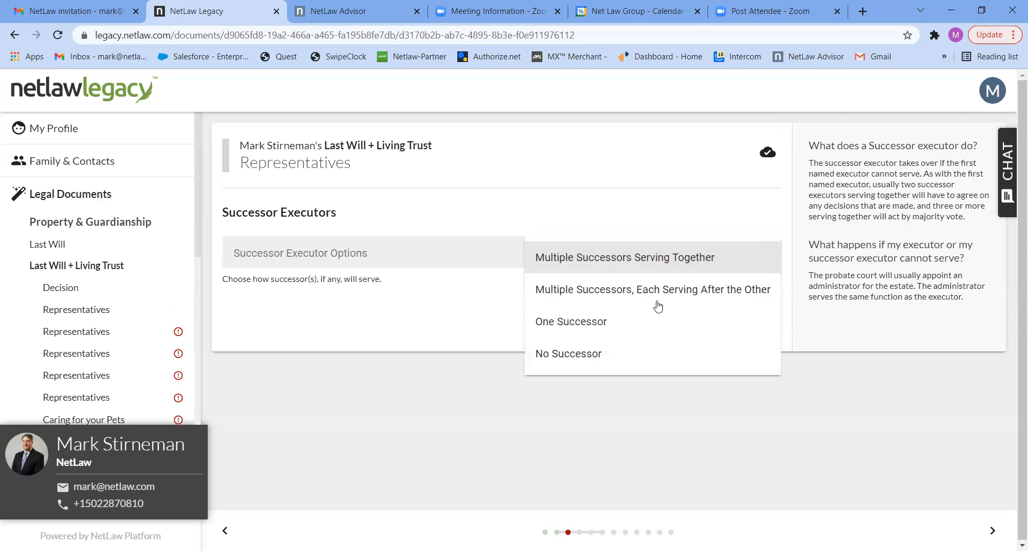
pyautogui.click(595, 324)
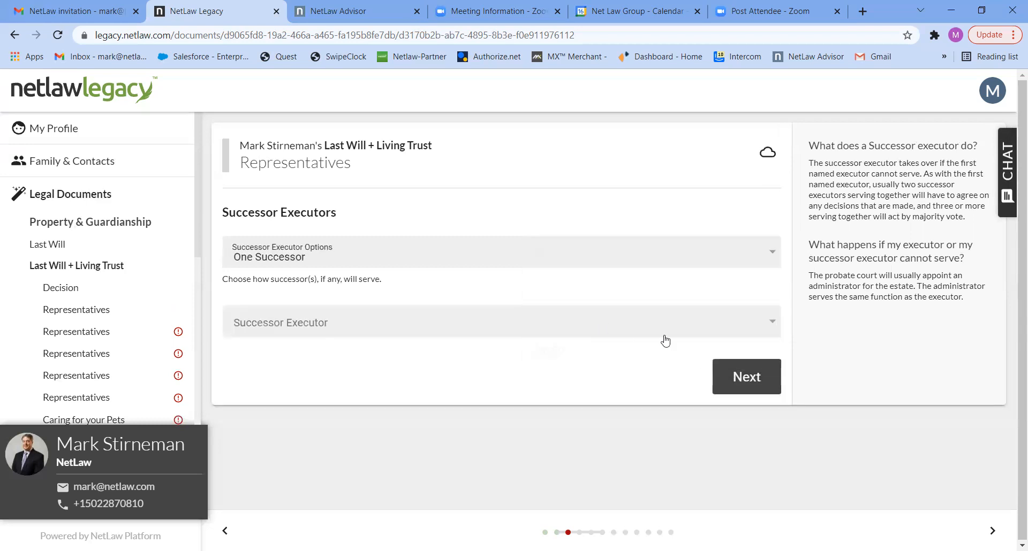
pyautogui.click(765, 320)
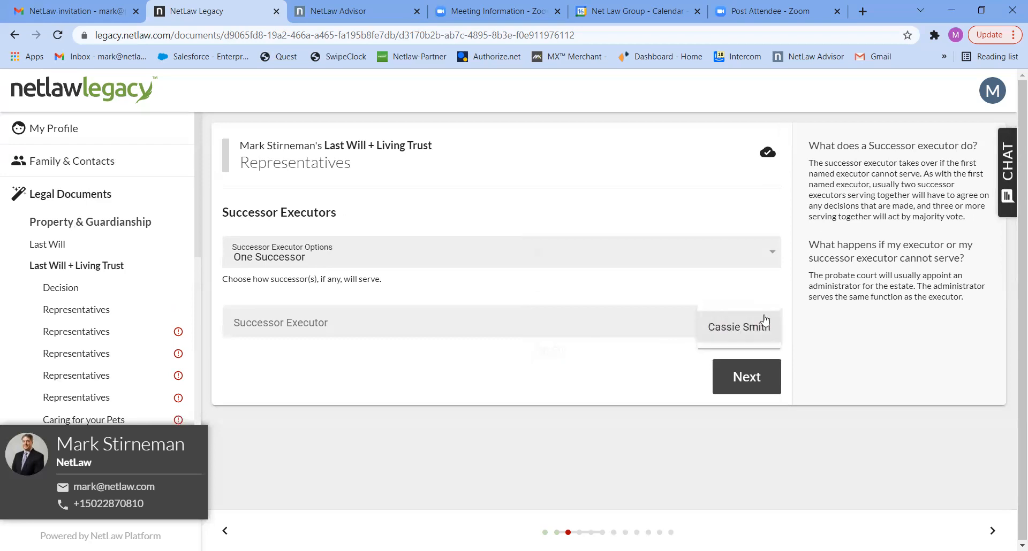
pyautogui.click(755, 335)
pyautogui.click(745, 389)
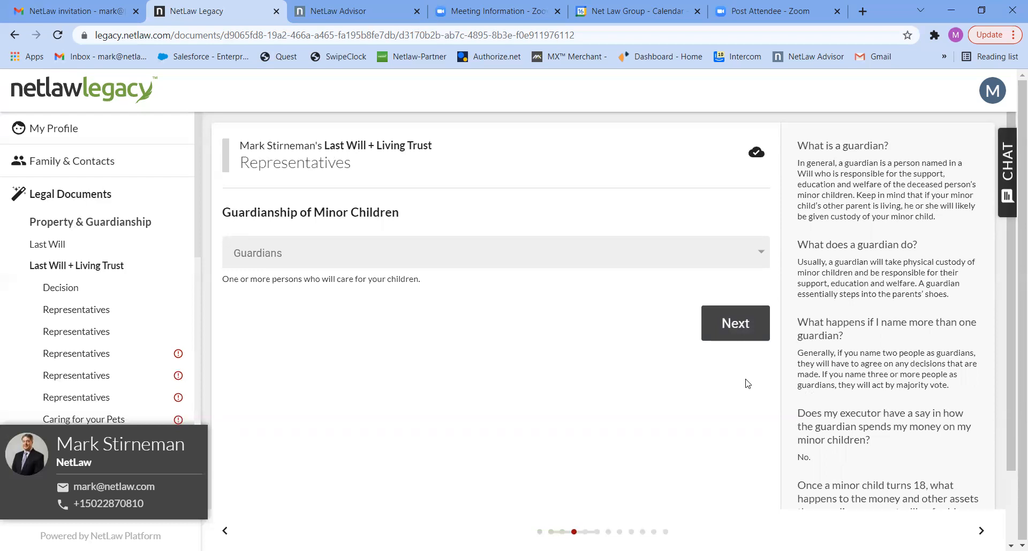
# Step: Name the other contact as guardian of the minor children
pyautogui.click(757, 262)
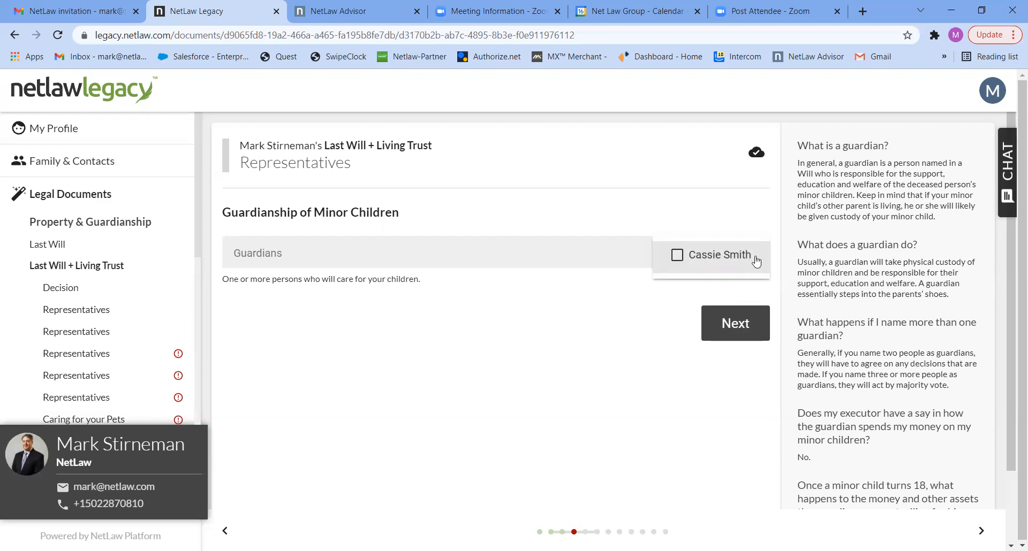
pyautogui.click(701, 257)
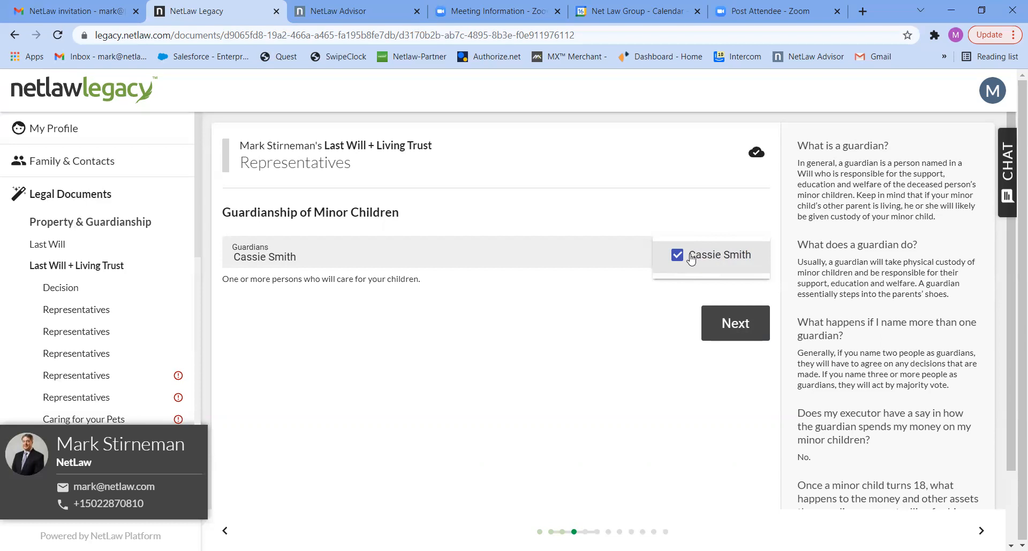
pyautogui.click(734, 325)
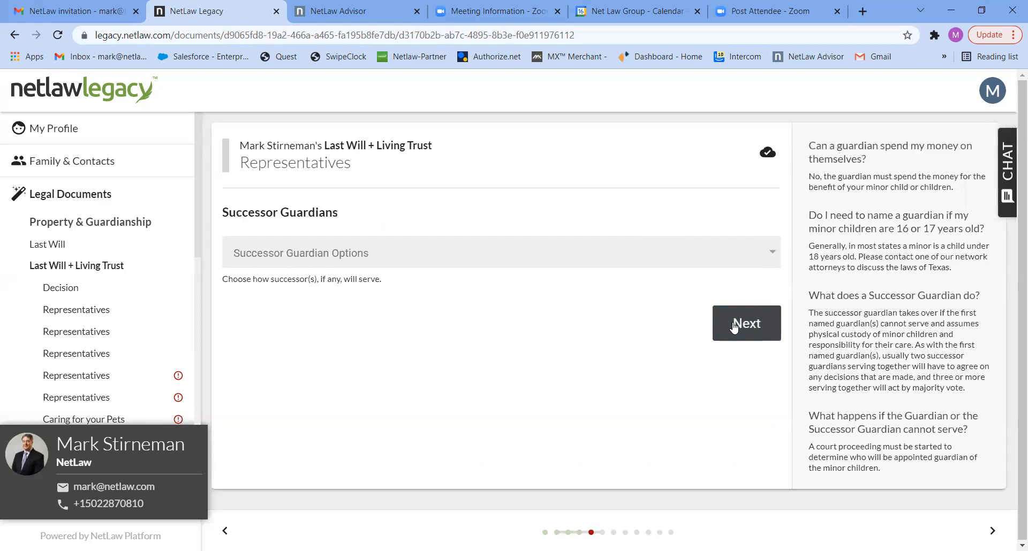
# Step: Choose 'No Successor' for successor guardians and pass the trustees question
pyautogui.click(752, 258)
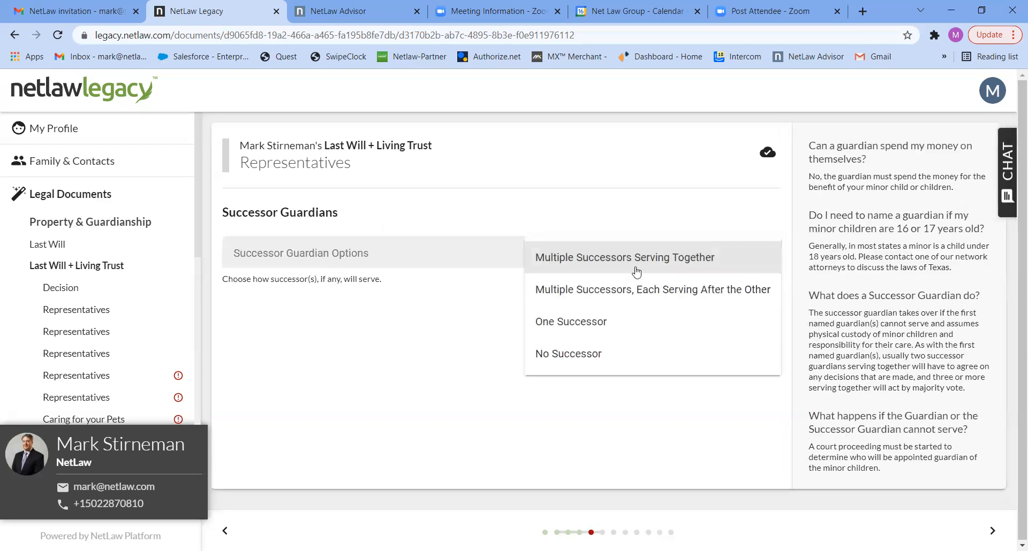
pyautogui.click(561, 356)
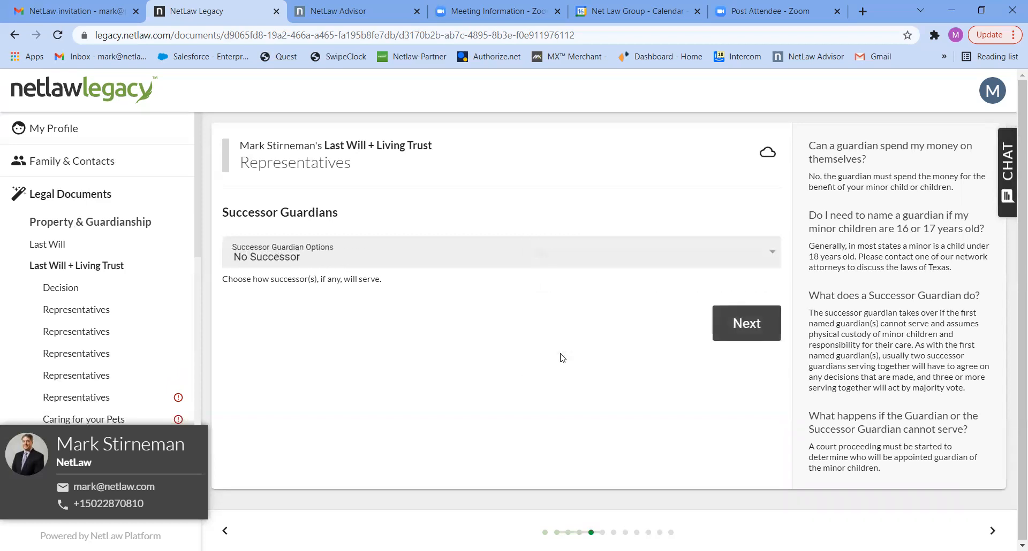
pyautogui.click(742, 329)
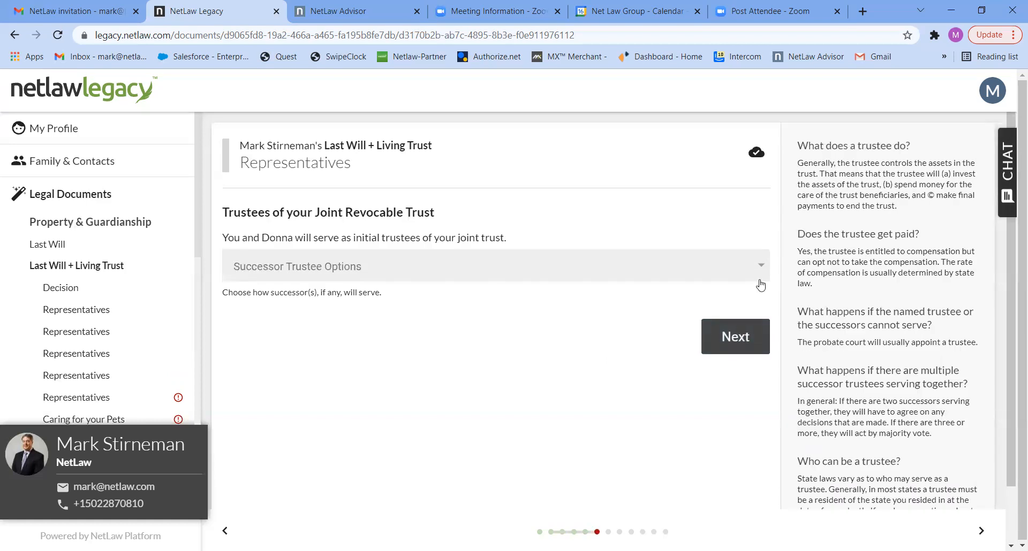
pyautogui.click(735, 324)
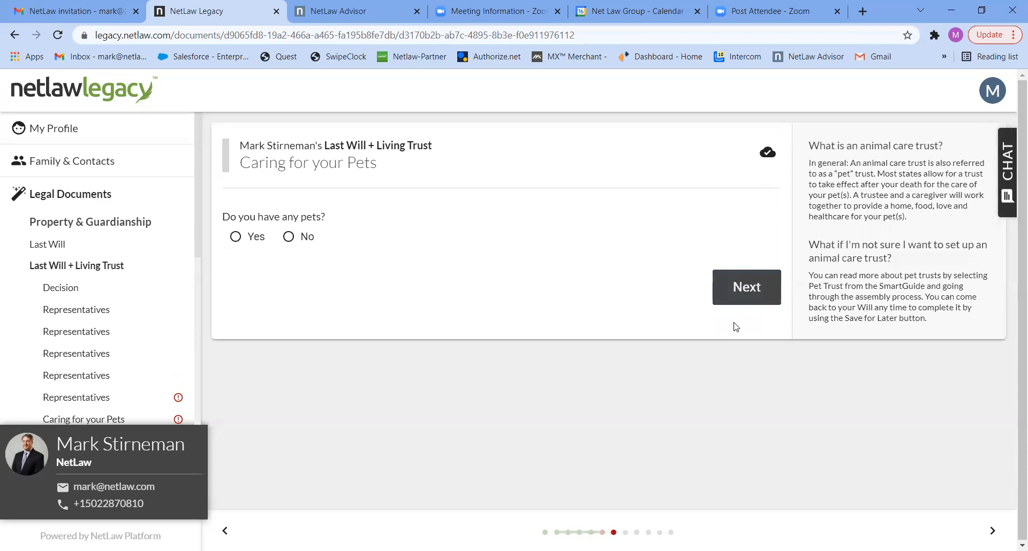
# Step: Answer No for pets and Yes to devising the personal residence
pyautogui.click(301, 239)
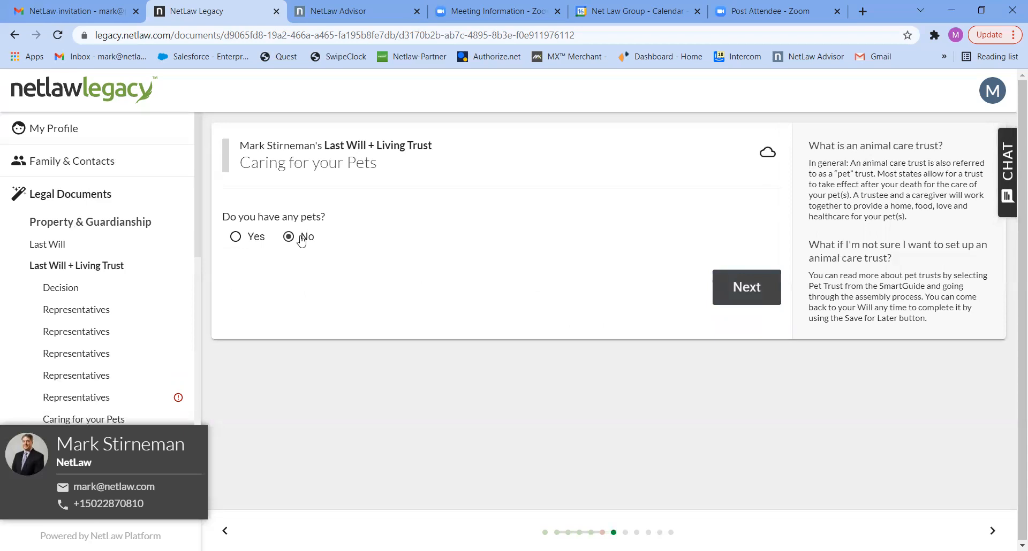
pyautogui.click(742, 294)
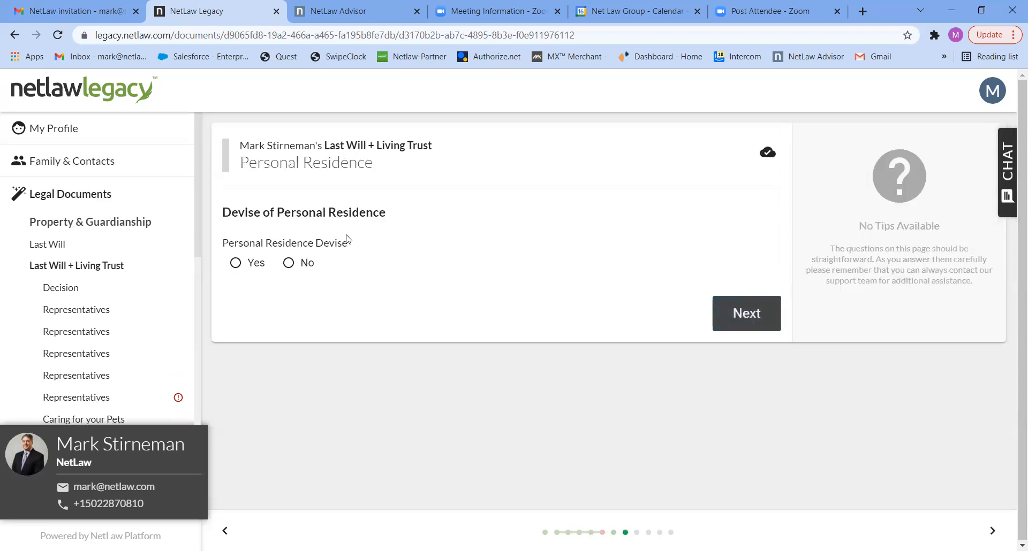
pyautogui.click(249, 265)
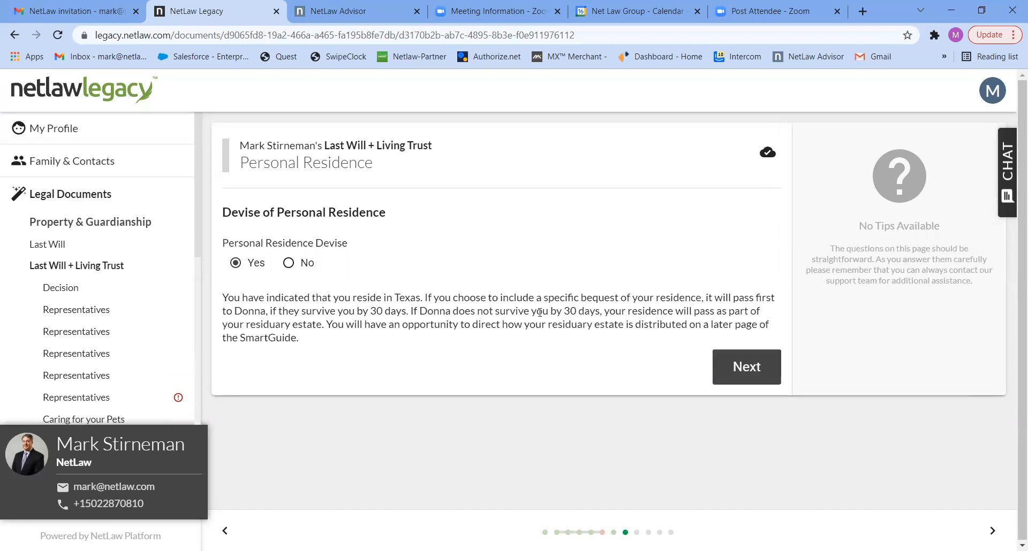
pyautogui.click(743, 370)
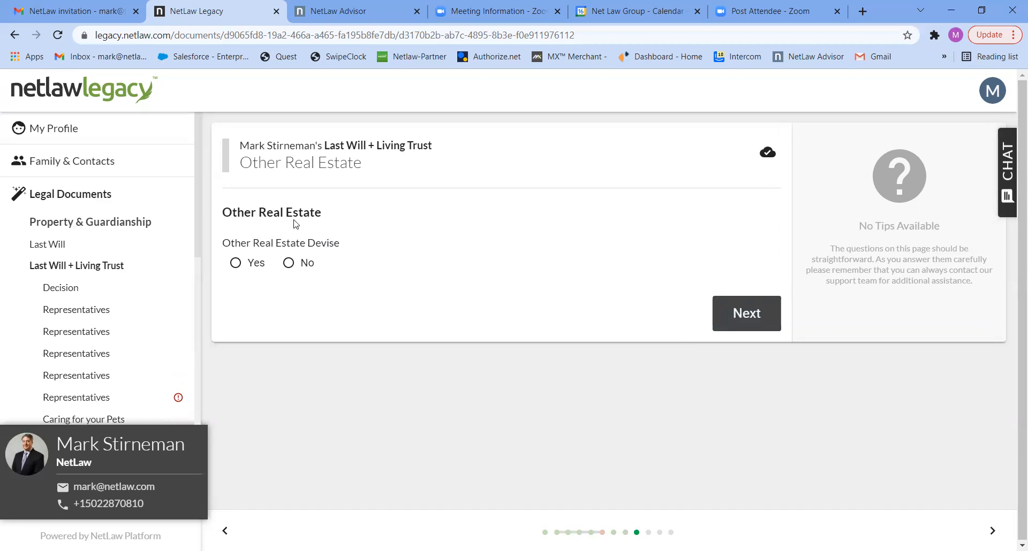
# Step: Answer No to other real estate and choose to include specific bequests
pyautogui.click(290, 263)
pyautogui.click(737, 317)
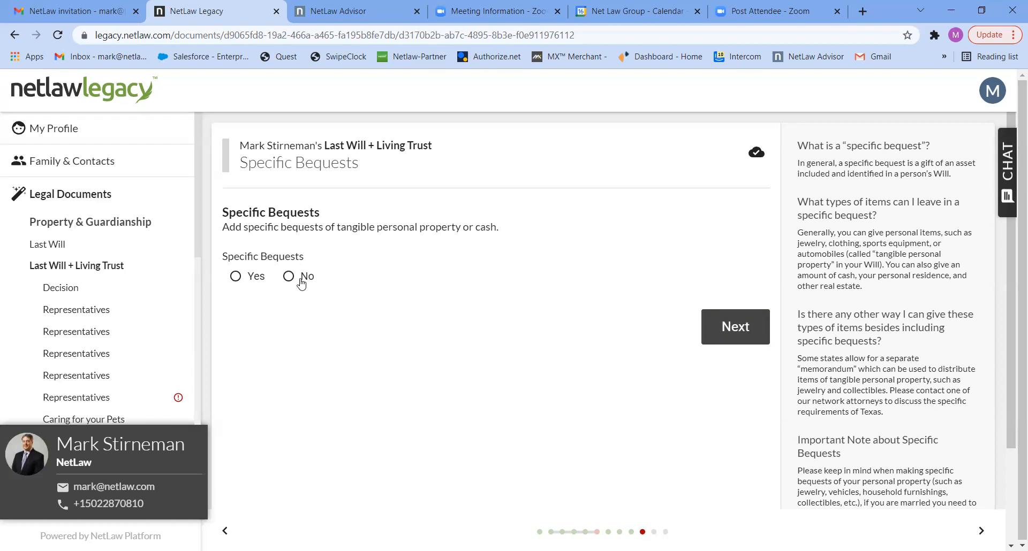
pyautogui.click(256, 277)
pyautogui.click(494, 330)
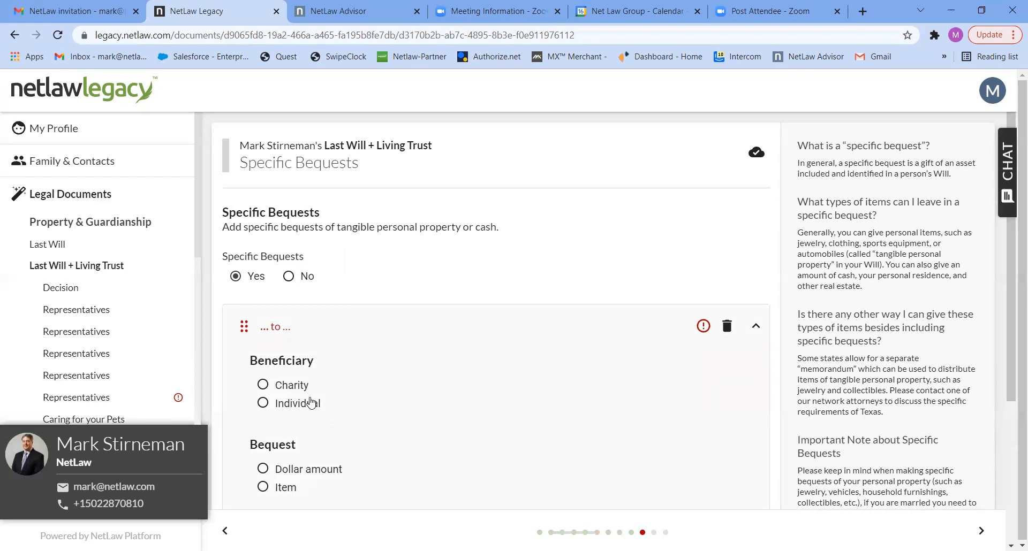
# Step: Draft a bequest to the other contact, then delete the bequest entries
pyautogui.click(263, 405)
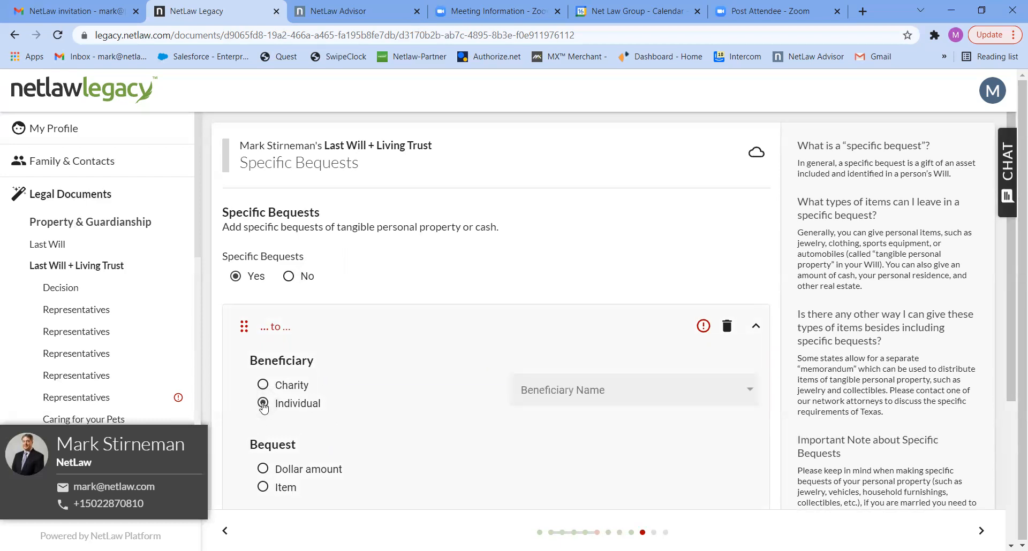
pyautogui.click(646, 390)
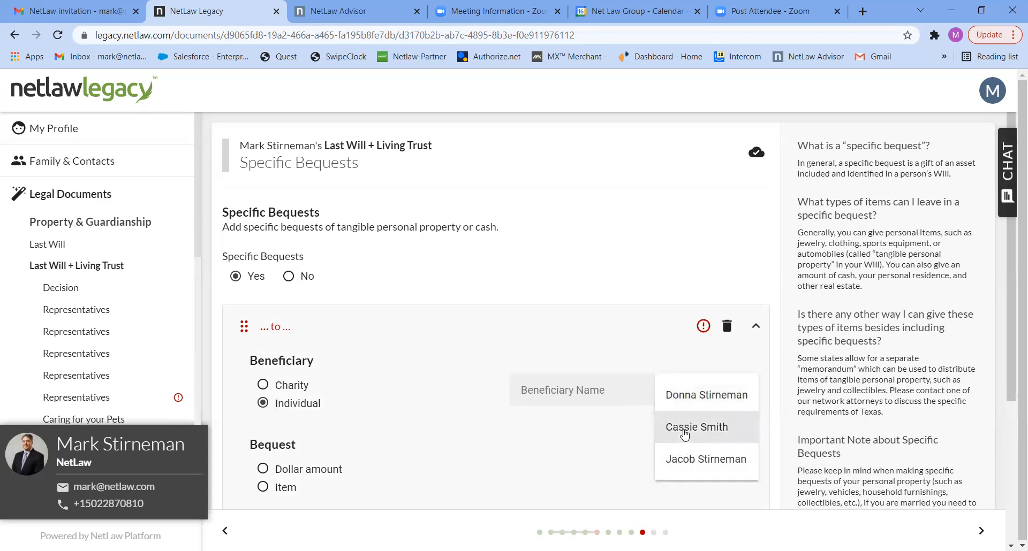
pyautogui.click(684, 432)
pyautogui.click(327, 328)
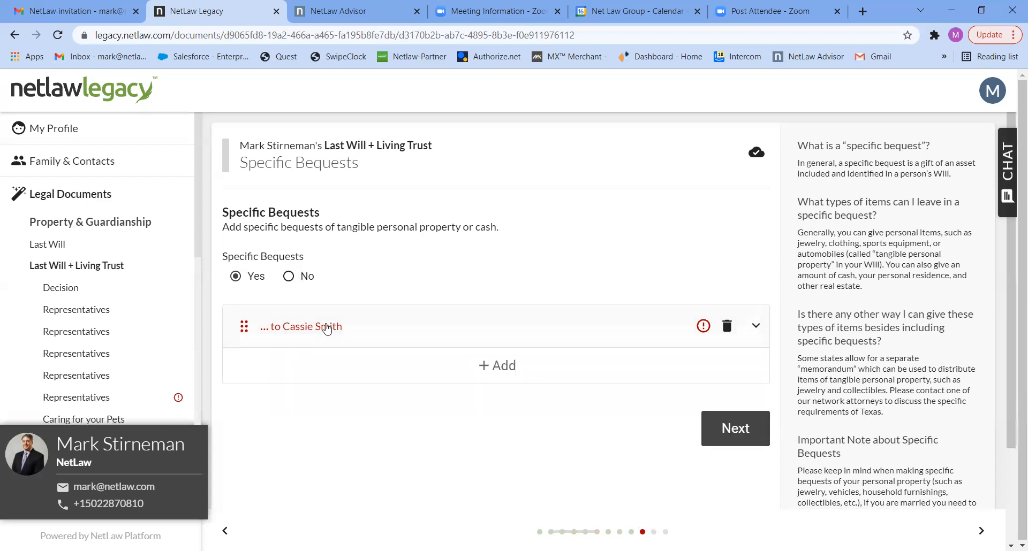
pyautogui.click(490, 366)
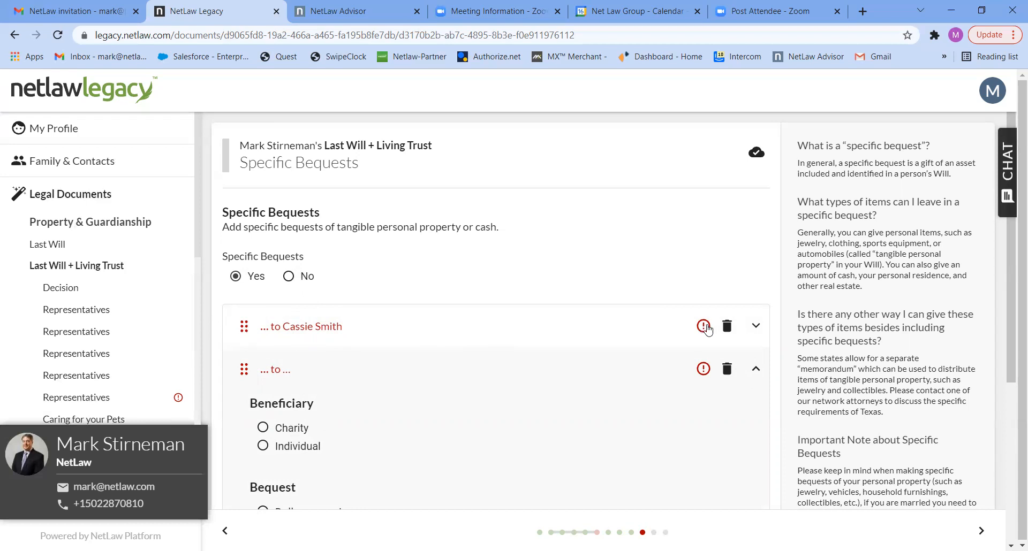
pyautogui.click(726, 326)
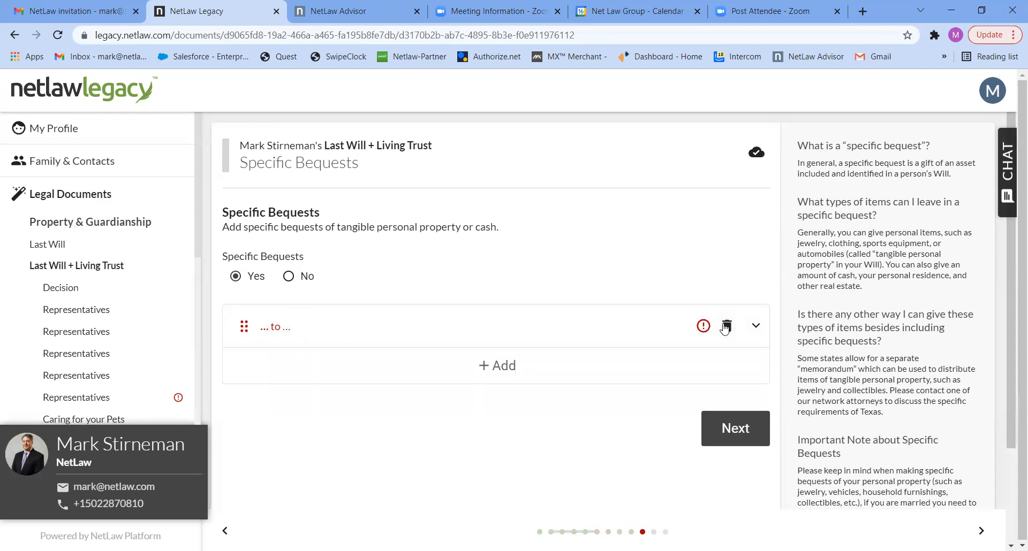
pyautogui.click(726, 326)
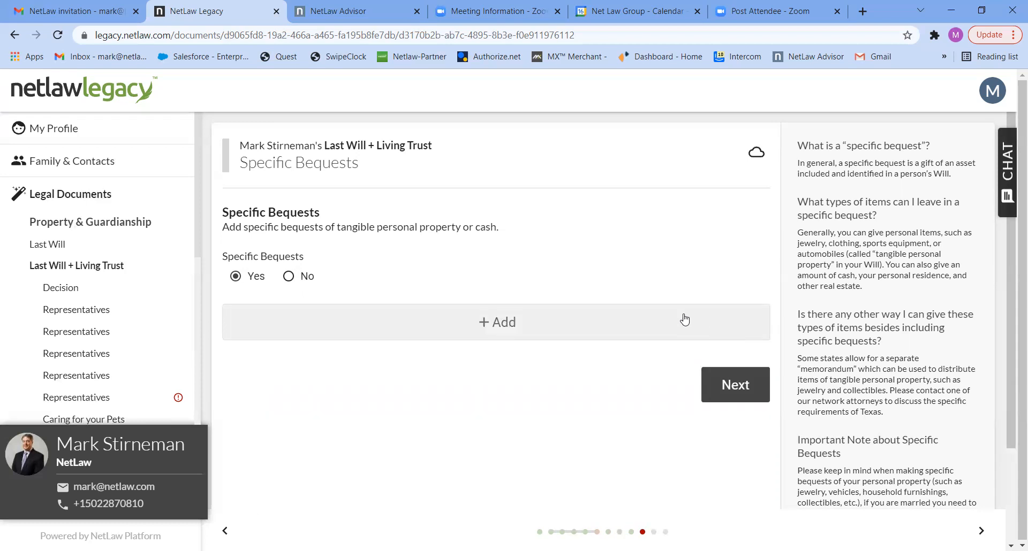
# Step: Bequeath the item 'gold watch' to the other contact, effective at death regardless of spouse
pyautogui.click(489, 334)
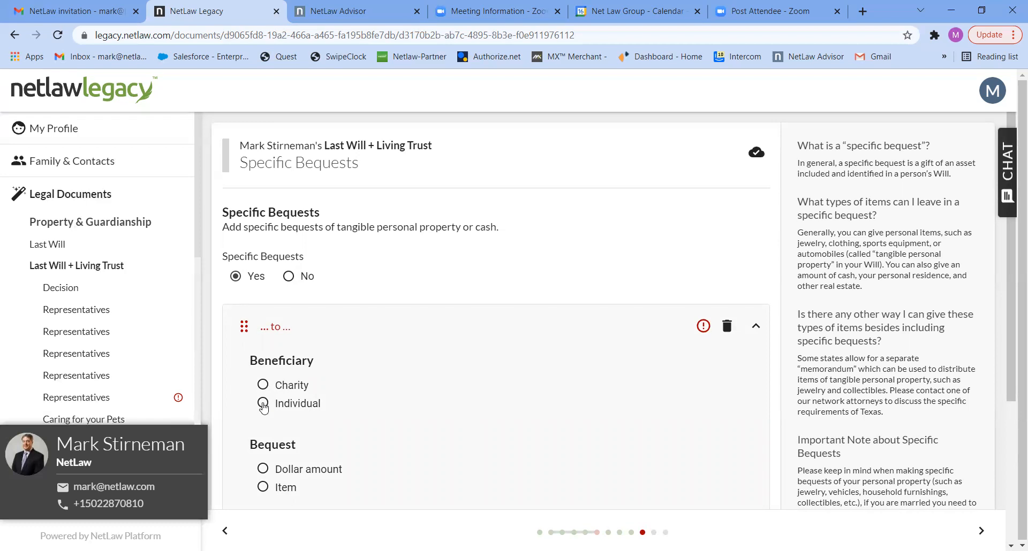
pyautogui.click(262, 405)
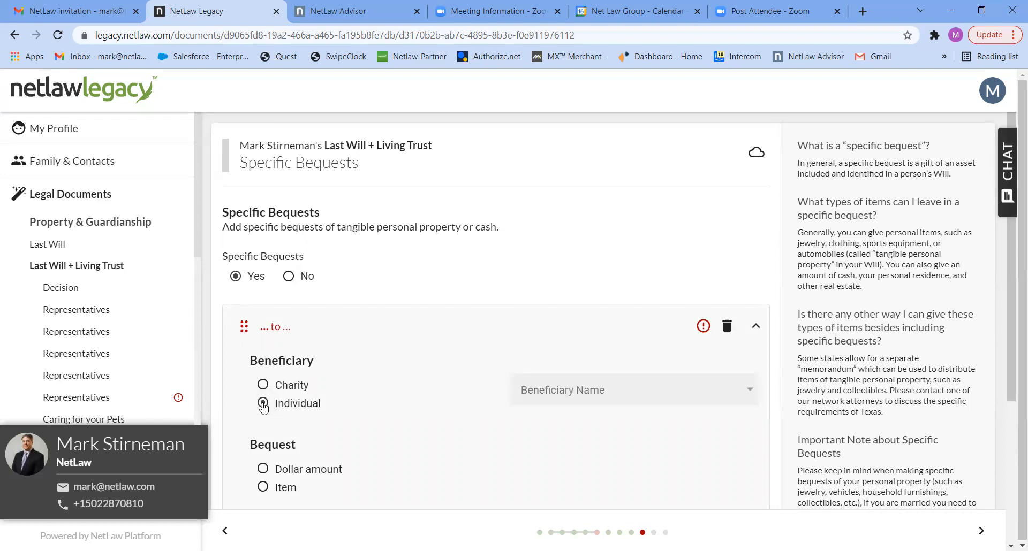
pyautogui.click(578, 384)
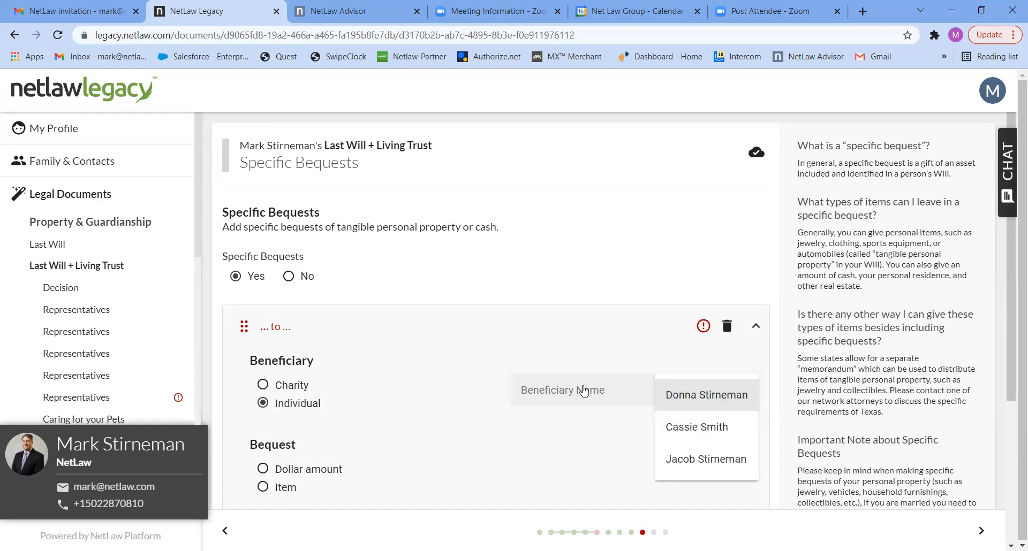
pyautogui.click(686, 427)
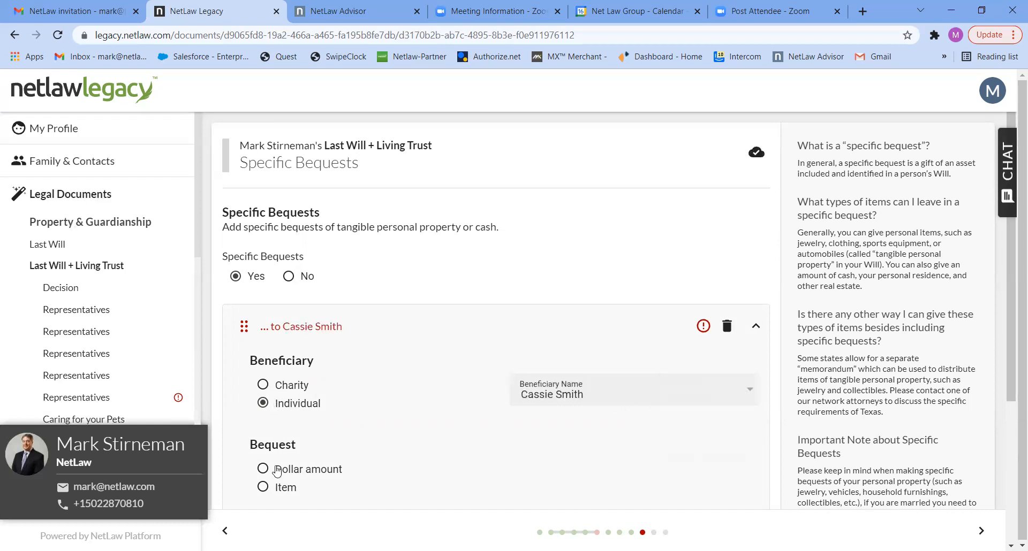
pyautogui.click(261, 489)
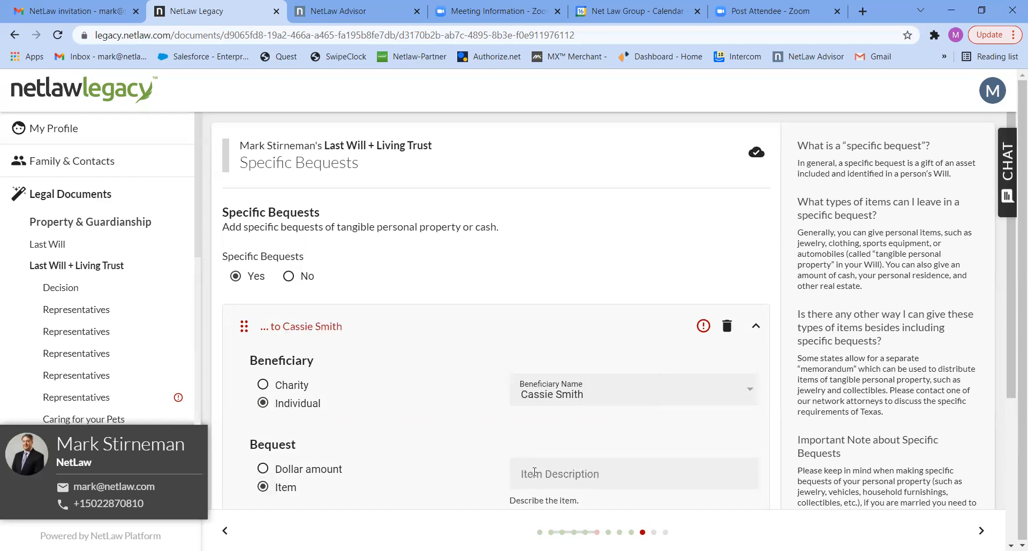
pyautogui.click(534, 472)
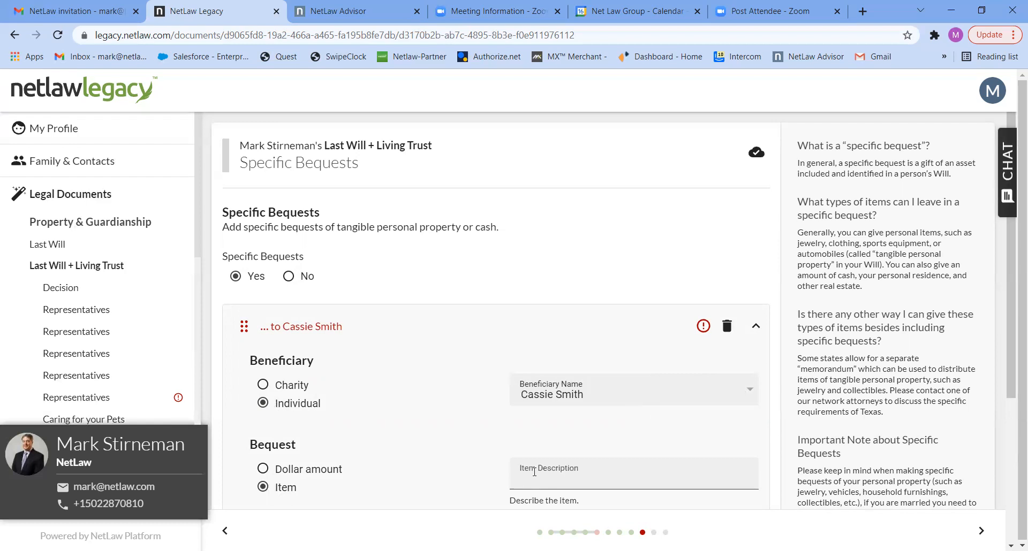
pyautogui.write('gold watch')
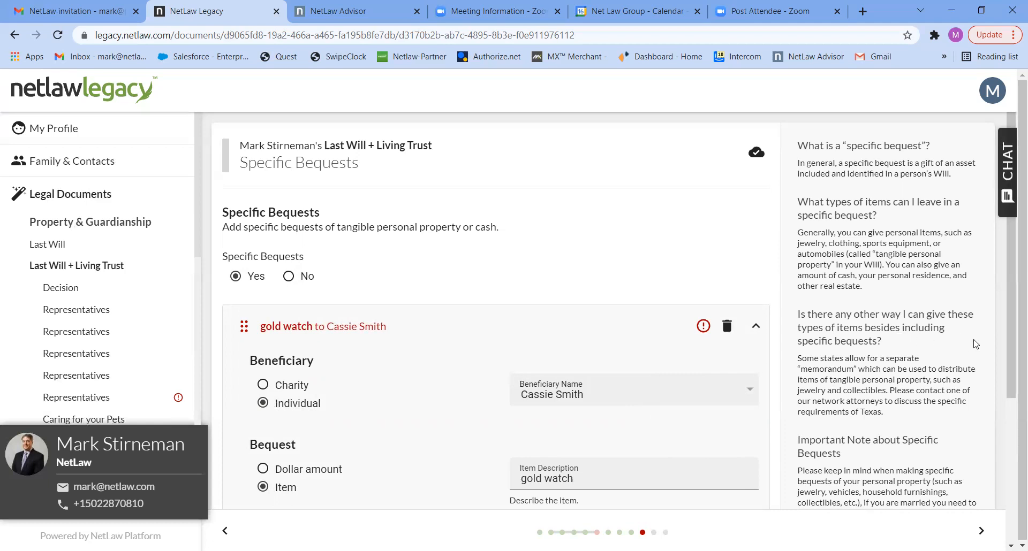
pyautogui.moveTo(1011, 348); pyautogui.dragTo(1012, 430)
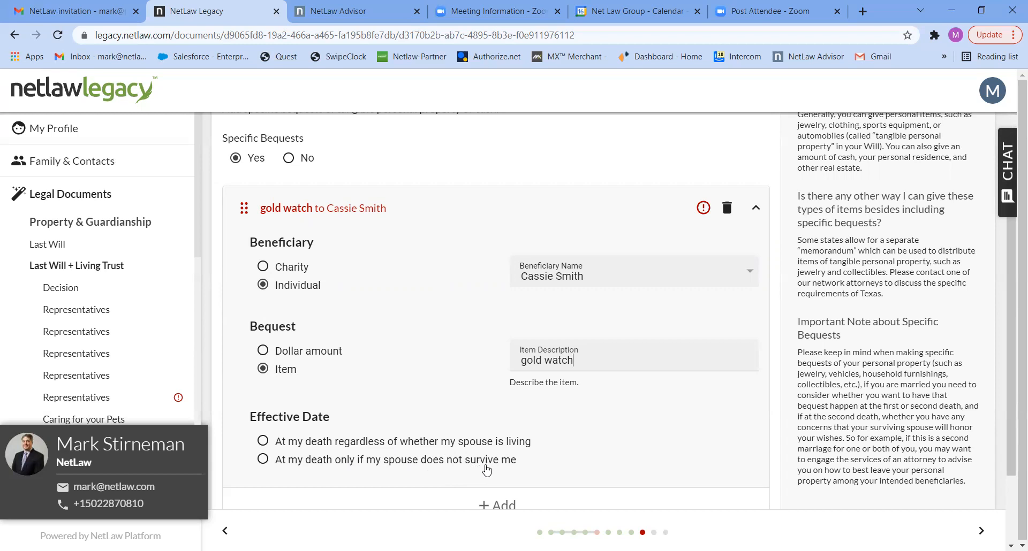
pyautogui.click(262, 441)
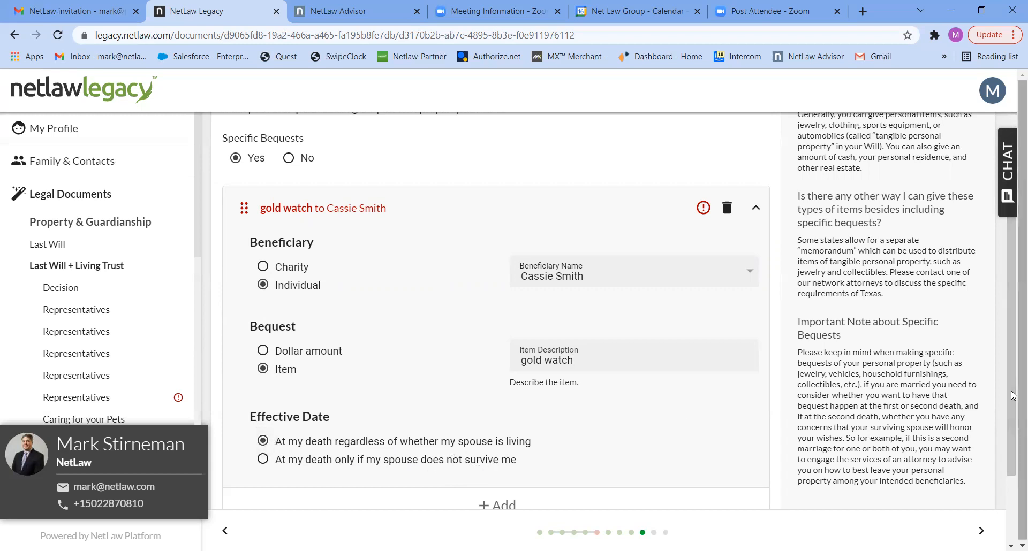
pyautogui.scroll(-2, 1011, 458)
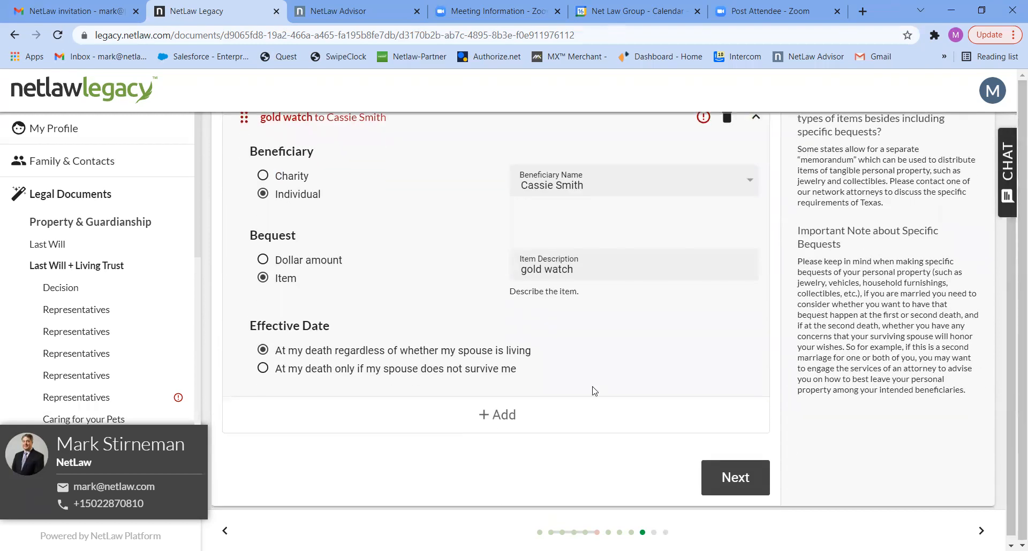
# Step: Add a 20000 dollar bequest to the family member, effective at death regardless of spouse
pyautogui.click(506, 414)
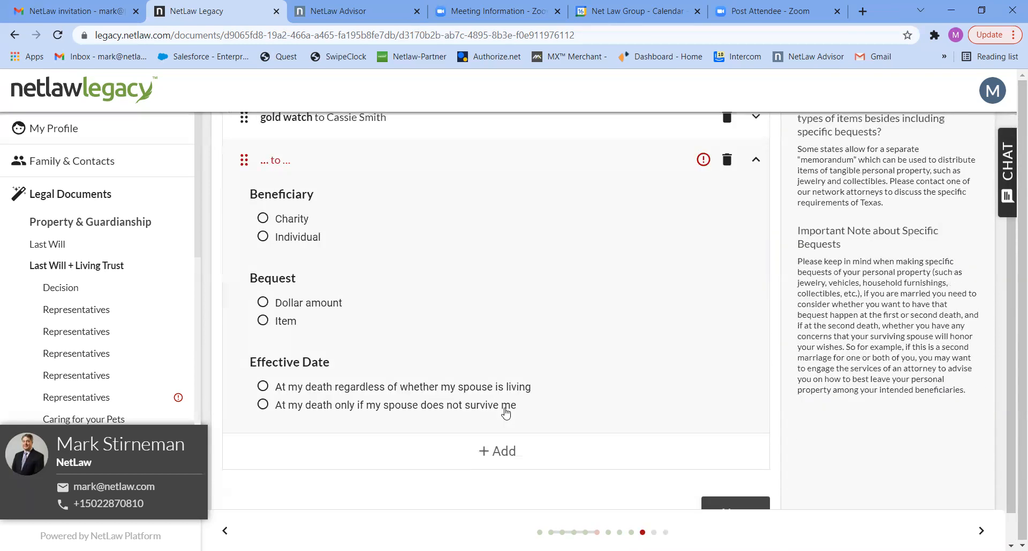
pyautogui.click(275, 238)
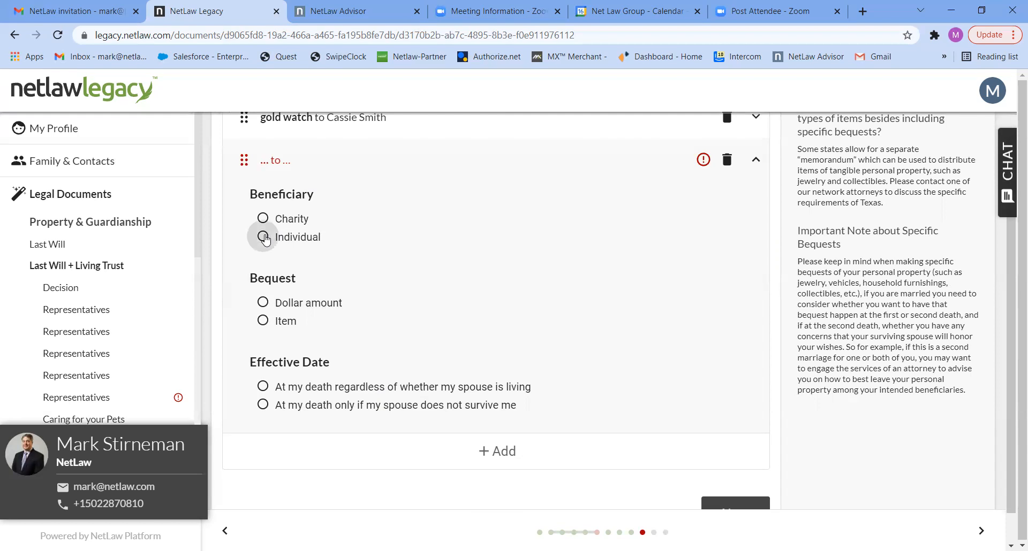
pyautogui.click(590, 236)
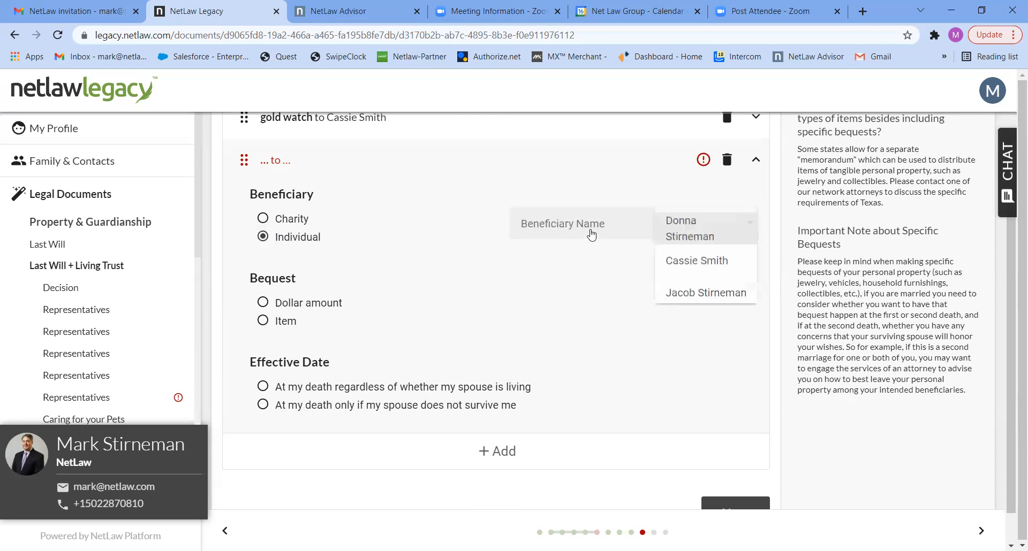
pyautogui.click(677, 294)
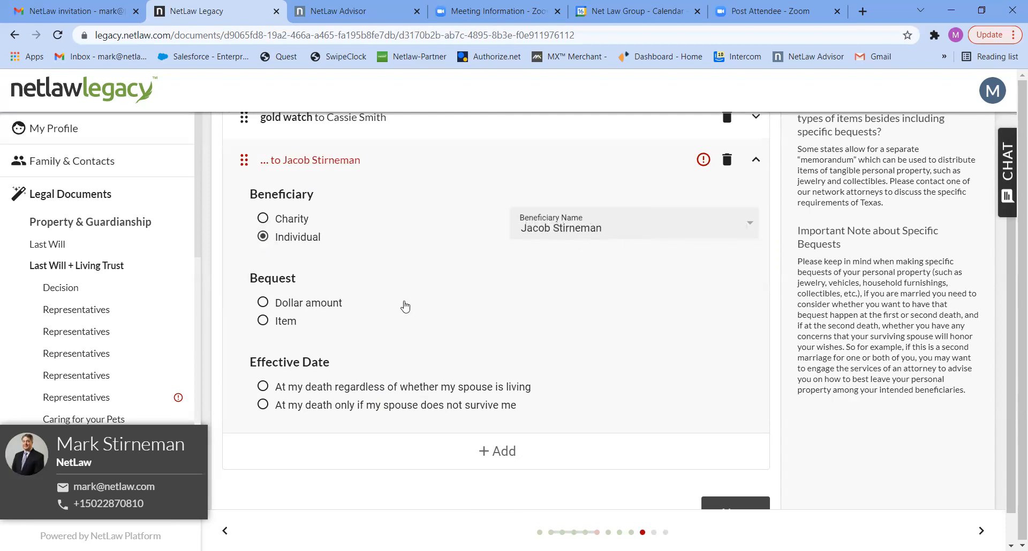
pyautogui.click(264, 303)
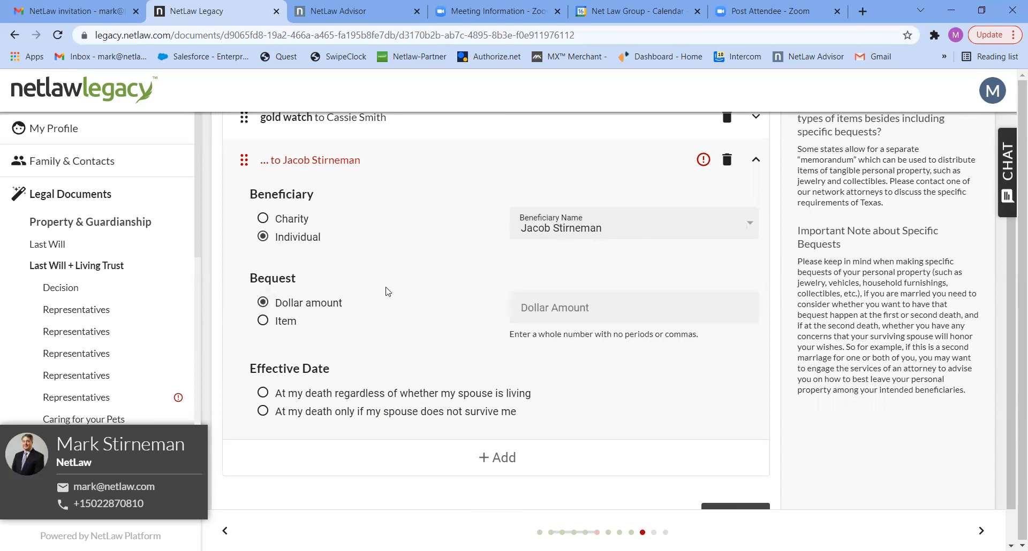
pyautogui.click(538, 314)
pyautogui.write('20000')
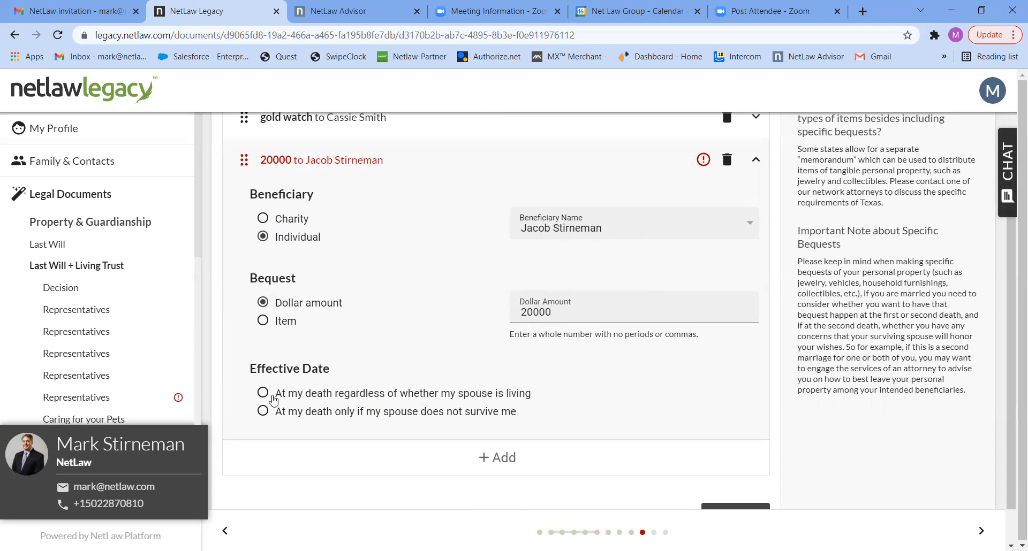
pyautogui.click(264, 398)
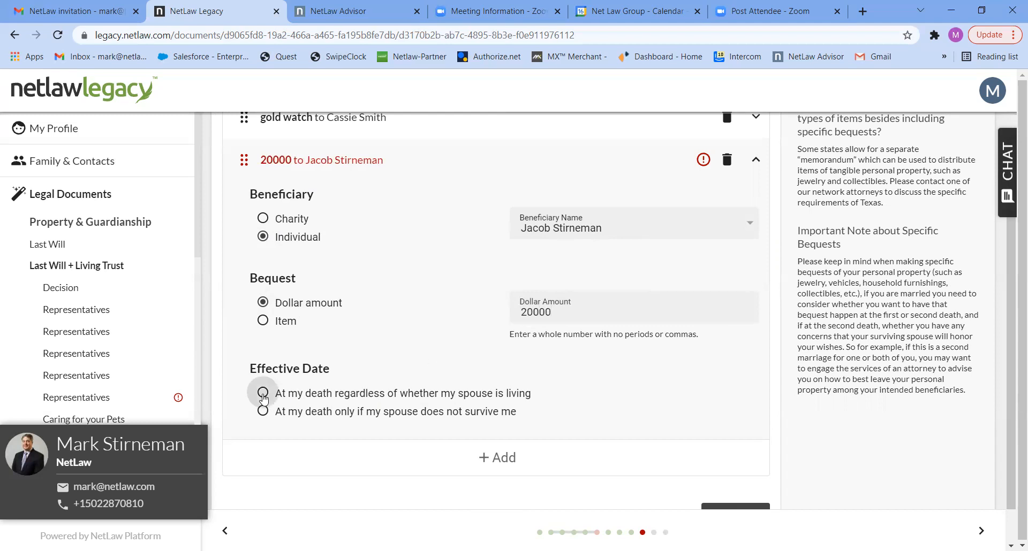
# Step: Bequeath a '2019 Lexus' to the same family member, only if the spouse predeceases
pyautogui.click(498, 461)
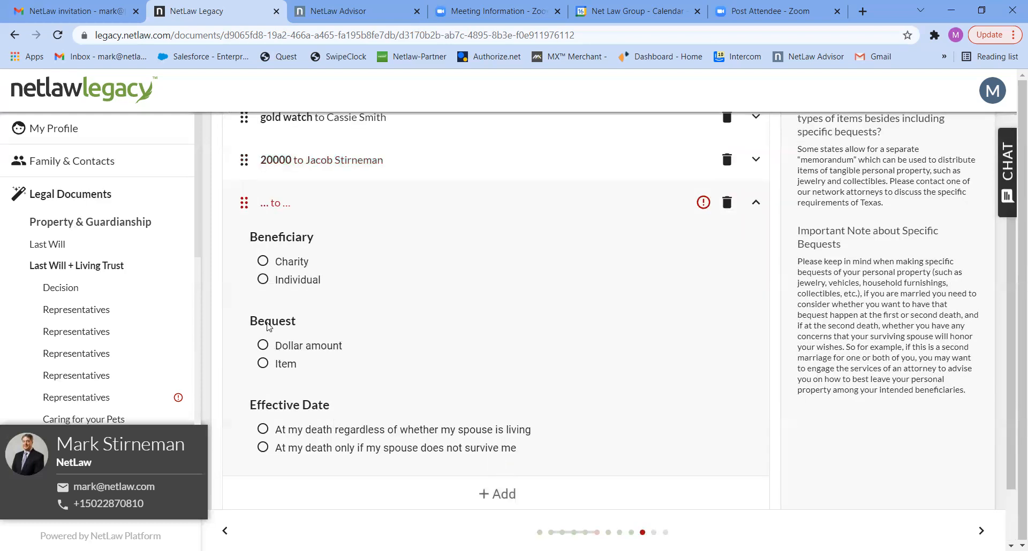
pyautogui.click(263, 280)
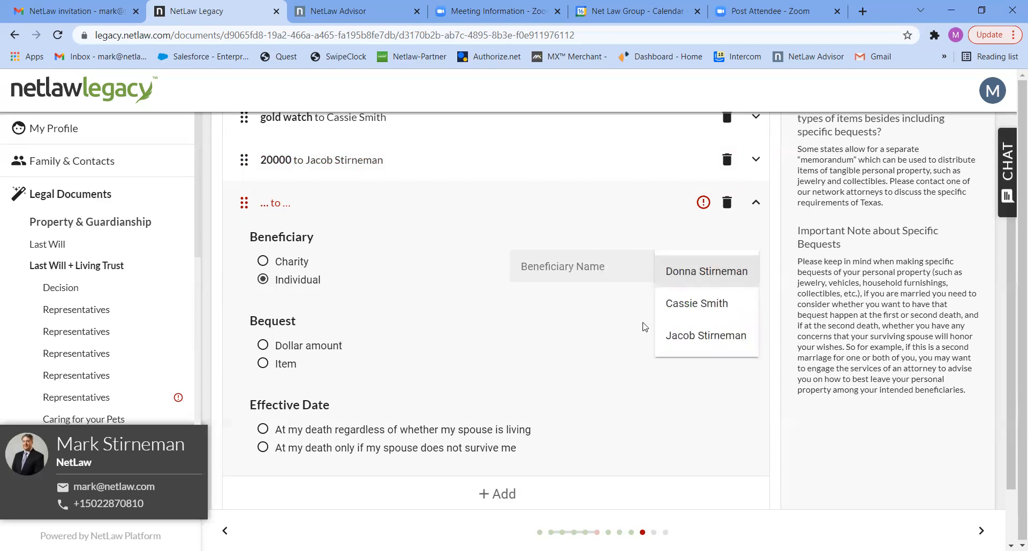
pyautogui.click(683, 335)
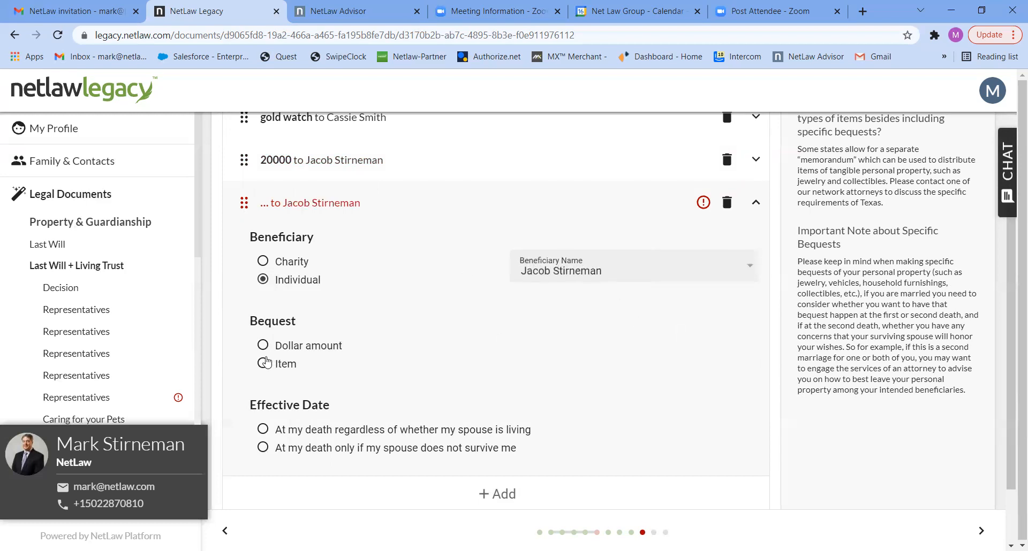
pyautogui.click(262, 364)
pyautogui.click(540, 356)
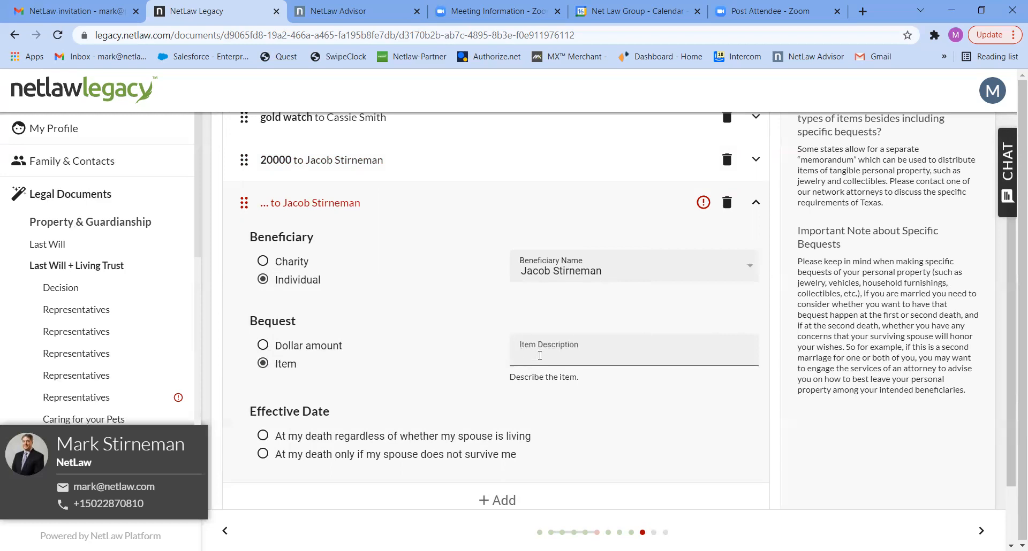
pyautogui.write('2019 IE')
pyautogui.press('BackSpace')
pyautogui.press('BackSpace')
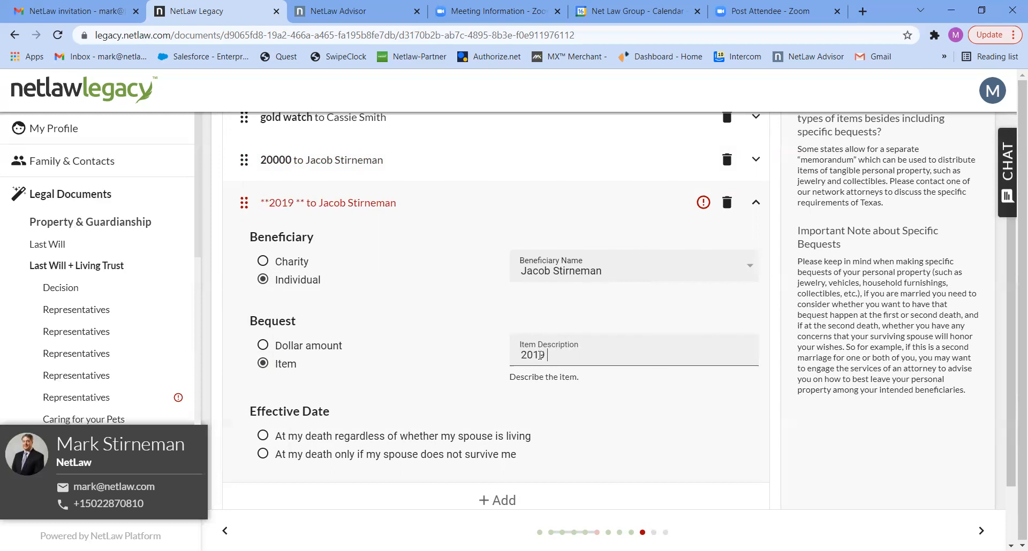
pyautogui.press('BackSpace')
pyautogui.press('BackSpace')
pyautogui.press('BackSpace')
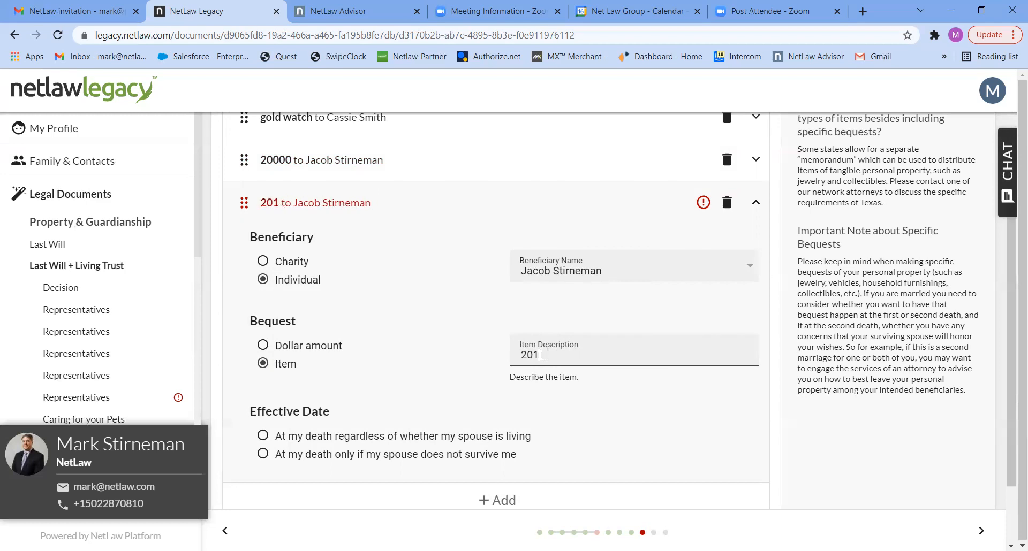
pyautogui.write('19')
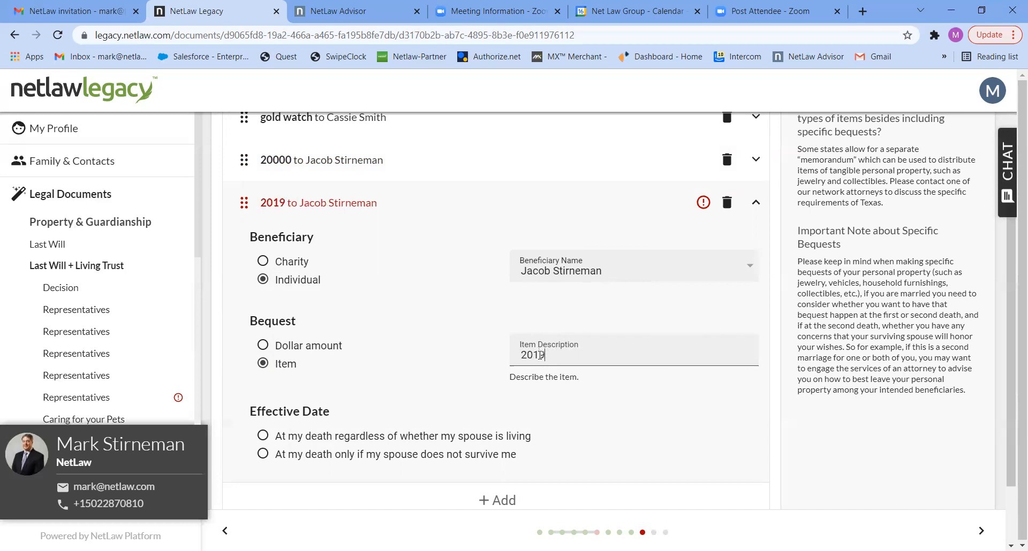
pyautogui.write(' Lexus')
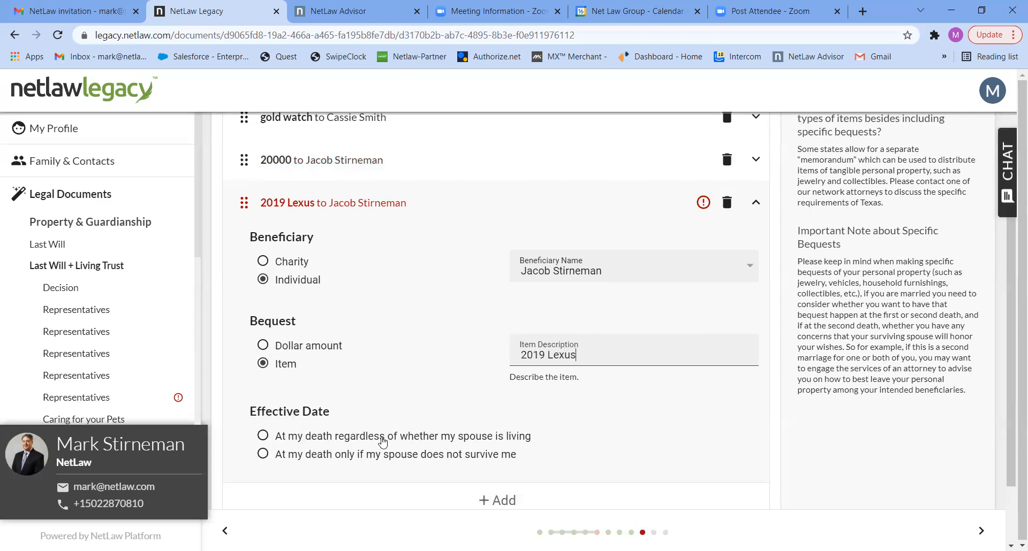
pyautogui.click(265, 455)
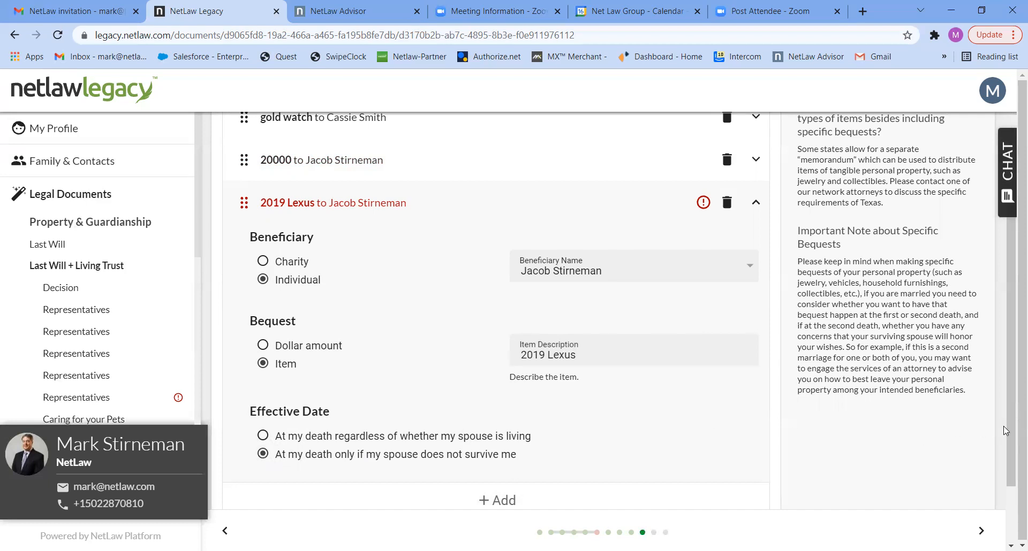
pyautogui.scroll(-2, 1011, 431)
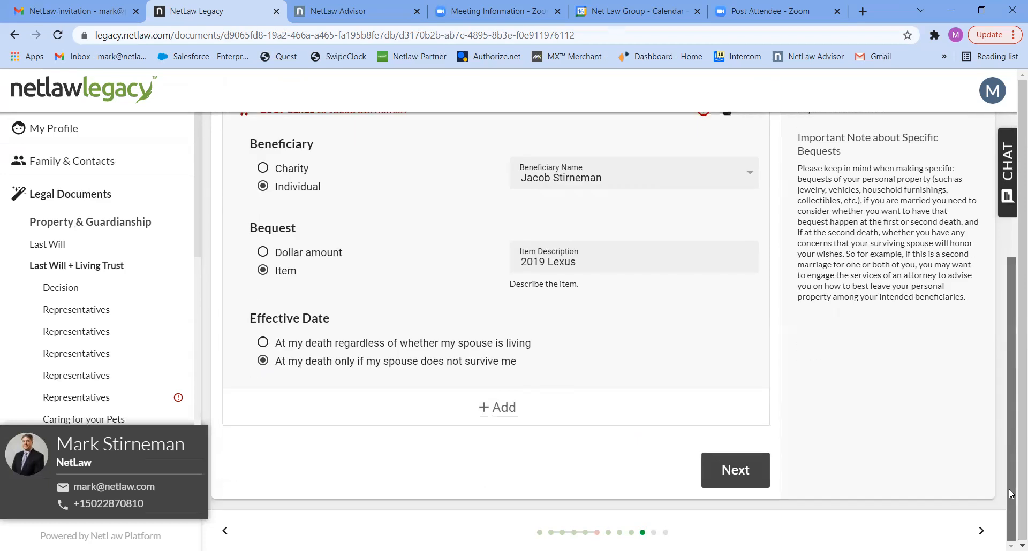
pyautogui.click(735, 471)
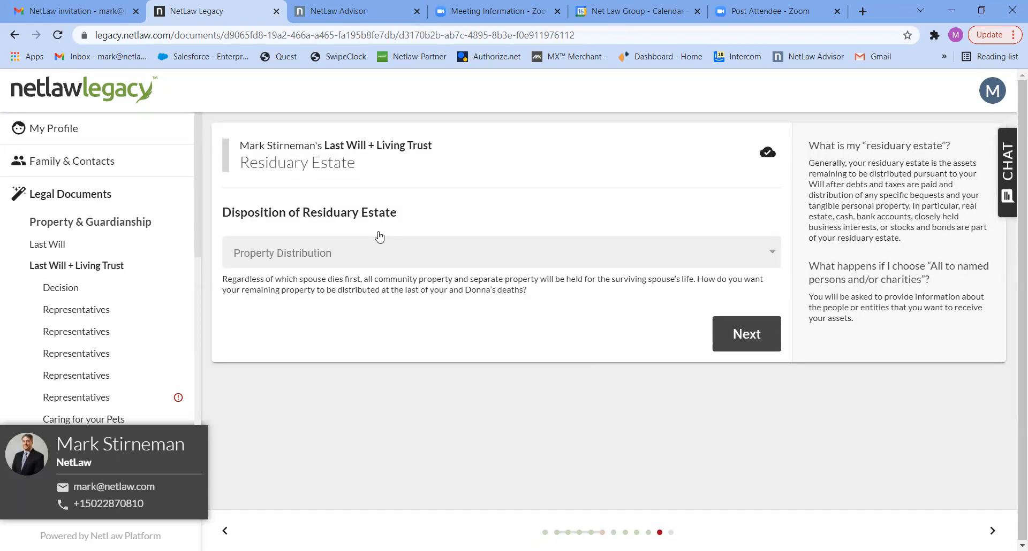
# Step: Set Property Distribution to 'All to my children' for the residuary estate
pyautogui.click(401, 258)
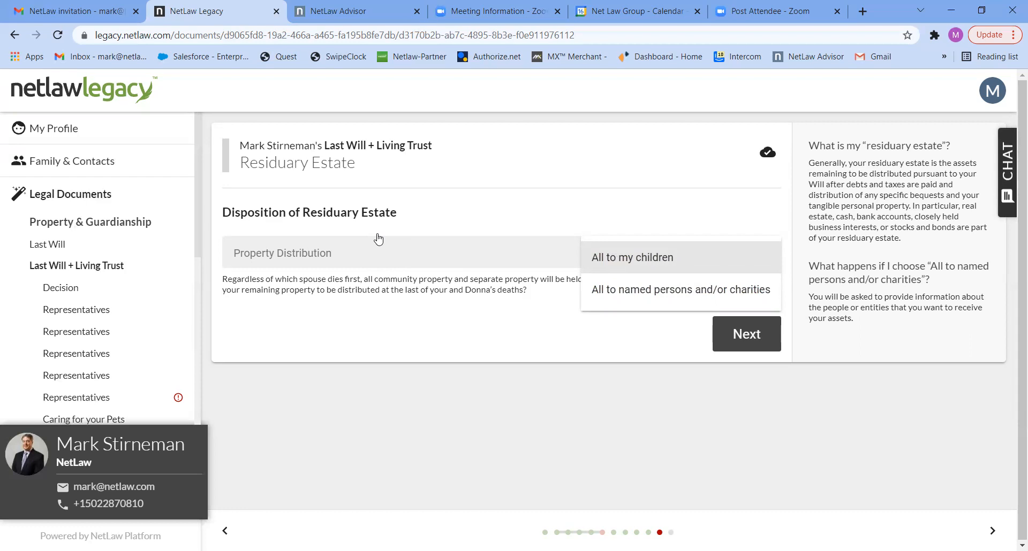
pyautogui.click(611, 261)
pyautogui.click(744, 335)
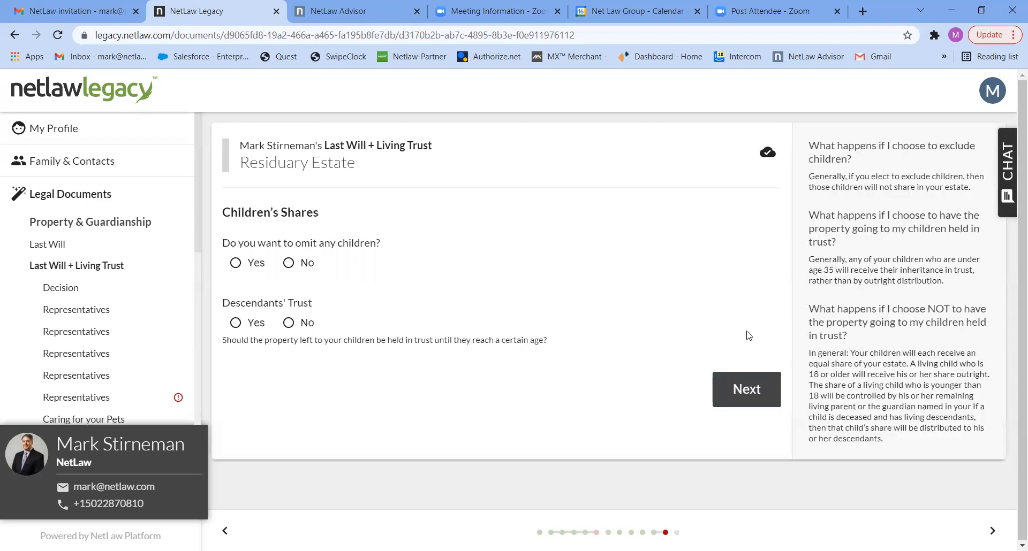
# Step: Omit no children and use a descendants' trust paying 1/3 at 25, 1/2 at 30, remainder at 35
pyautogui.click(289, 263)
pyautogui.click(254, 323)
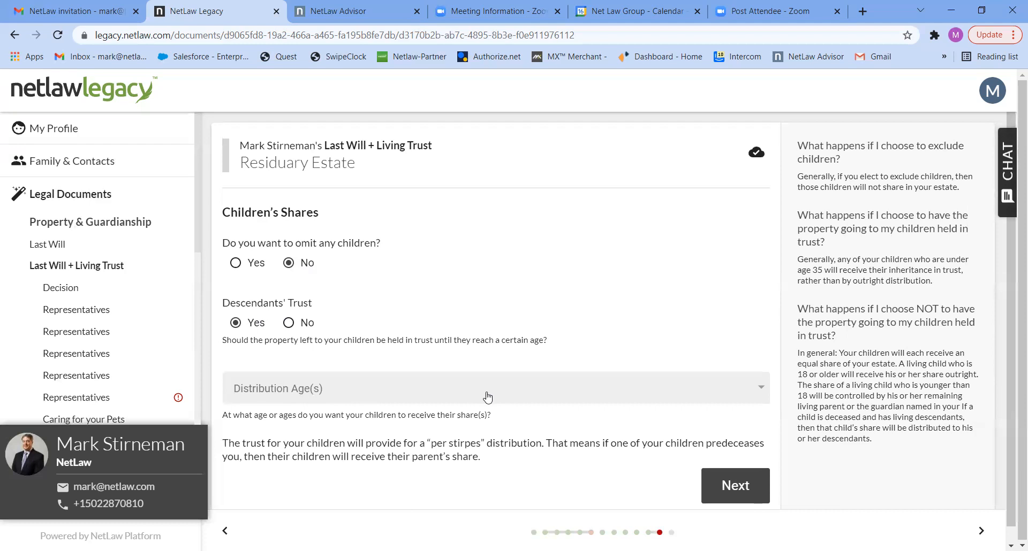
pyautogui.click(645, 397)
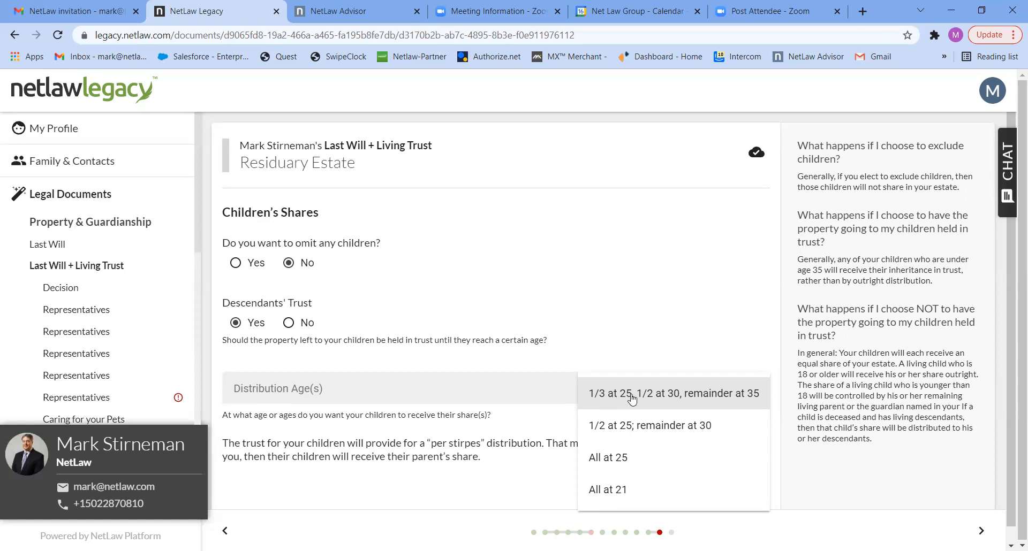
pyautogui.click(703, 396)
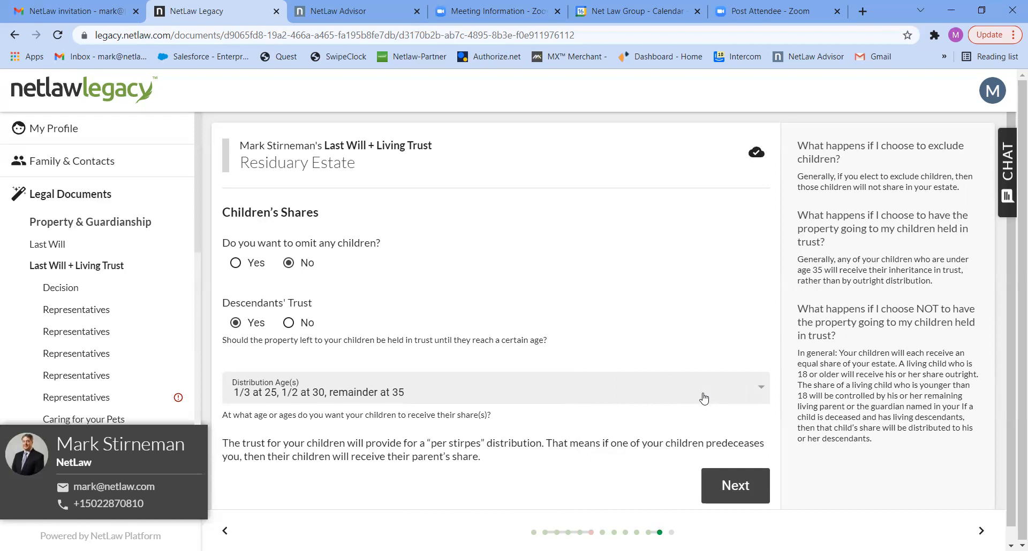
pyautogui.click(739, 486)
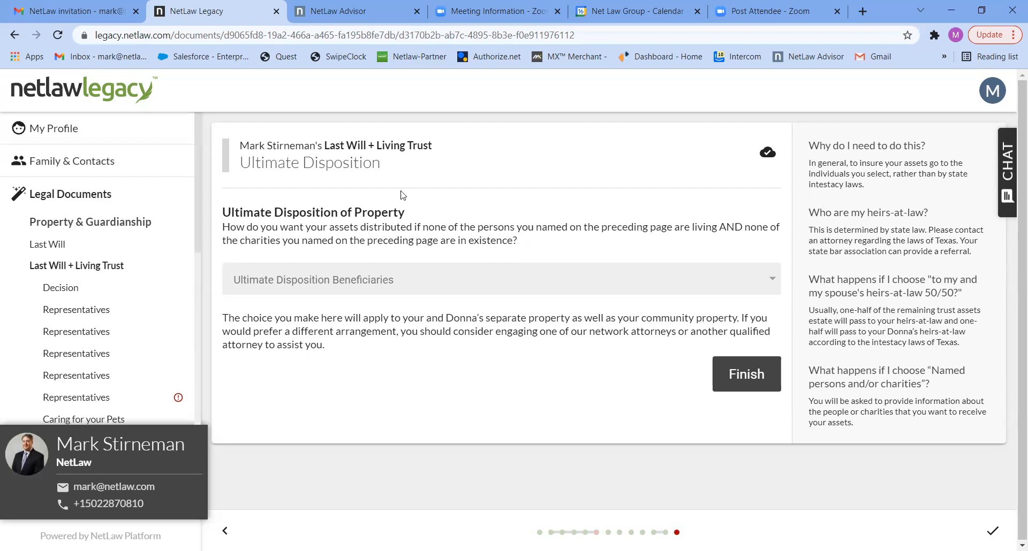
# Step: Choose 'My and my spouse's heirs at law 50/50' as ultimate disposition beneficiaries and finish the Will + Trust
pyautogui.click(581, 282)
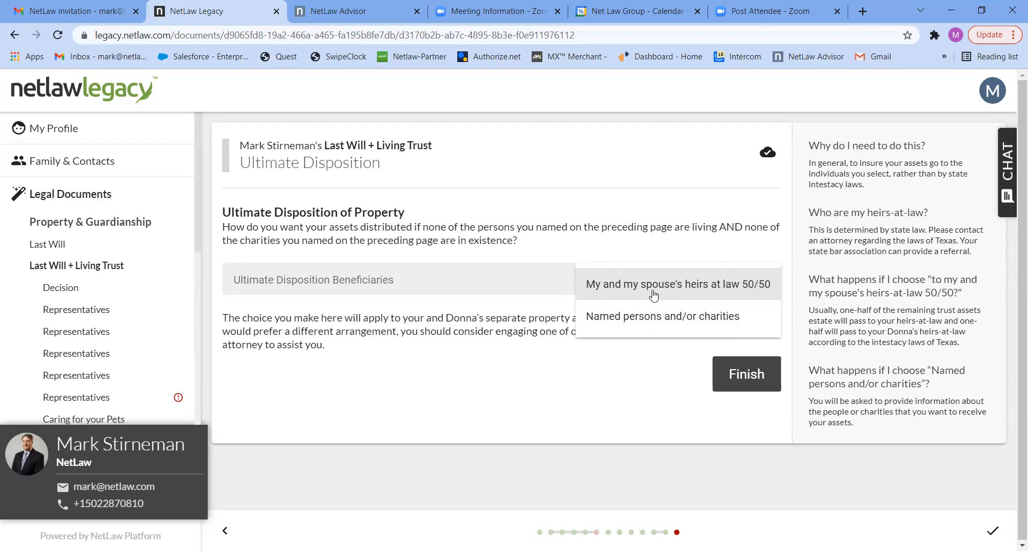
pyautogui.click(735, 373)
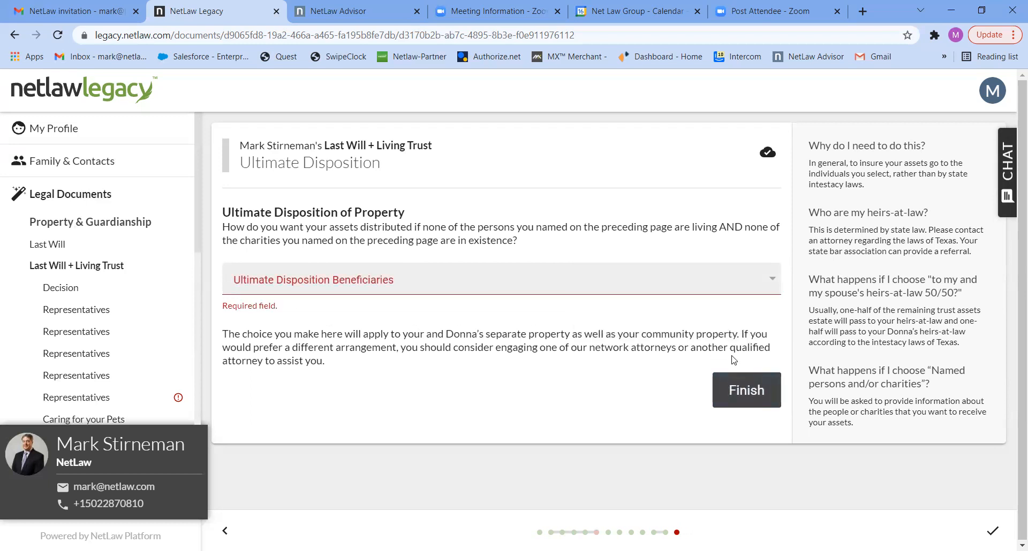
pyautogui.click(765, 284)
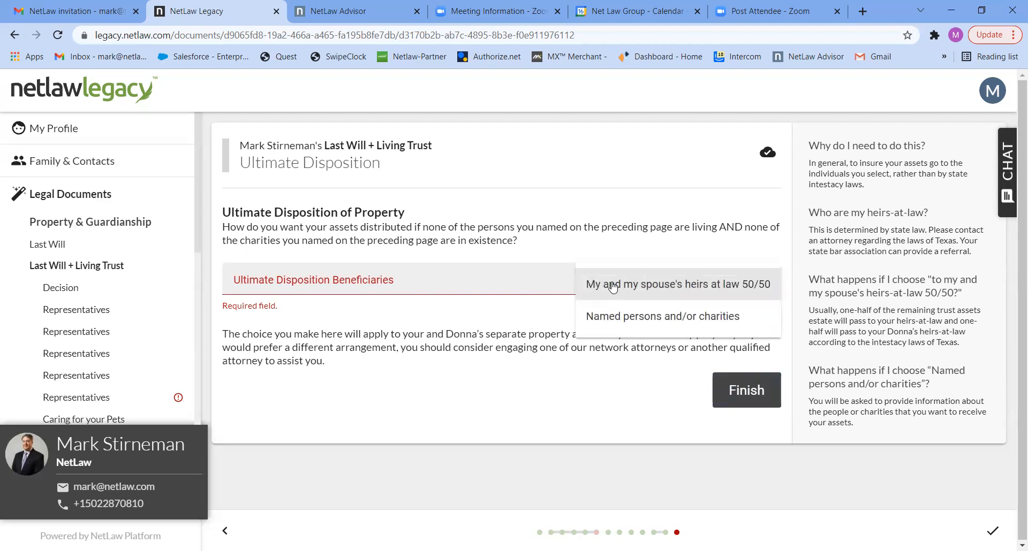
pyautogui.click(611, 288)
pyautogui.click(736, 392)
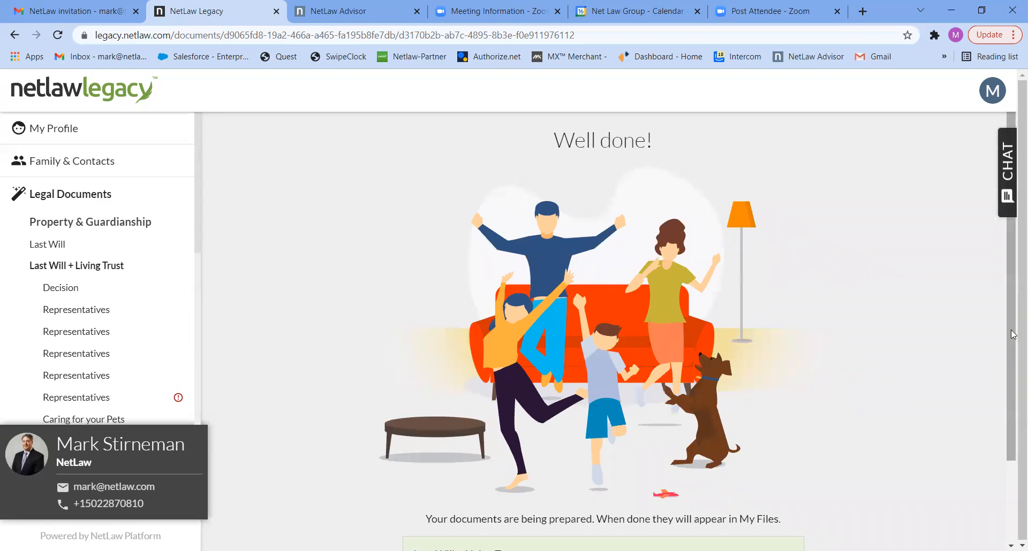
# Step: Go back to Legal Documents and open the Healthcare Documents package, down to its Start button
pyautogui.moveTo(1010, 316); pyautogui.dragTo(1011, 442)
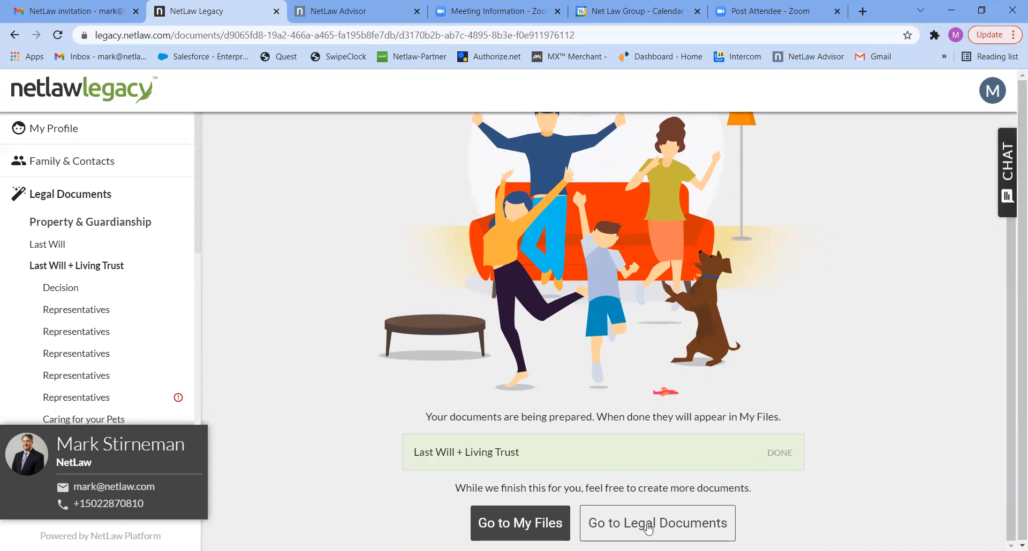
pyautogui.click(649, 528)
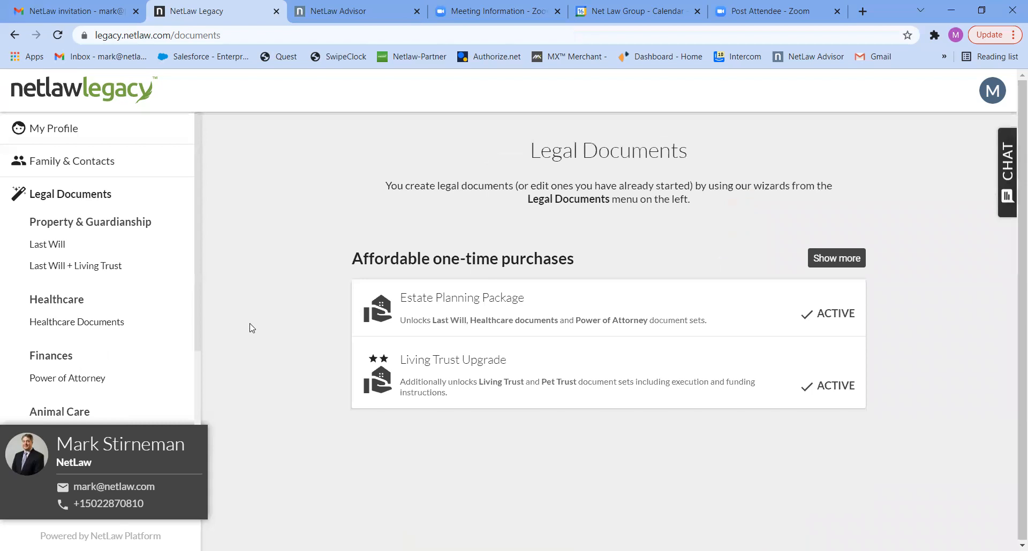
pyautogui.click(83, 322)
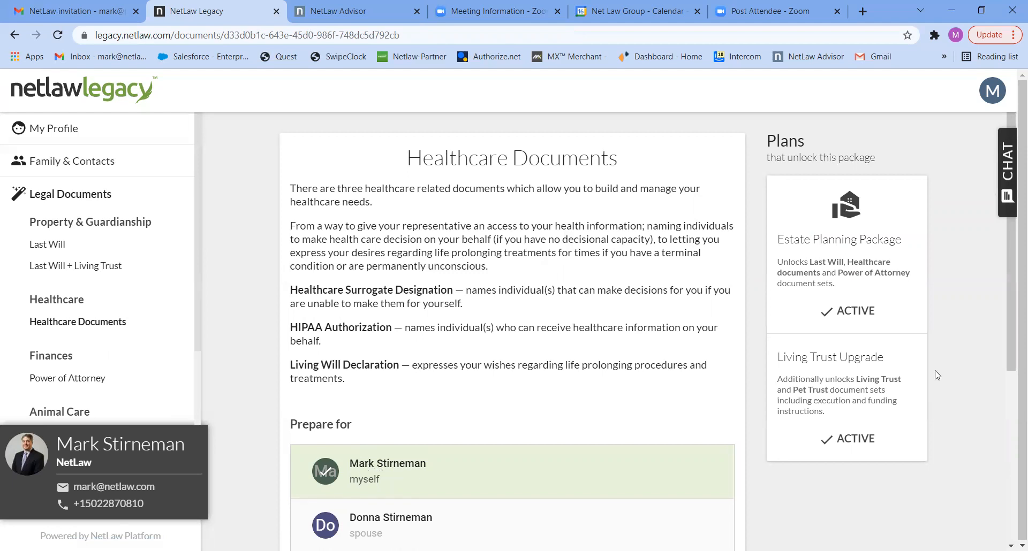
pyautogui.moveTo(1007, 334); pyautogui.dragTo(1011, 507)
# Step: Start the Healthcare Documents and name the spouse as medical agent
pyautogui.click(424, 343)
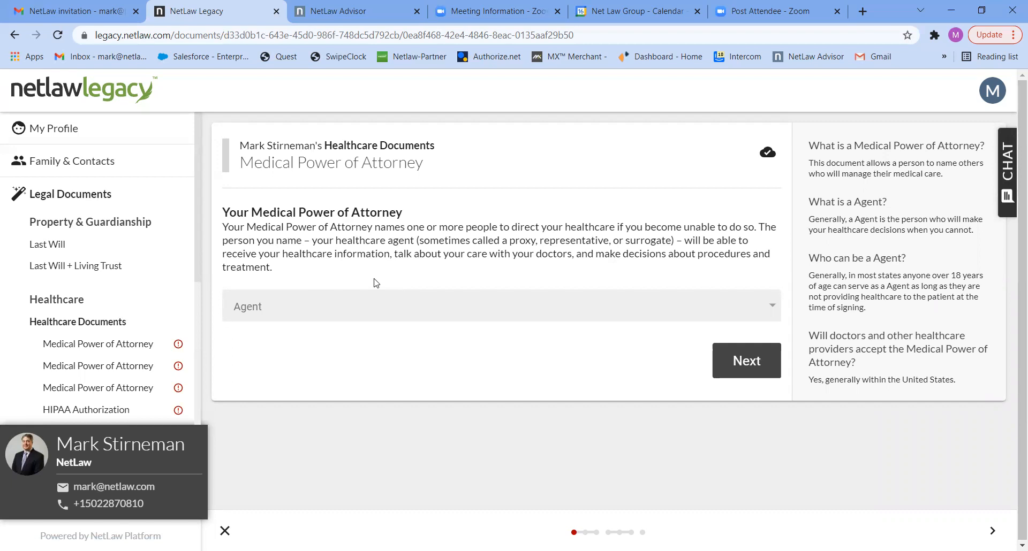
pyautogui.click(755, 315)
pyautogui.click(756, 315)
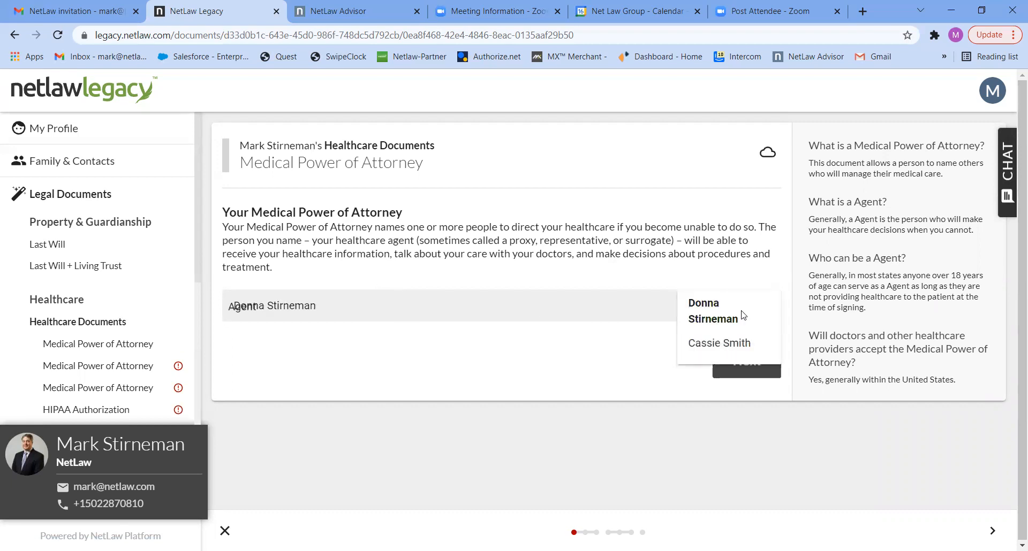
pyautogui.click(744, 362)
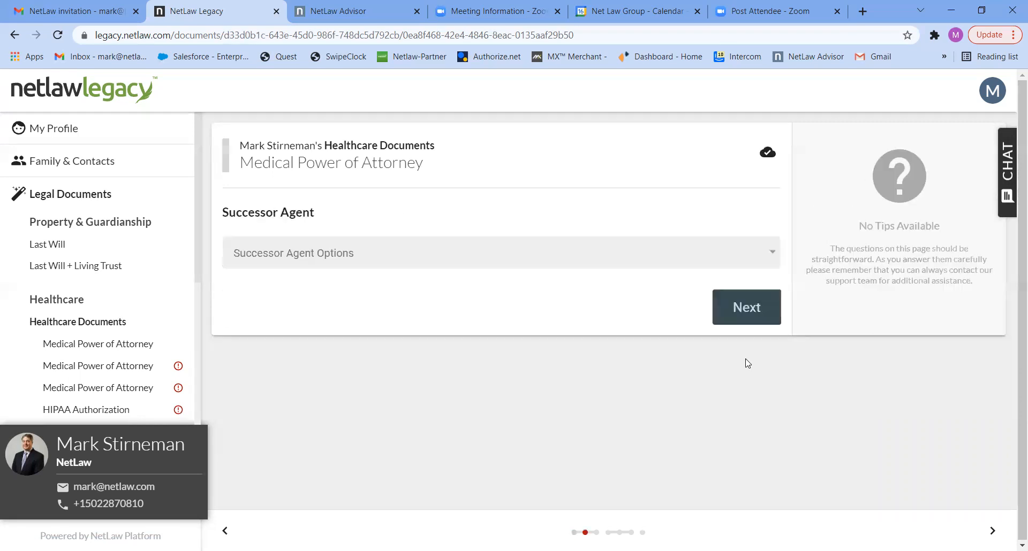
# Step: Name the other contact as the one successor agent and leave the agent's authority unlimited
pyautogui.click(677, 256)
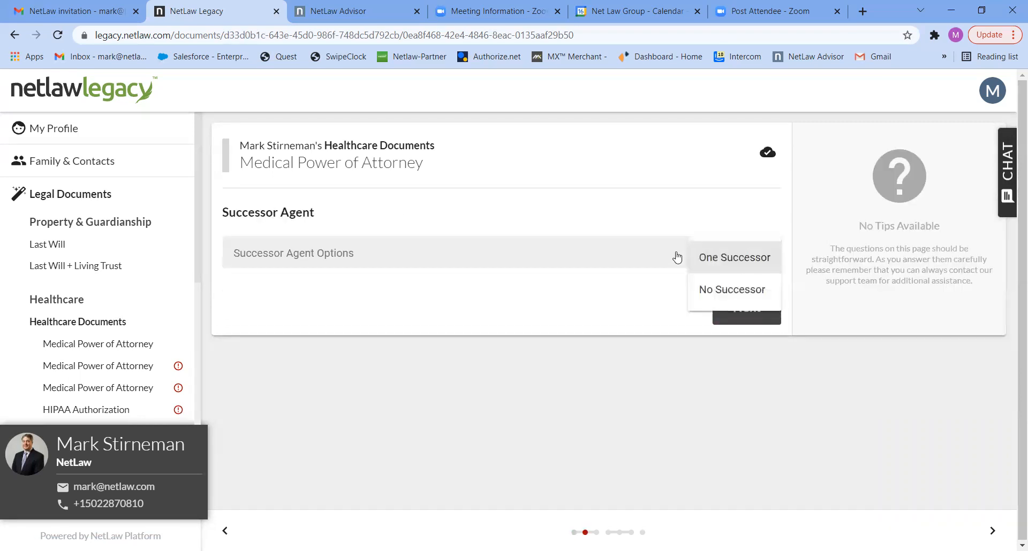
pyautogui.click(717, 260)
pyautogui.click(725, 307)
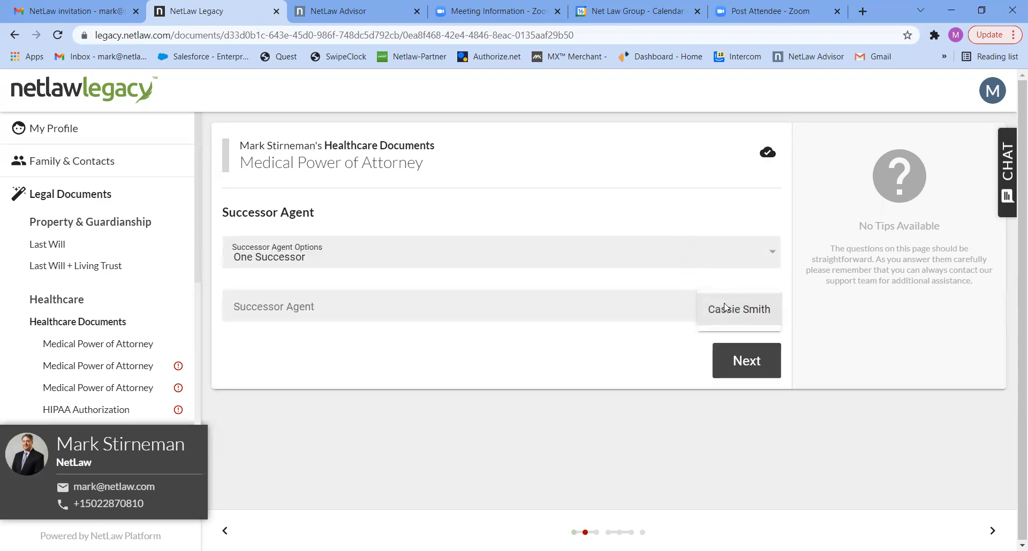
pyautogui.click(725, 309)
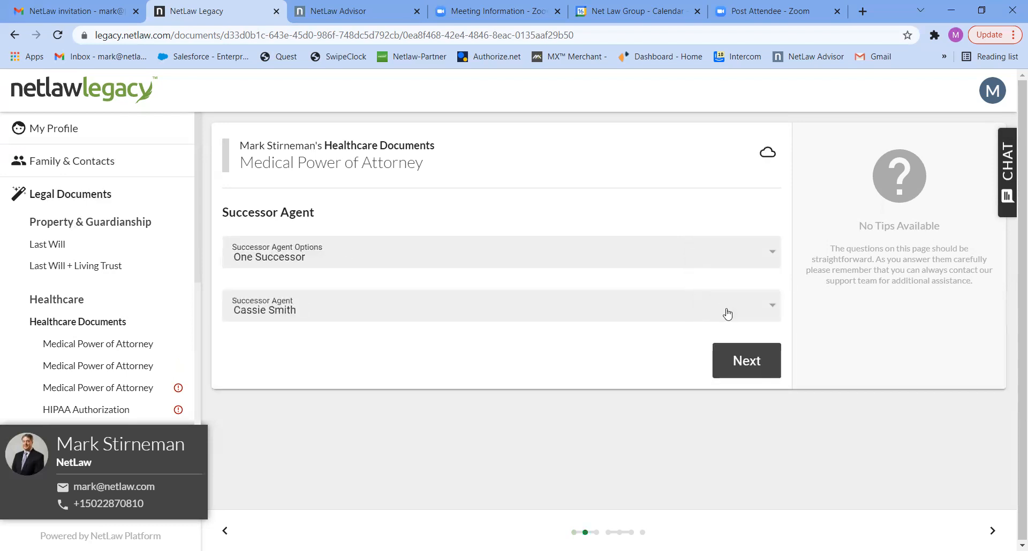
pyautogui.click(739, 362)
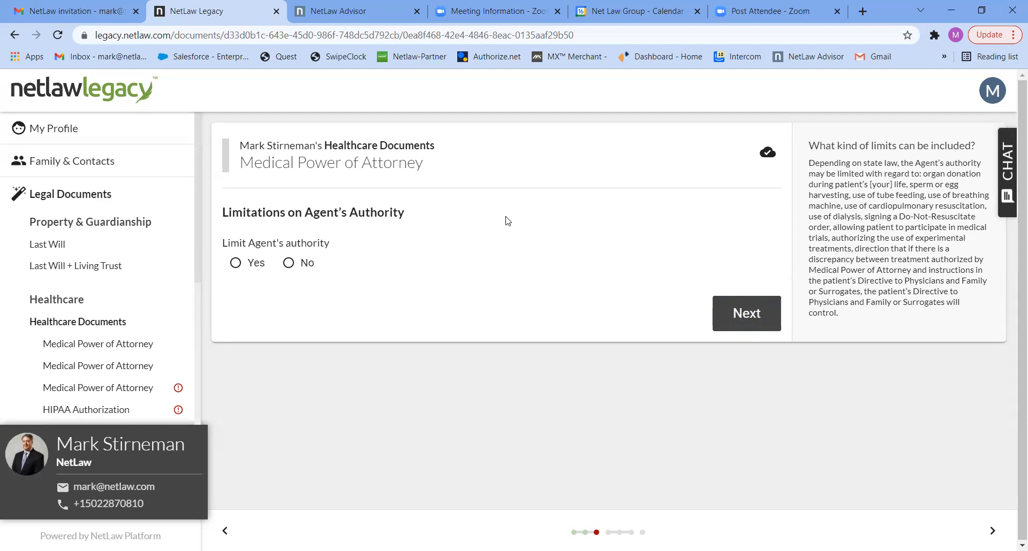
pyautogui.click(308, 263)
pyautogui.click(721, 320)
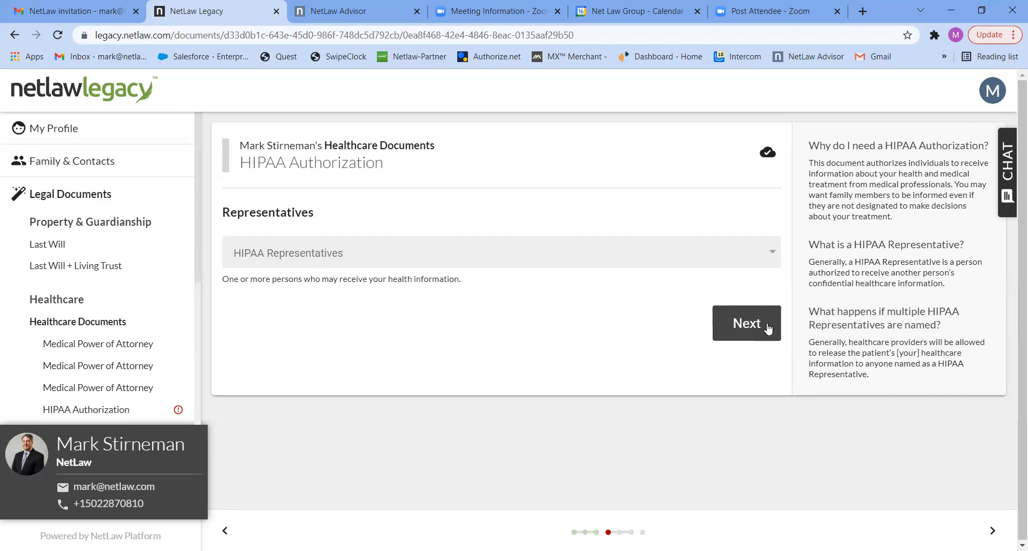
# Step: Mark the spouse as HIPAA representative
pyautogui.click(738, 258)
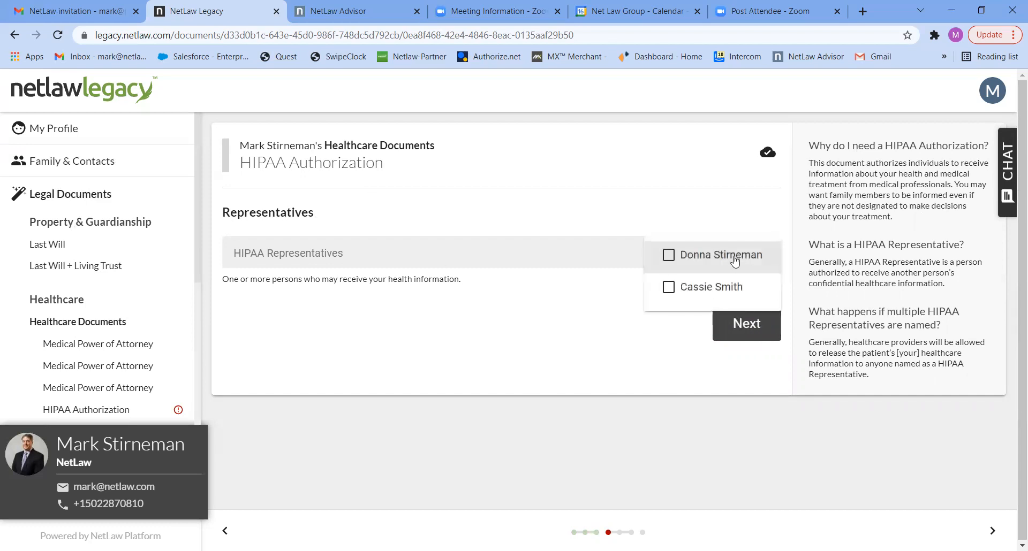
pyautogui.click(735, 260)
pyautogui.click(741, 326)
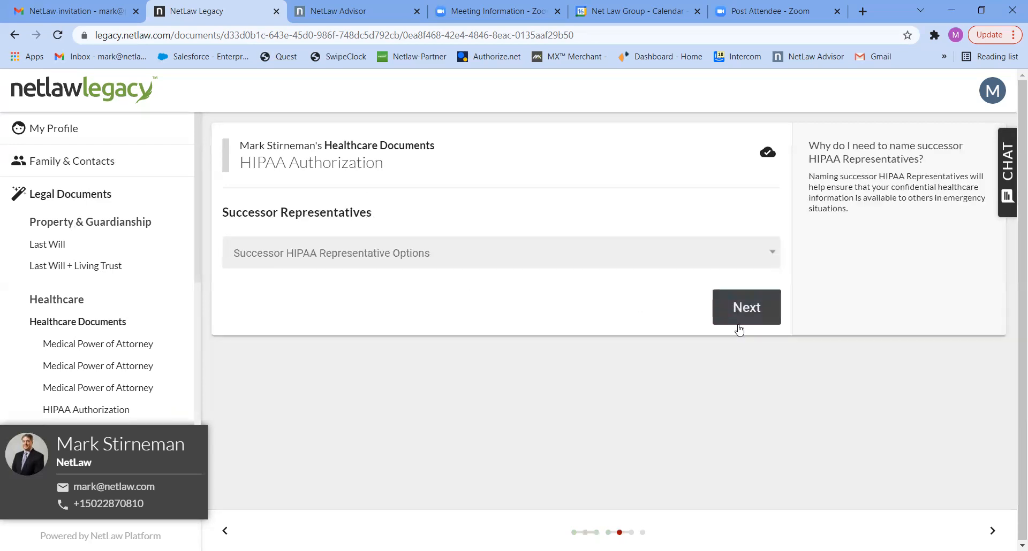
# Step: Name the other contact as the single successor HIPAA representative
pyautogui.click(659, 261)
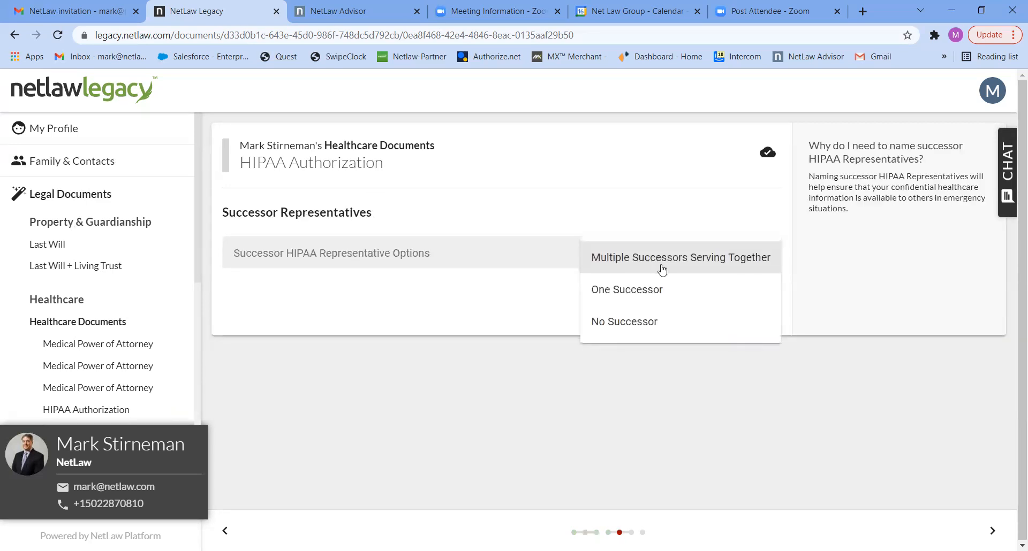
pyautogui.click(639, 299)
pyautogui.click(673, 309)
pyautogui.click(724, 313)
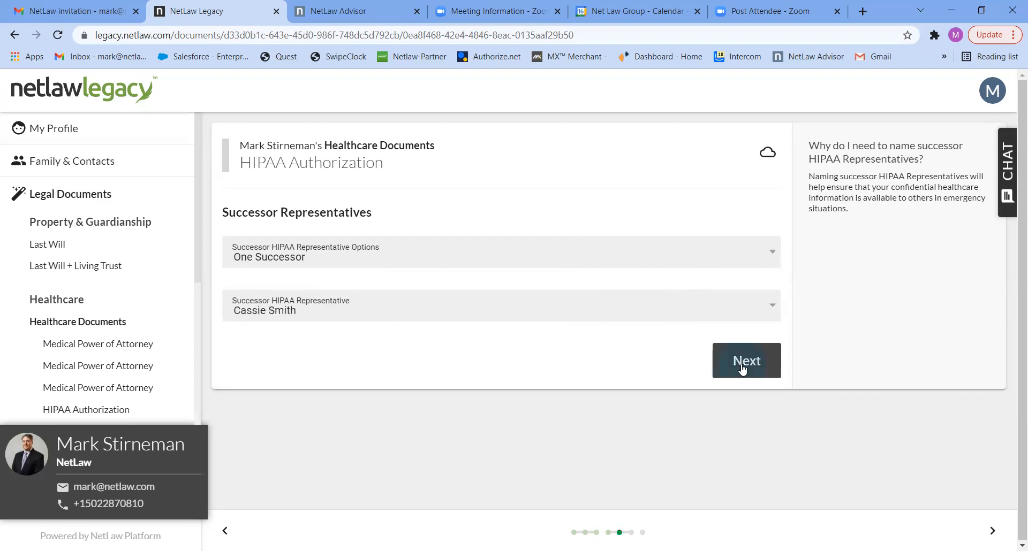
pyautogui.click(742, 359)
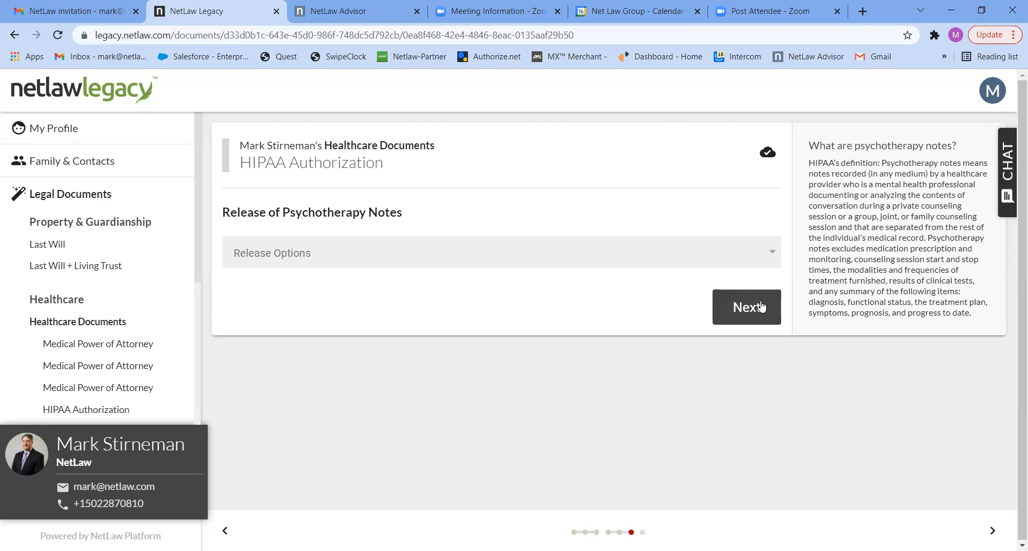
# Step: Include disclosure of psychotherapy notes in the HIPAA Authorization
pyautogui.click(748, 254)
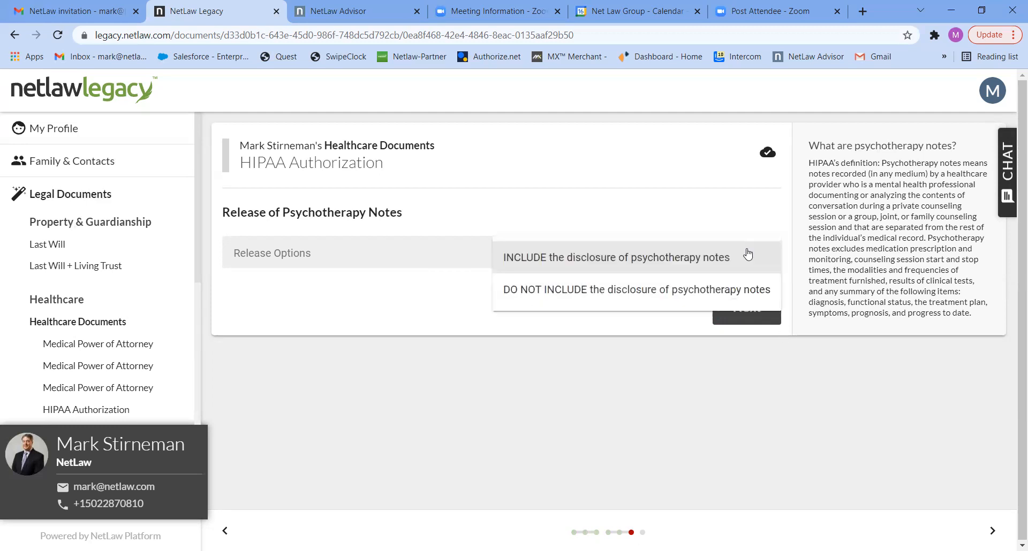
pyautogui.click(672, 258)
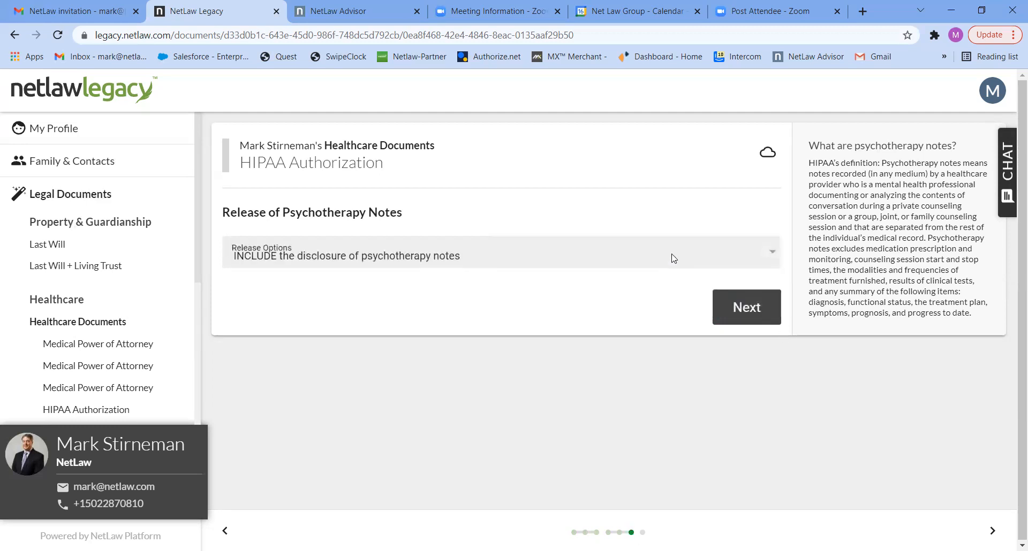
pyautogui.click(735, 313)
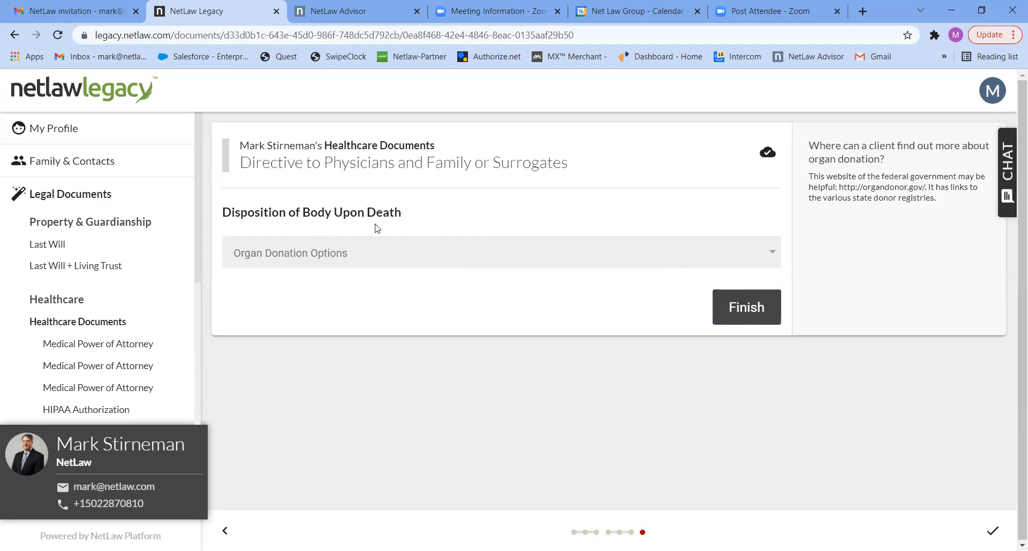
# Step: Set organ donation to 'DO NOT authorize the giving of all or any part of body upon death' and finish
pyautogui.click(421, 253)
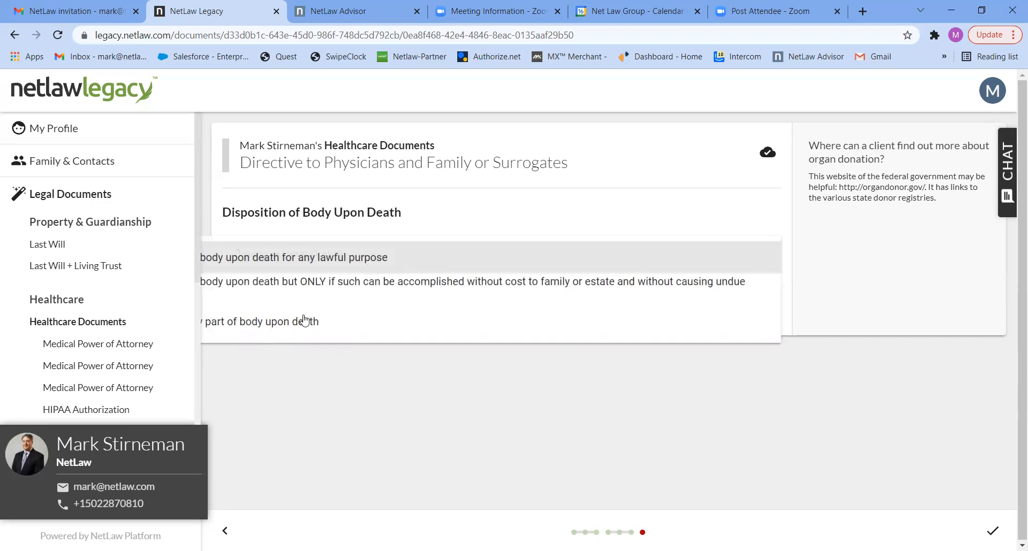
pyautogui.click(367, 266)
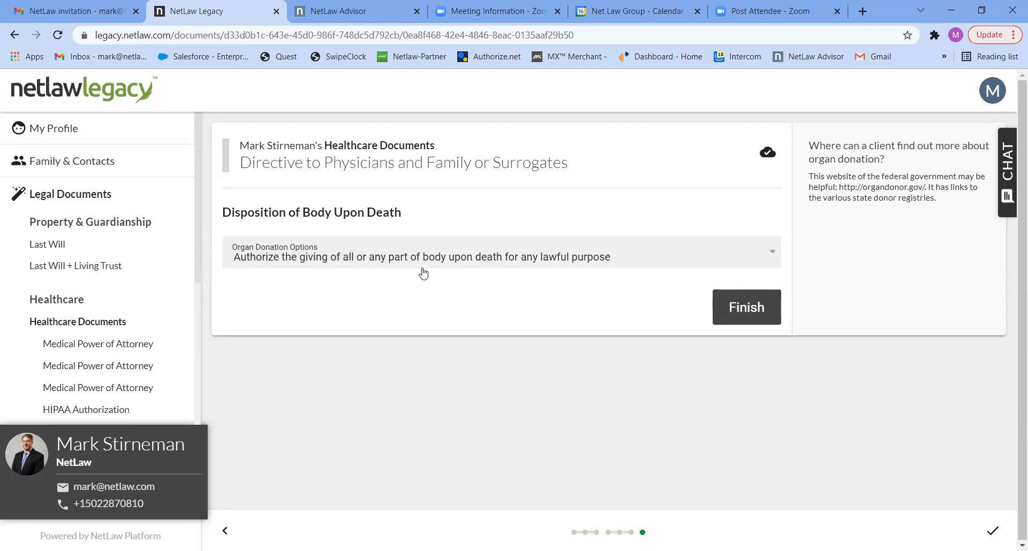
pyautogui.click(708, 262)
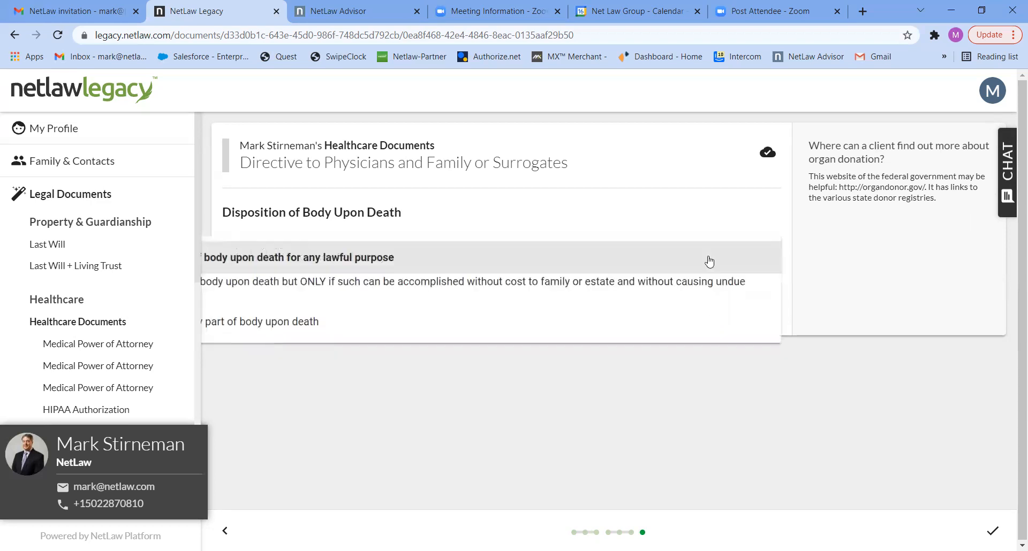
pyautogui.click(615, 282)
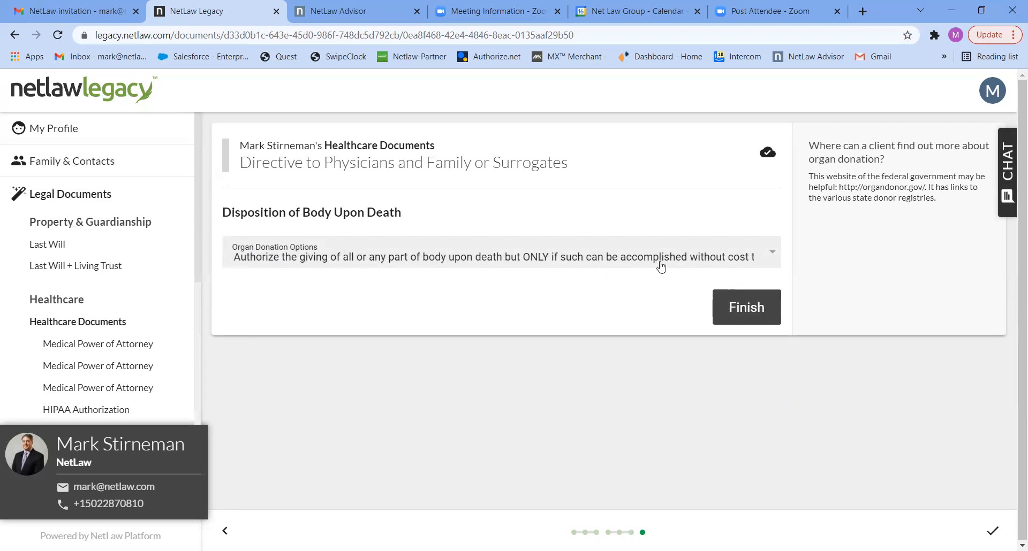
pyautogui.click(765, 260)
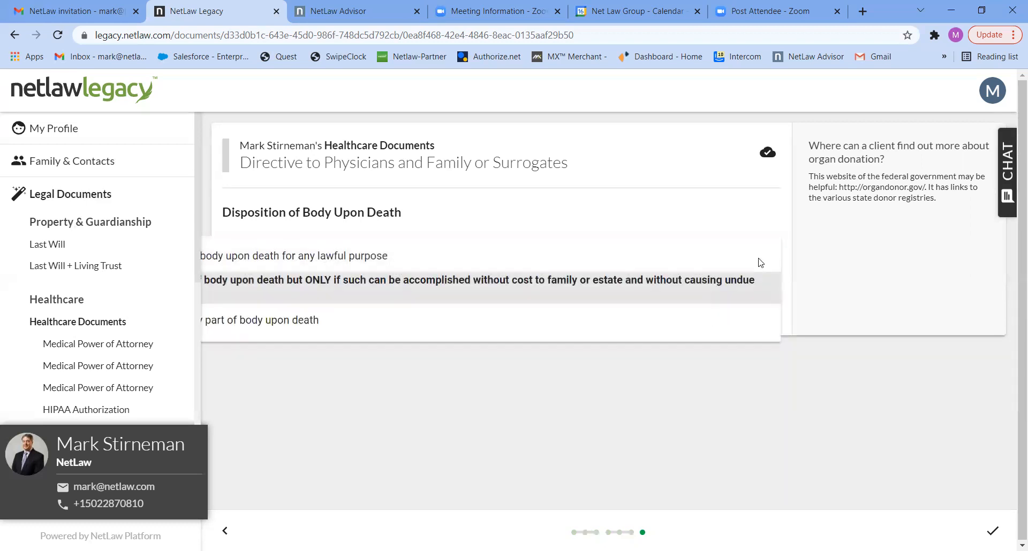
pyautogui.click(356, 324)
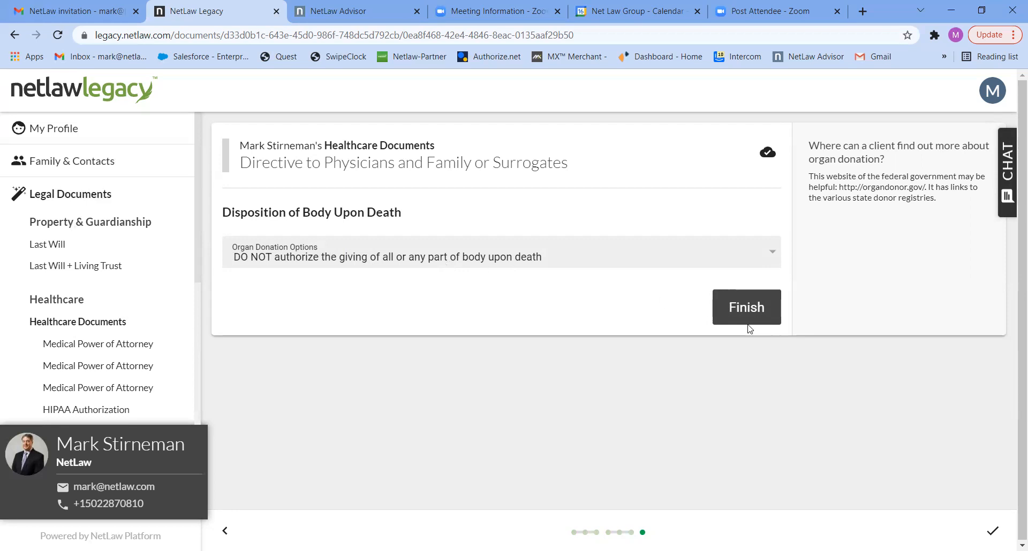
pyautogui.click(741, 312)
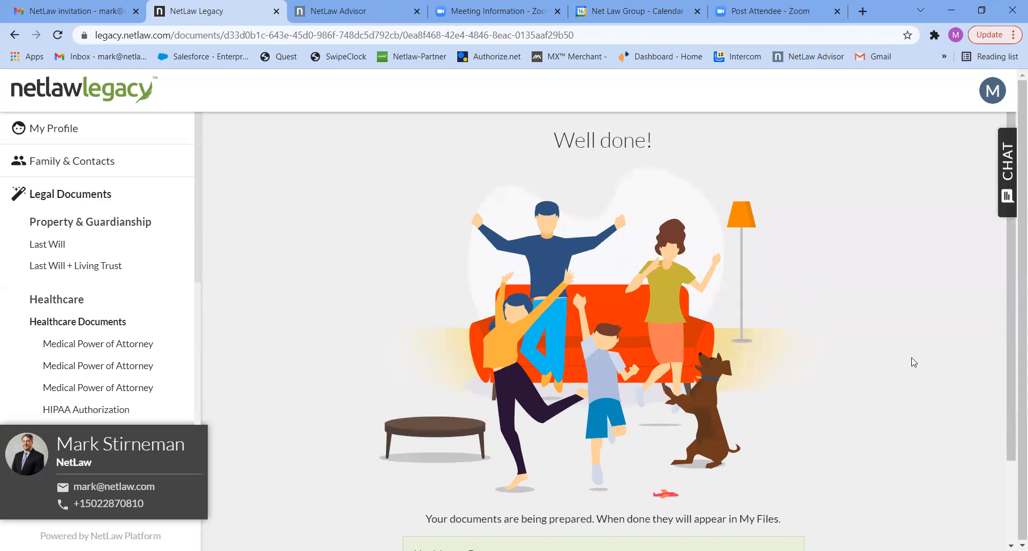
# Step: Return to Legal Documents, open the Power of Attorney package and start it
pyautogui.moveTo(1010, 381); pyautogui.dragTo(1012, 484)
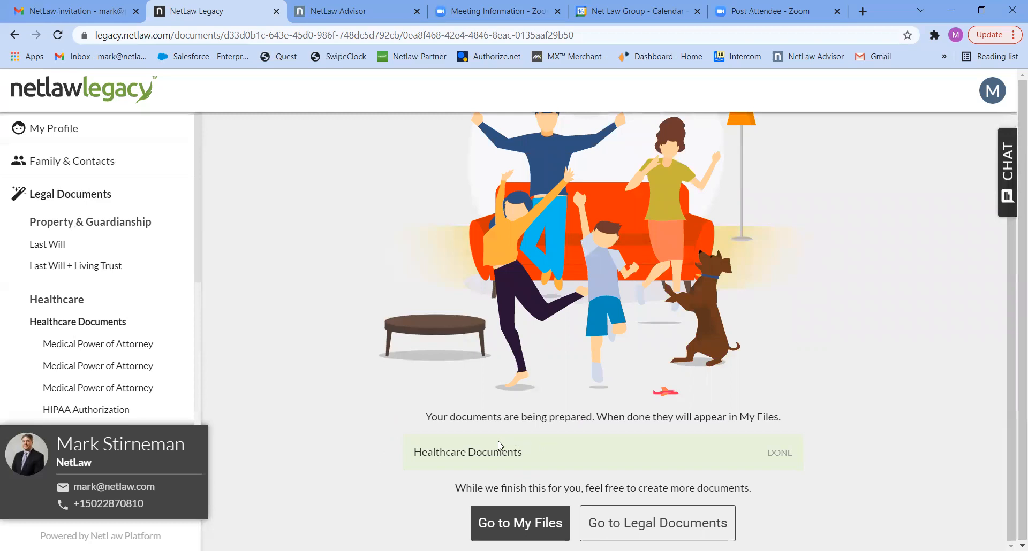
pyautogui.click(637, 527)
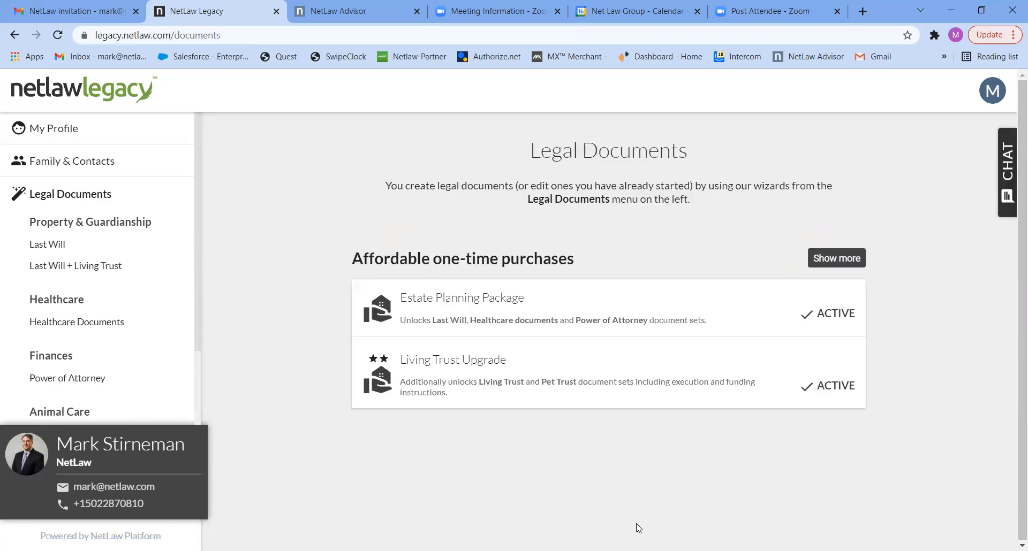
pyautogui.click(90, 378)
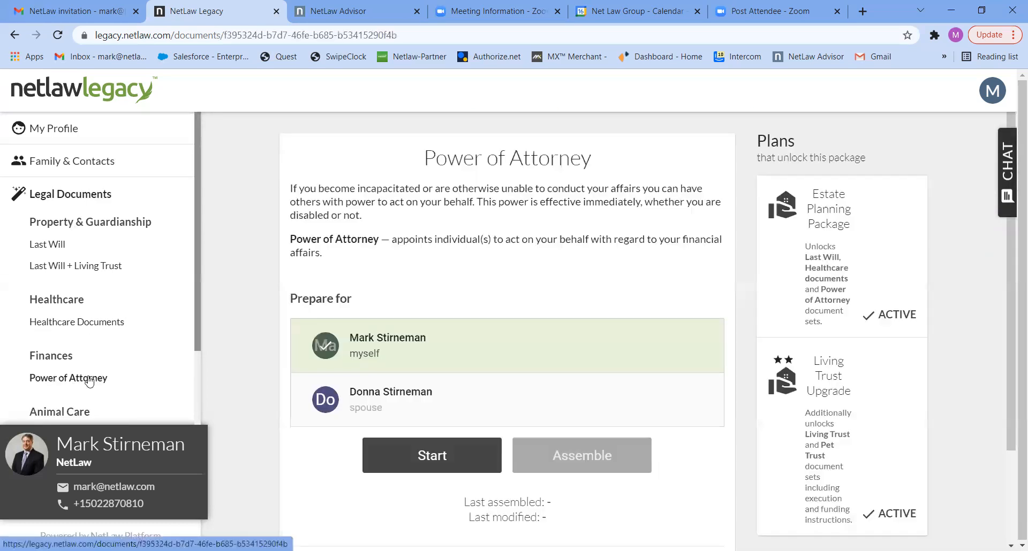
pyautogui.click(436, 456)
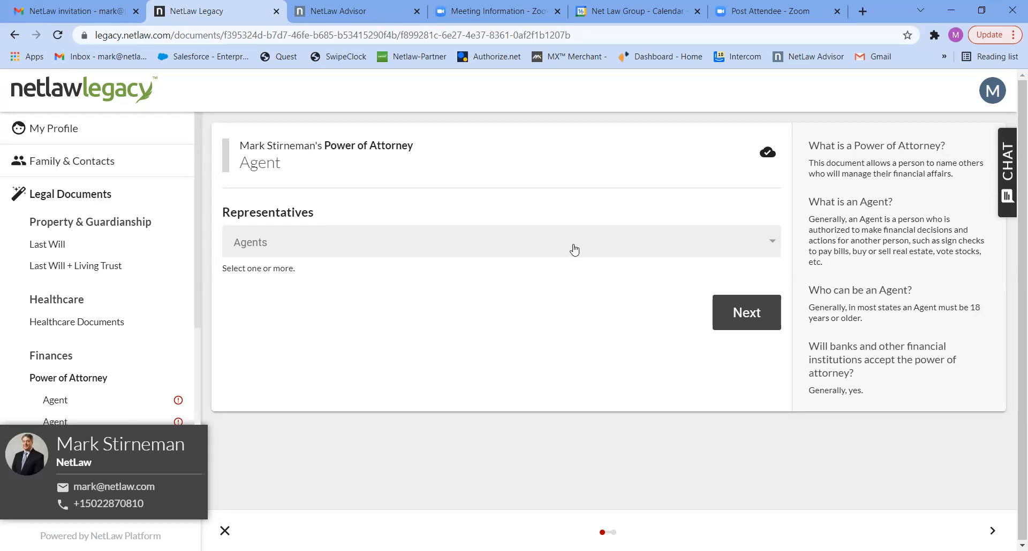
# Step: Name the spouse as agent plus one successor agent, then finish the Power of Attorney
pyautogui.click(636, 251)
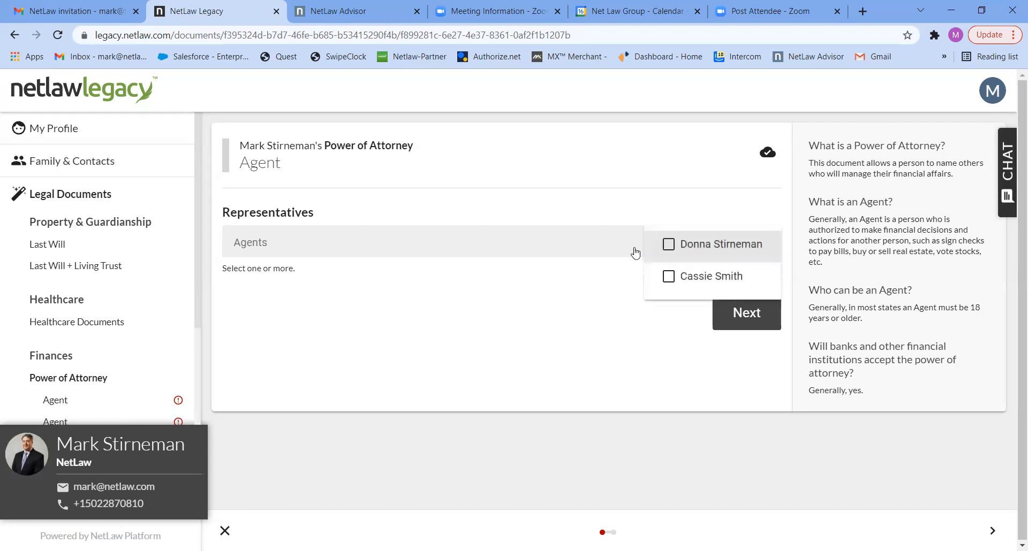
pyautogui.click(668, 245)
pyautogui.click(738, 320)
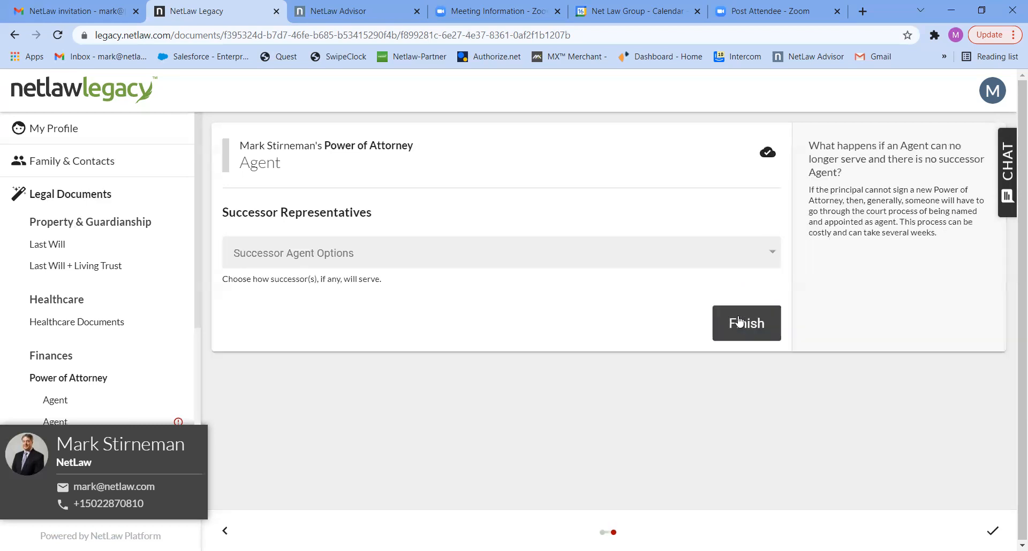
pyautogui.click(706, 257)
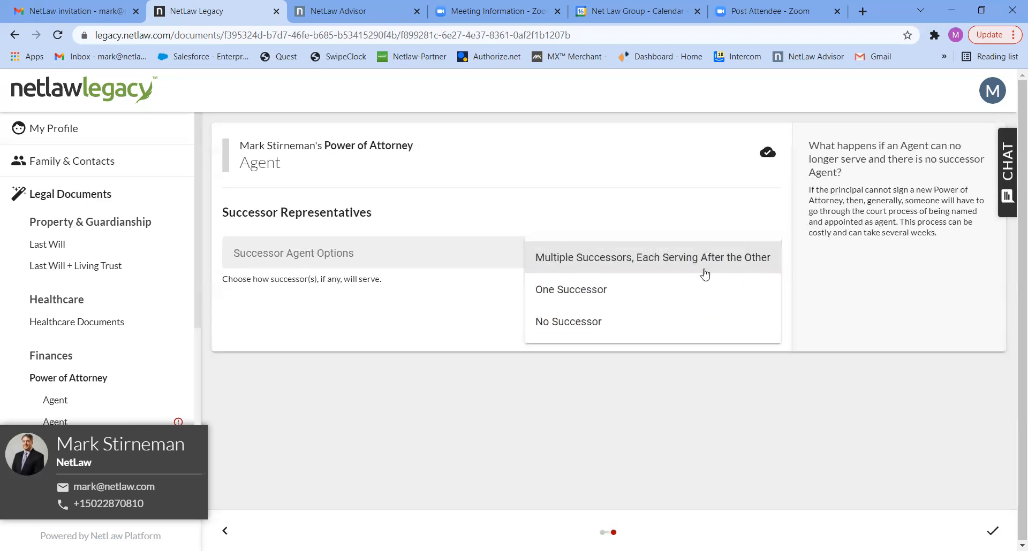
pyautogui.click(670, 291)
pyautogui.click(715, 323)
pyautogui.click(720, 326)
pyautogui.click(742, 380)
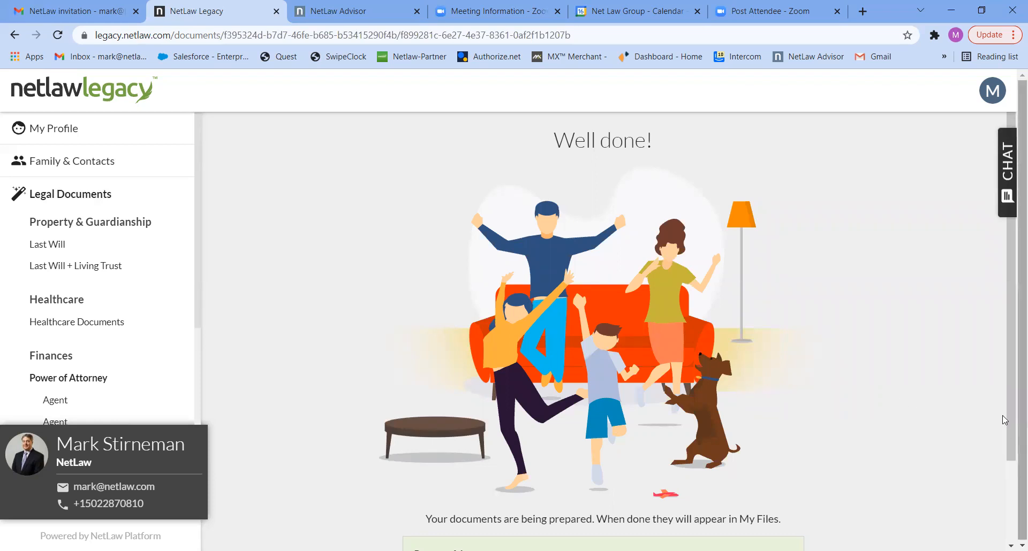
# Step: Open the Last Will page, select the spouse under Prepare for, and start the wizard
pyautogui.moveTo(1009, 409); pyautogui.dragTo(1007, 529)
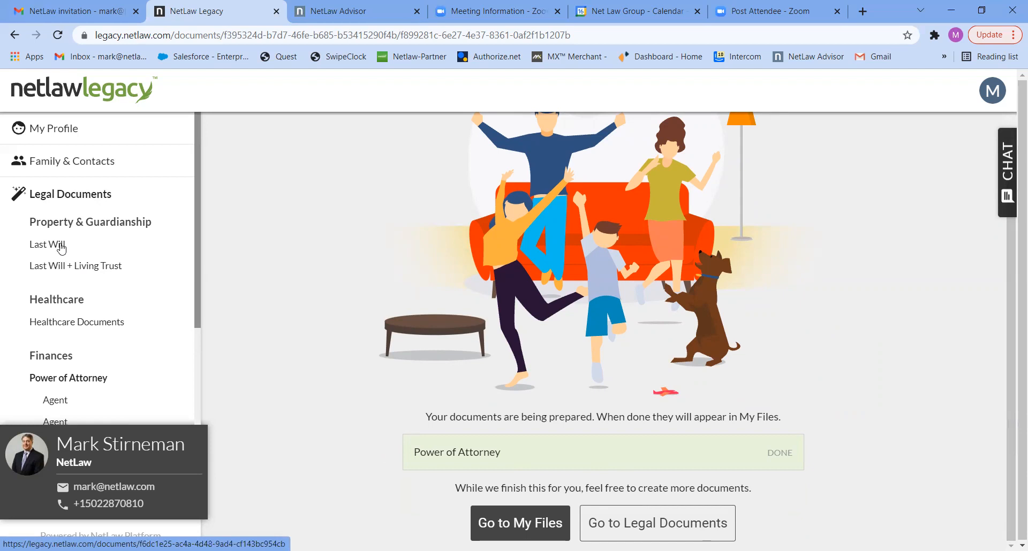
pyautogui.click(61, 246)
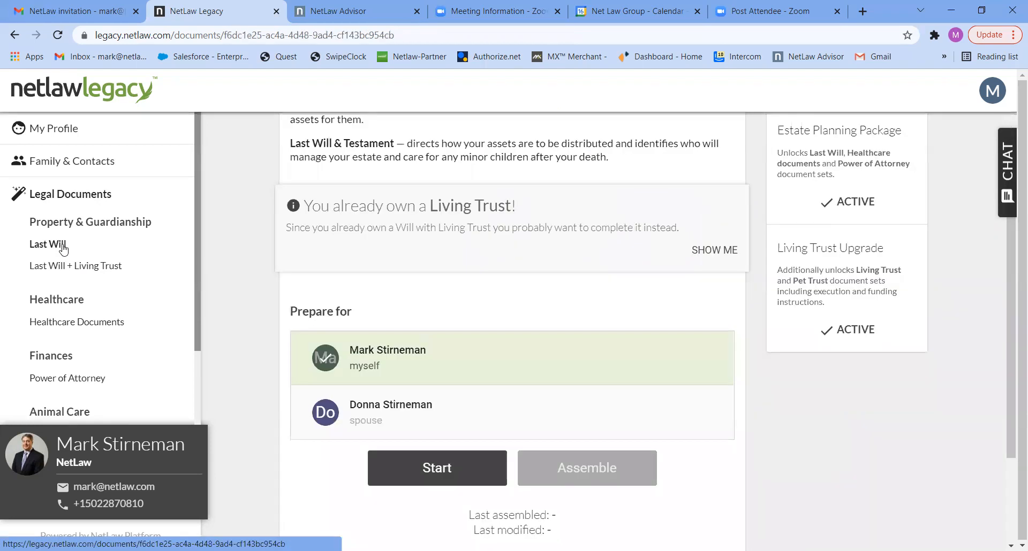
pyautogui.click(363, 412)
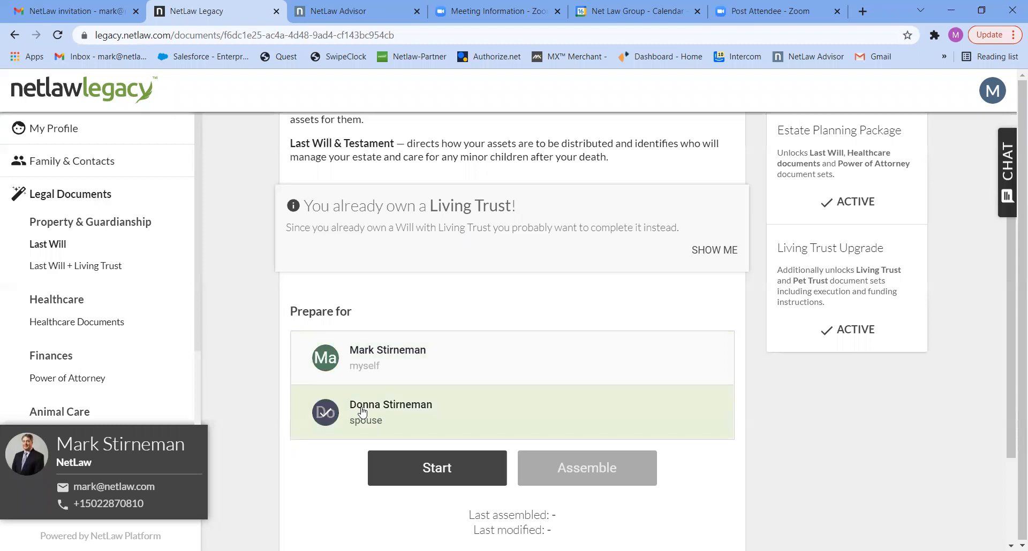
pyautogui.click(445, 468)
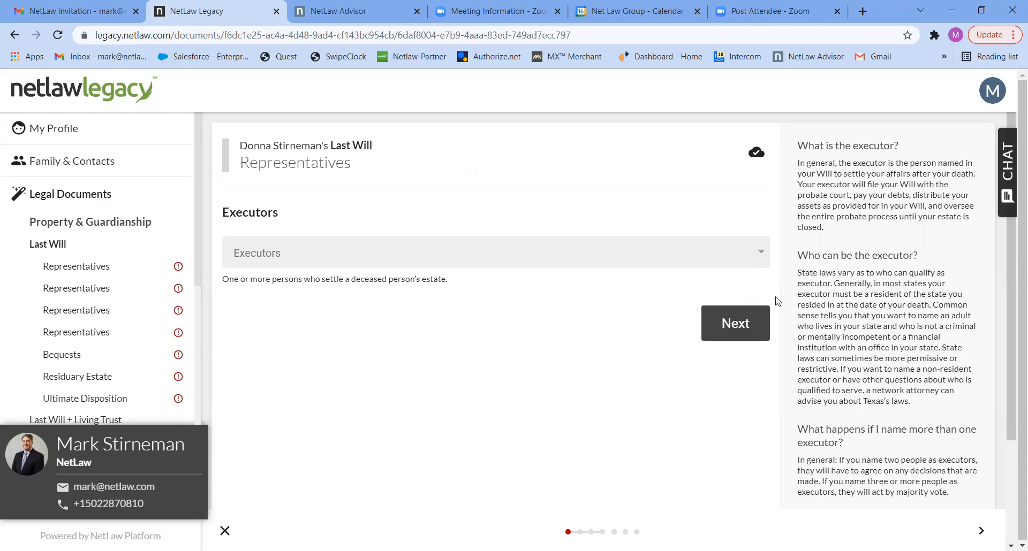
# Step: Name the husband as executor with a single successor executor
pyautogui.click(700, 251)
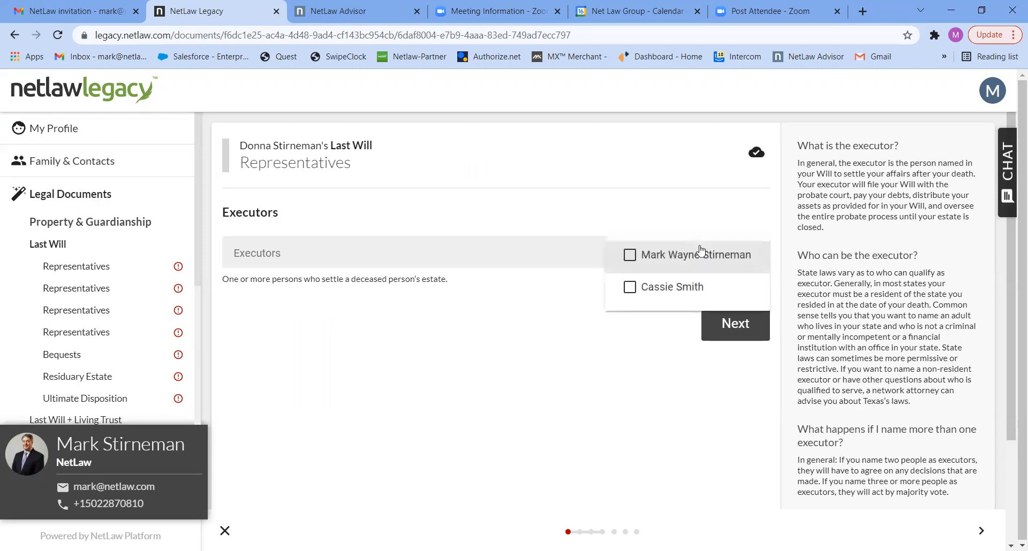
pyautogui.click(629, 256)
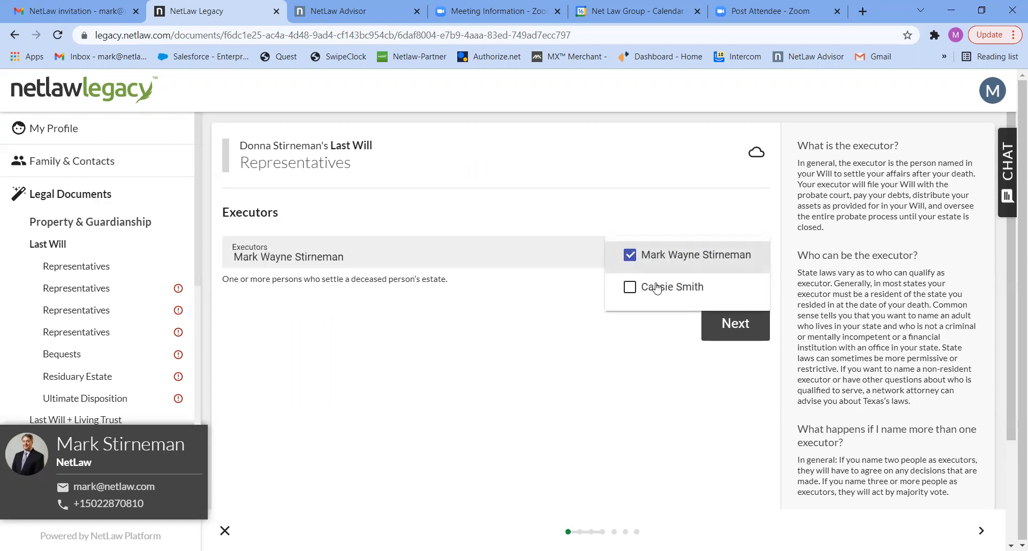
pyautogui.click(731, 328)
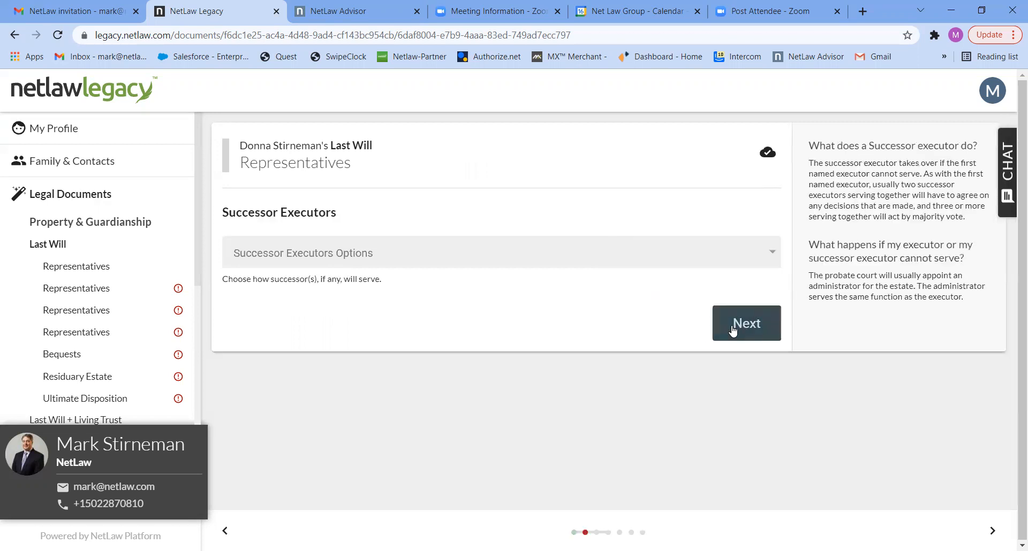
pyautogui.click(626, 254)
pyautogui.click(615, 320)
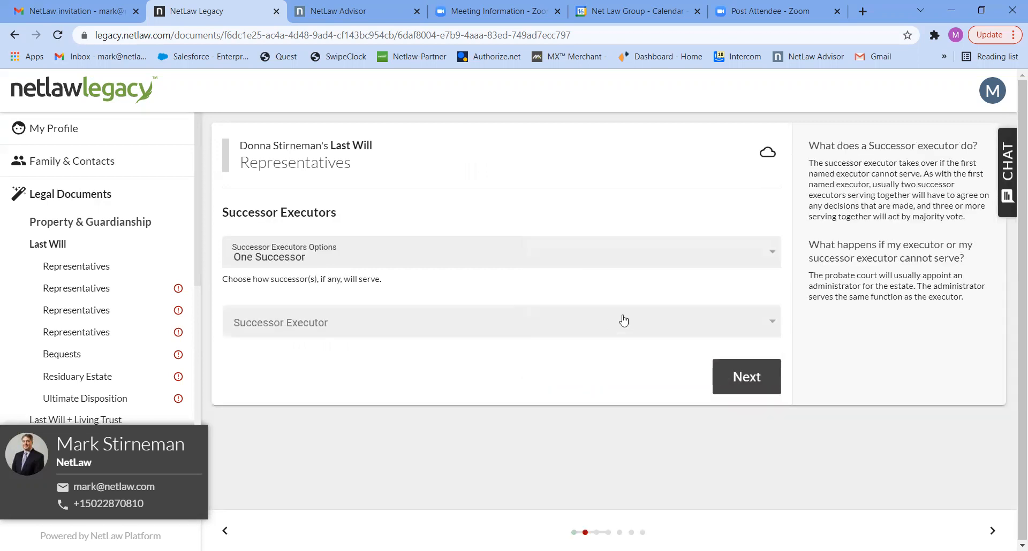
pyautogui.click(637, 317)
pyautogui.click(709, 334)
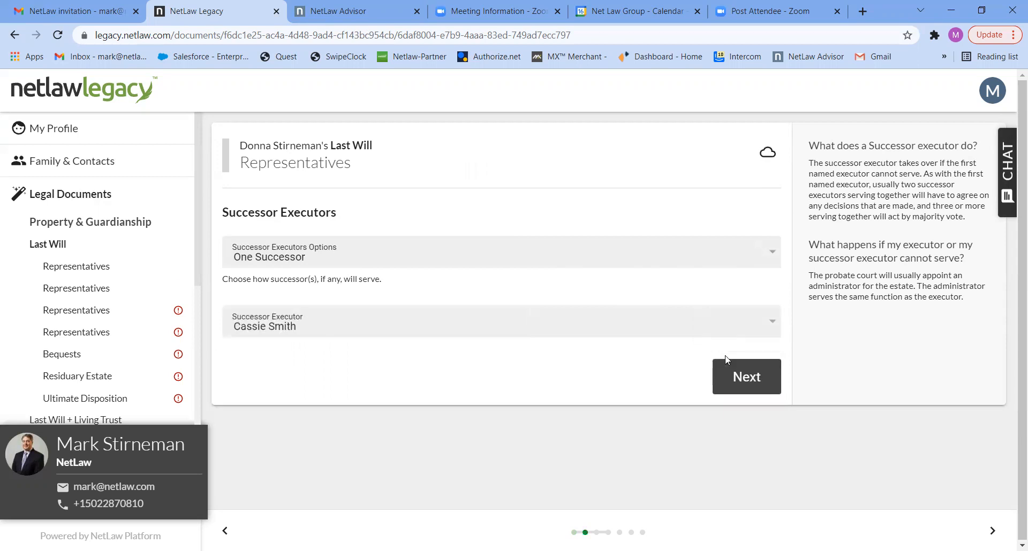
pyautogui.click(747, 381)
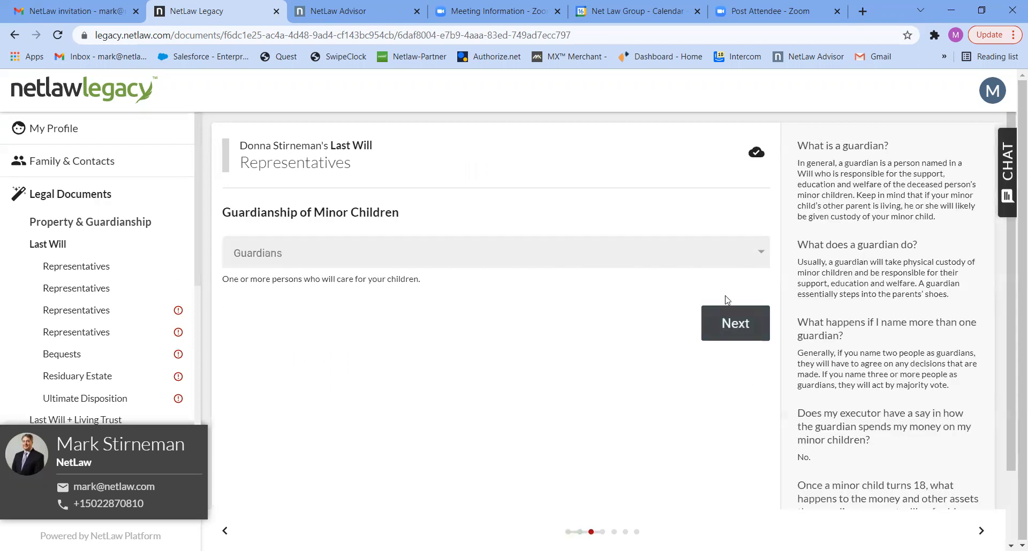
# Step: Name a guardian for minor children with no successor guardian
pyautogui.click(728, 260)
pyautogui.click(728, 260)
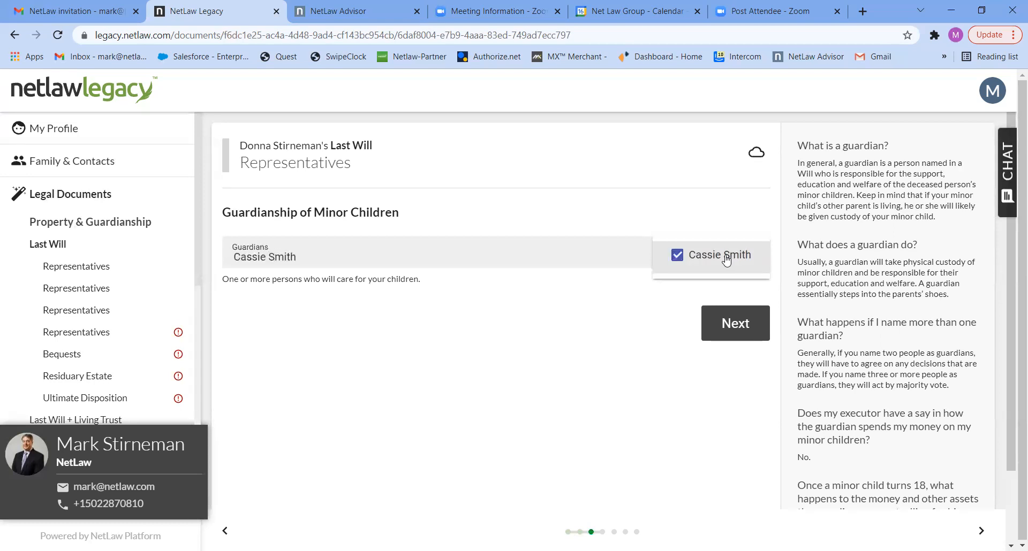
pyautogui.click(729, 325)
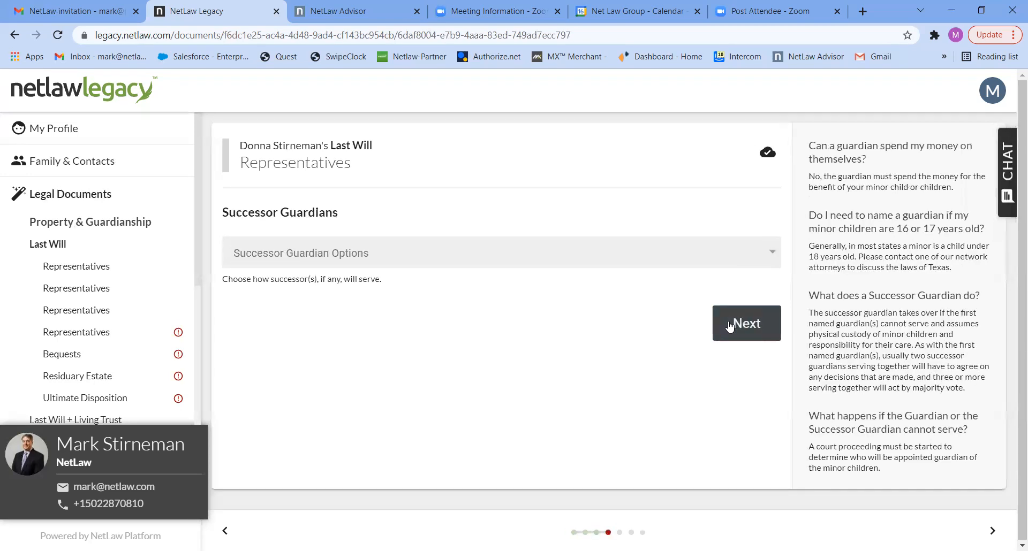
pyautogui.click(729, 262)
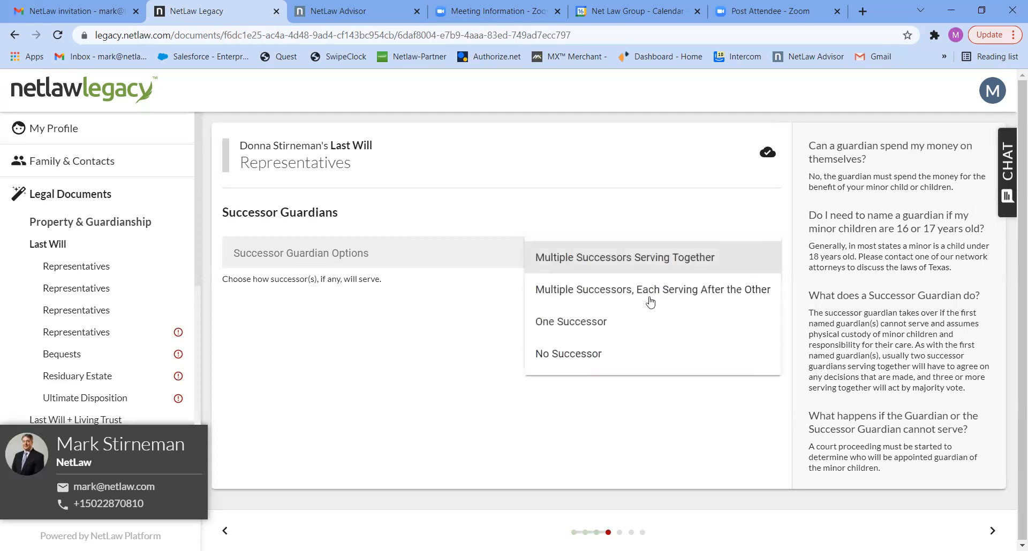
pyautogui.click(587, 362)
pyautogui.click(749, 325)
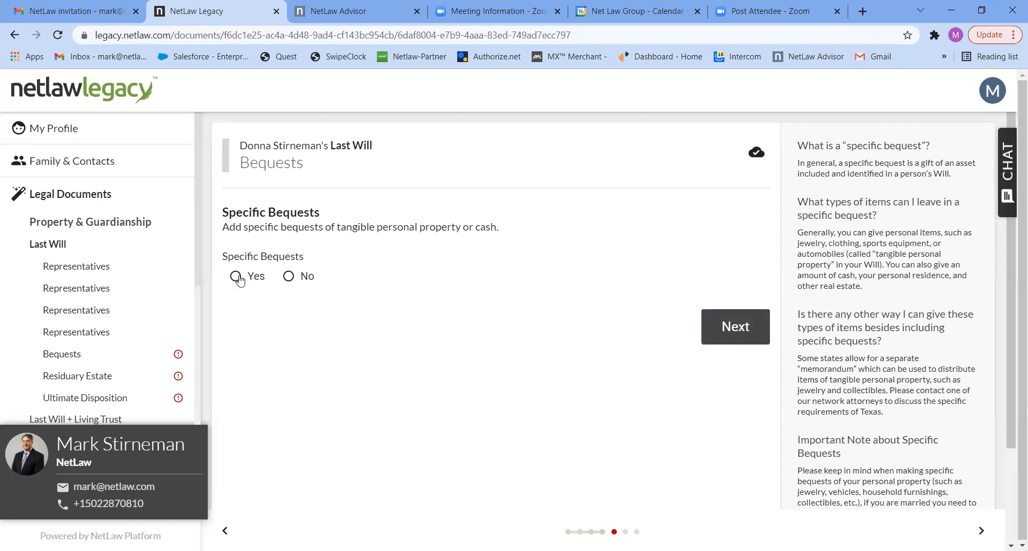
# Step: Make no specific bequests and leave the residue all to the spouse if surviving, then children
pyautogui.click(289, 277)
pyautogui.click(715, 325)
pyautogui.click(712, 250)
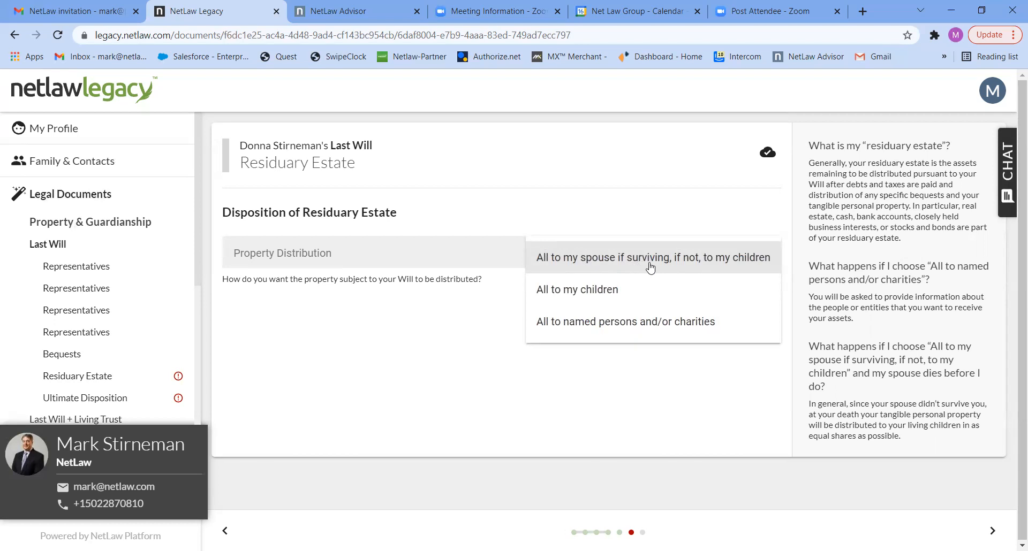
pyautogui.click(650, 268)
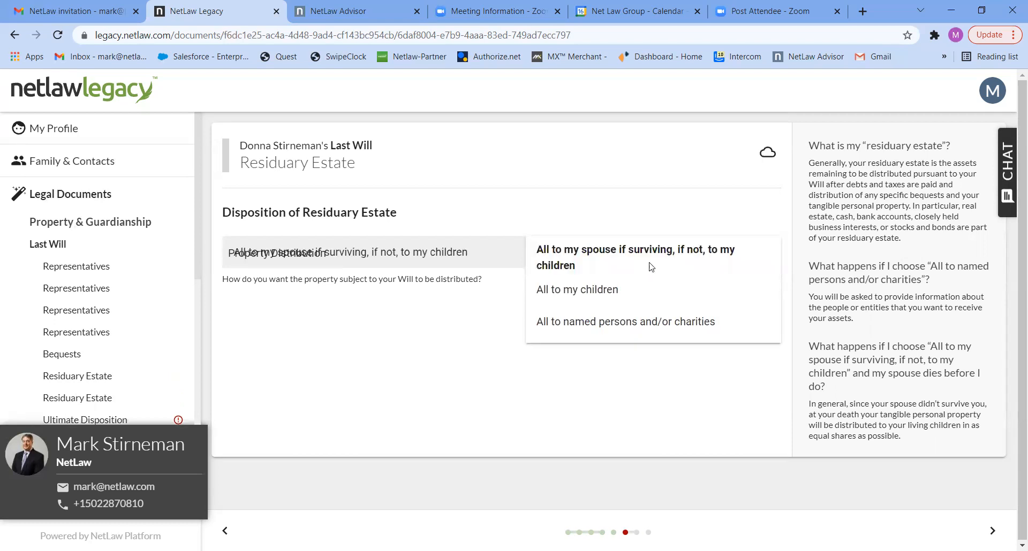
pyautogui.click(724, 320)
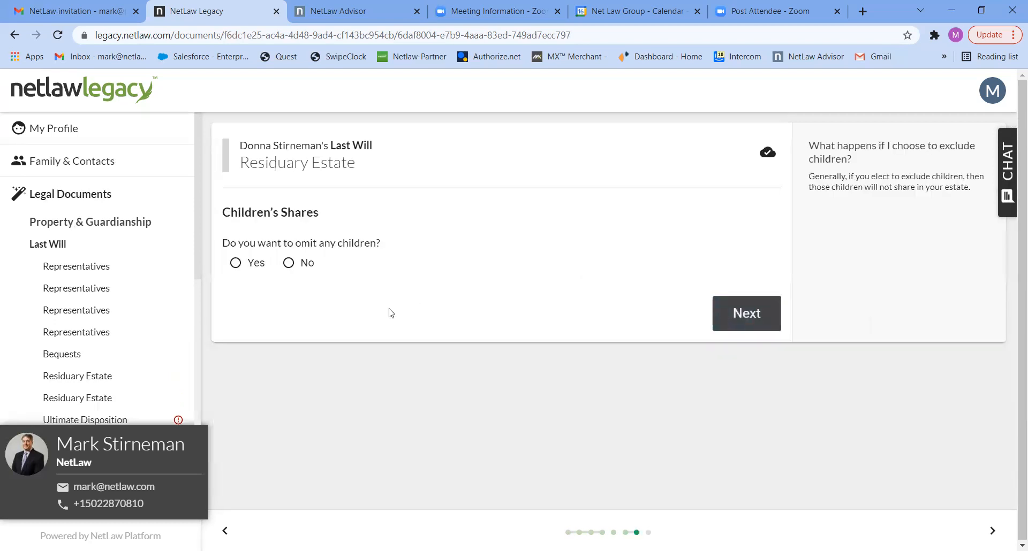
# Step: Omit one child, choose both spouses' heirs at law 50/50 as fallback, and finish the Will
pyautogui.click(249, 267)
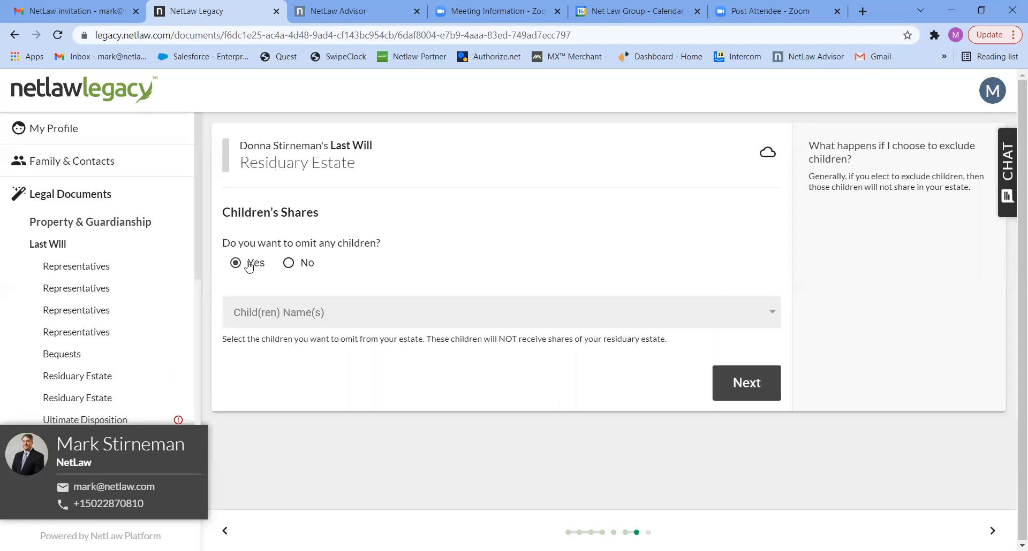
pyautogui.click(394, 320)
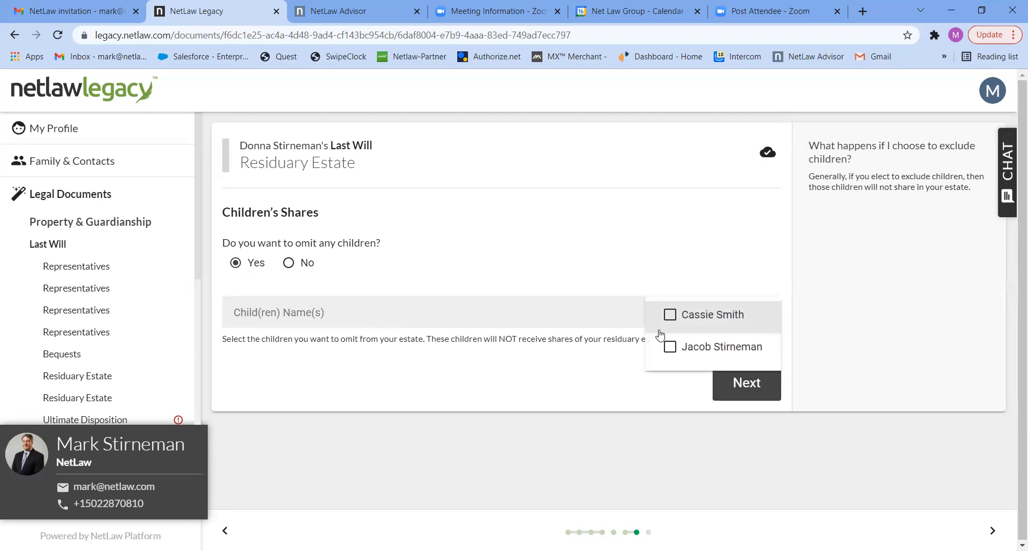
pyautogui.click(669, 347)
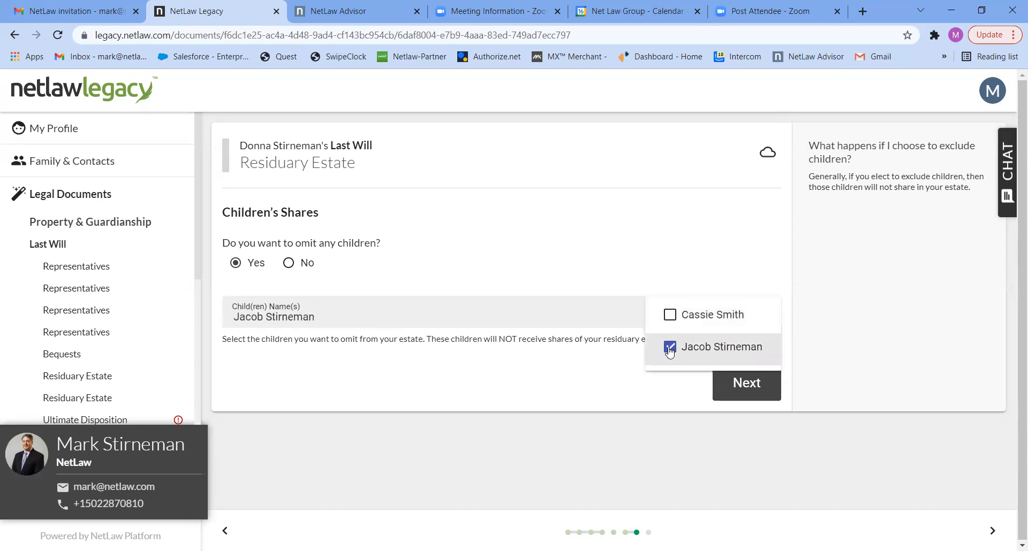
pyautogui.click(747, 384)
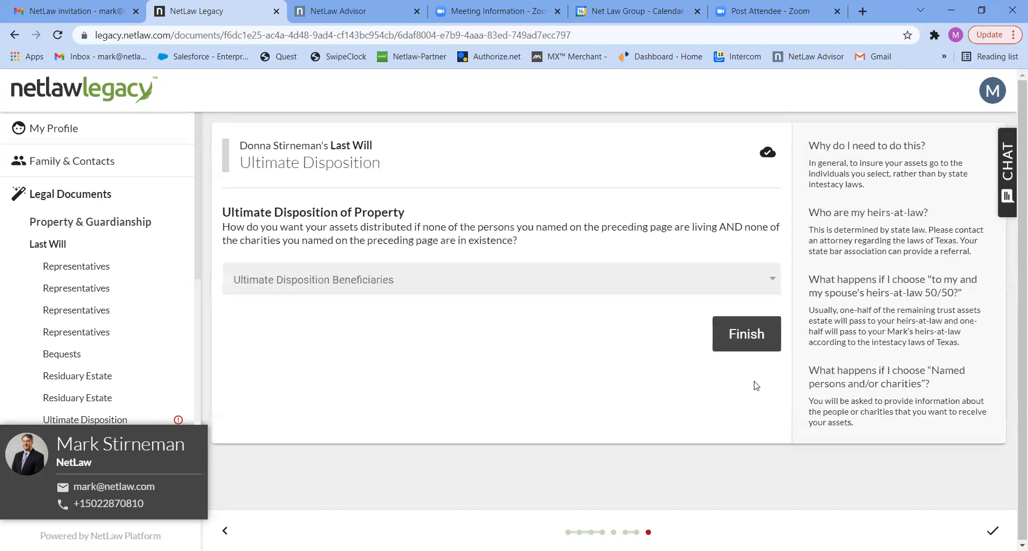
pyautogui.click(657, 290)
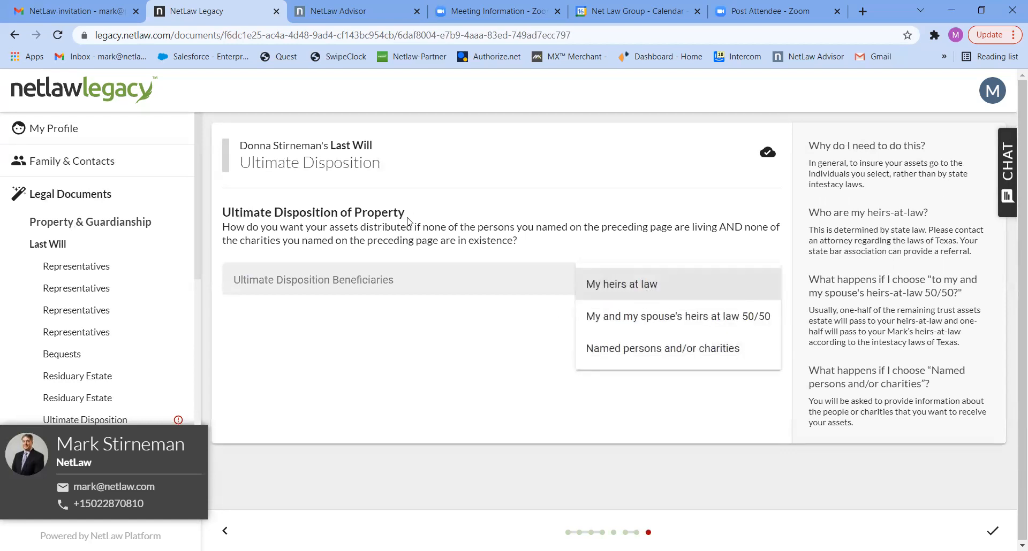
pyautogui.click(604, 316)
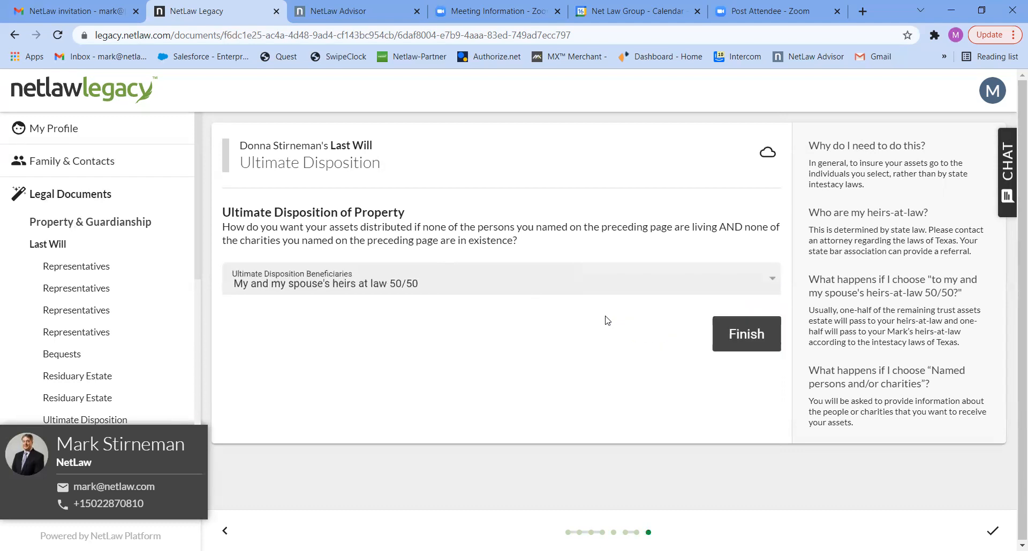
pyautogui.click(735, 336)
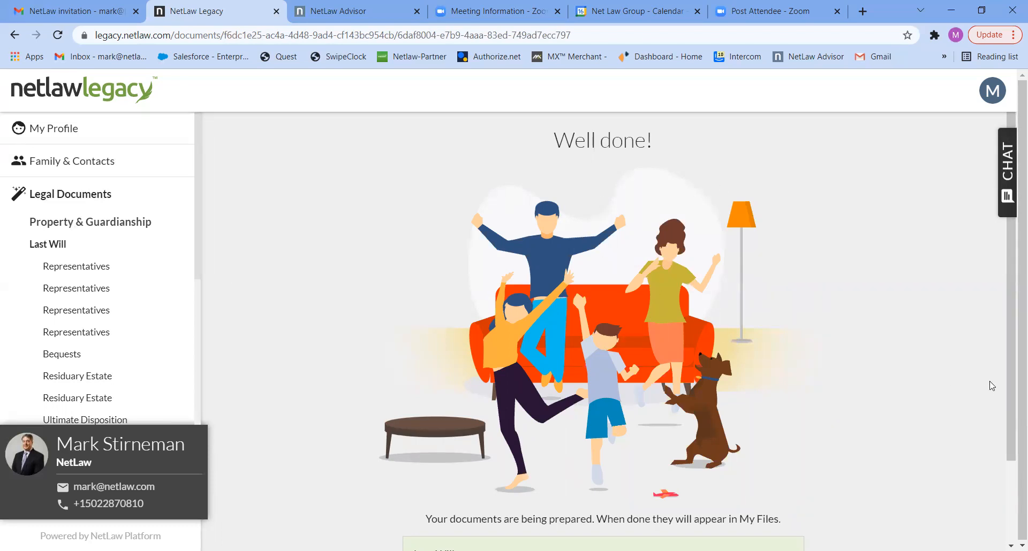
# Step: Check that the spouse's Last Will shows DONE, then return to the Legal Documents overview
pyautogui.moveTo(1013, 381); pyautogui.dragTo(1013, 498)
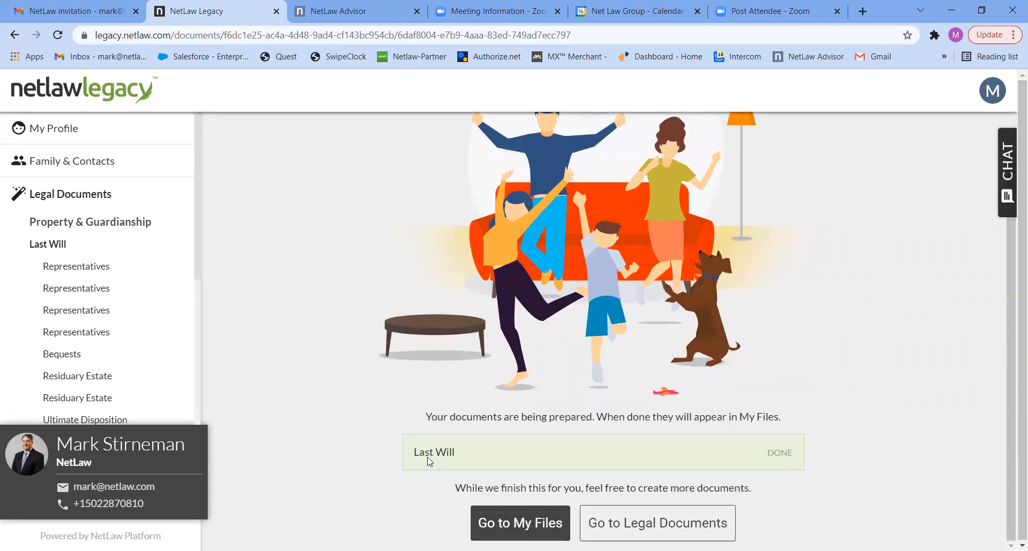
pyautogui.click(628, 525)
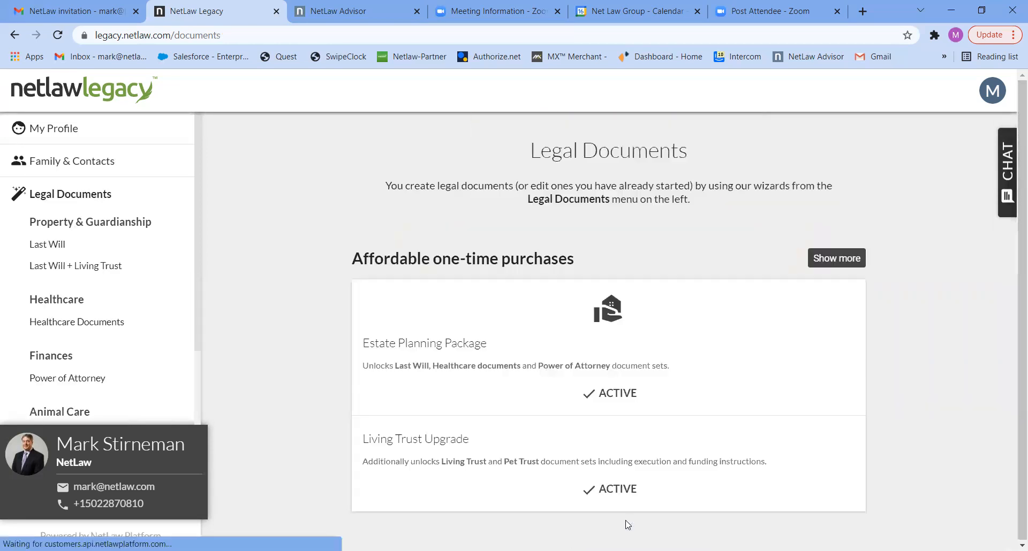
# Step: Start the spouse's Healthcare Documents and name her husband as medical agent
pyautogui.click(95, 322)
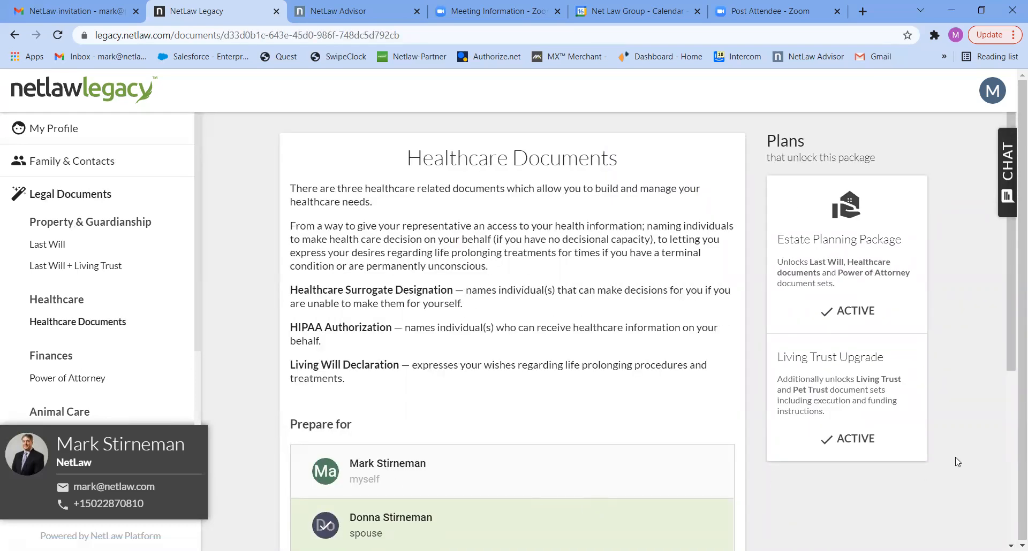
pyautogui.scroll(-3, 1011, 358)
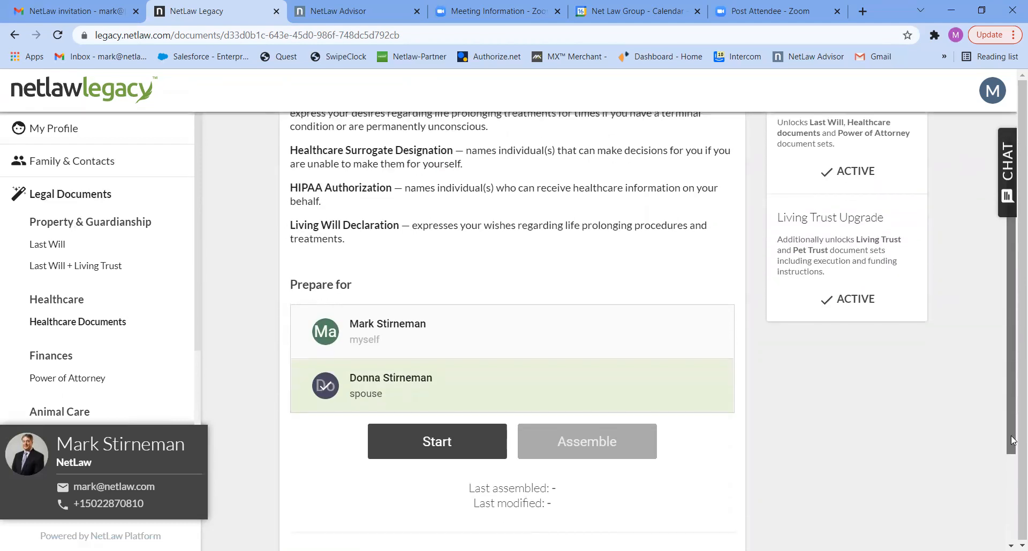
pyautogui.click(457, 442)
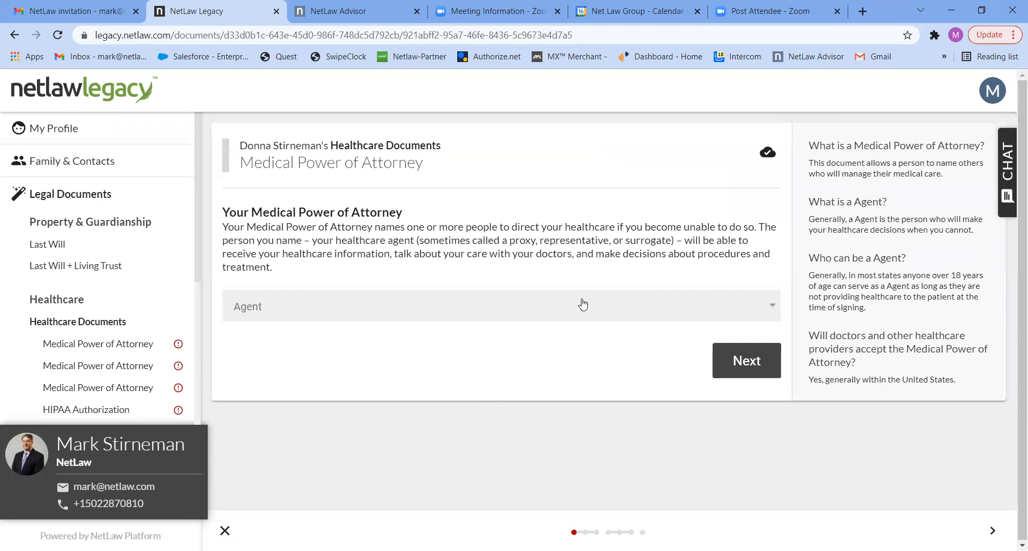
pyautogui.click(530, 311)
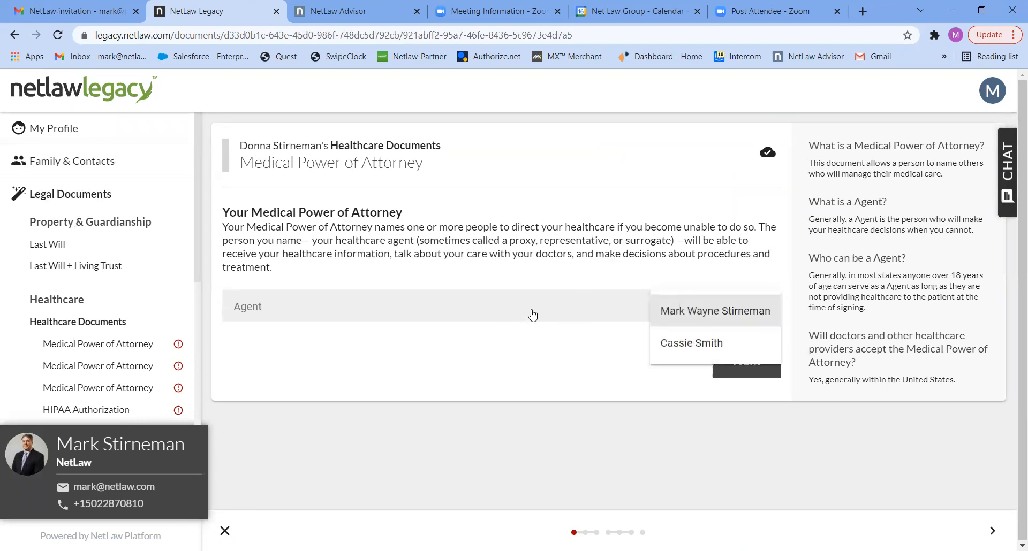
pyautogui.click(670, 311)
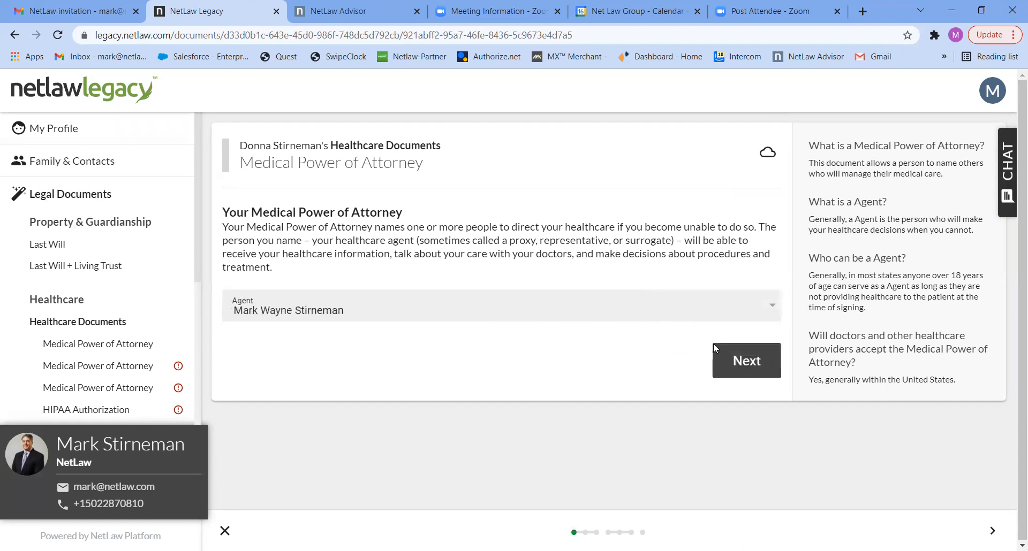
pyautogui.click(737, 358)
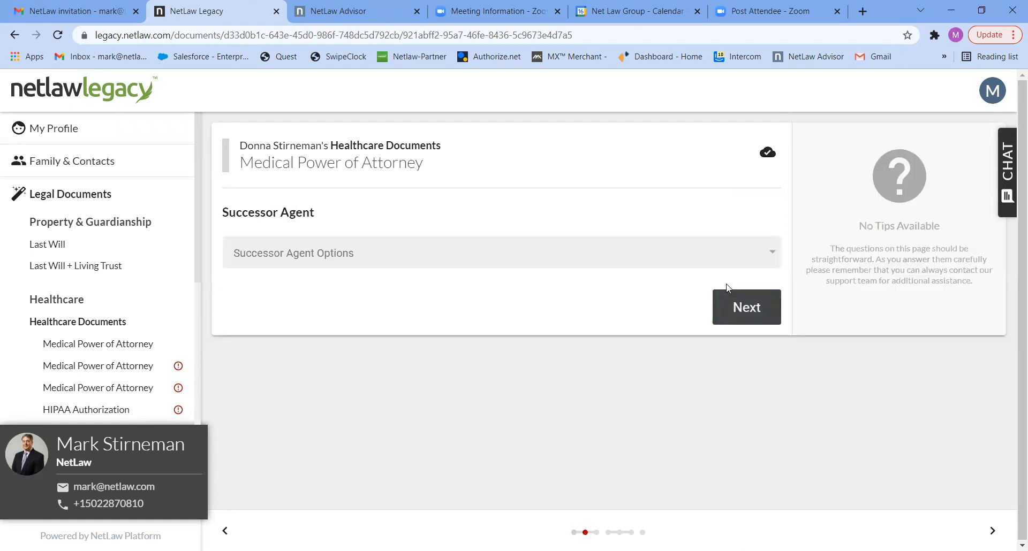
# Step: Add one successor medical agent, the other family contact, and leave the agent's authority unlimited
pyautogui.click(711, 264)
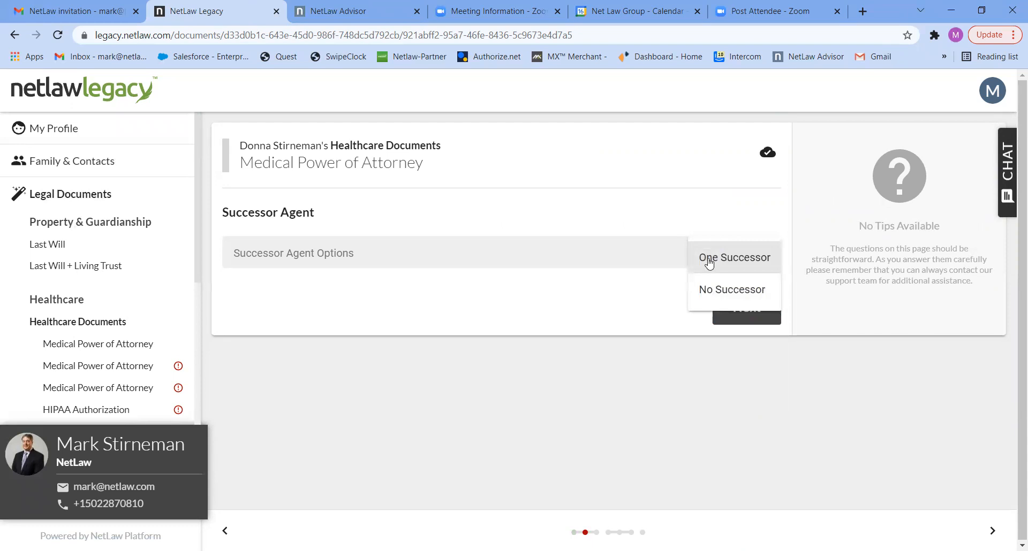
pyautogui.click(709, 264)
pyautogui.click(665, 305)
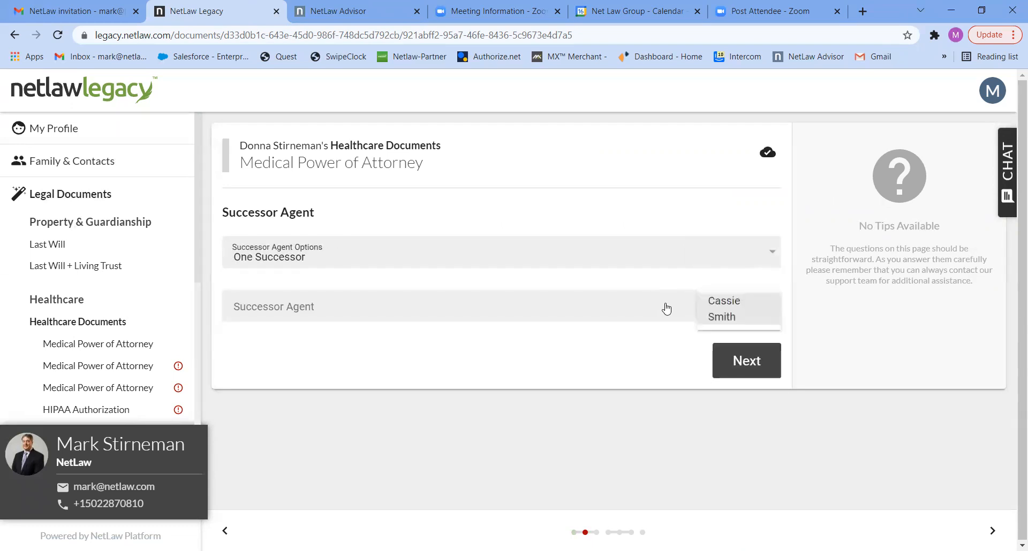
pyautogui.click(710, 320)
pyautogui.click(729, 357)
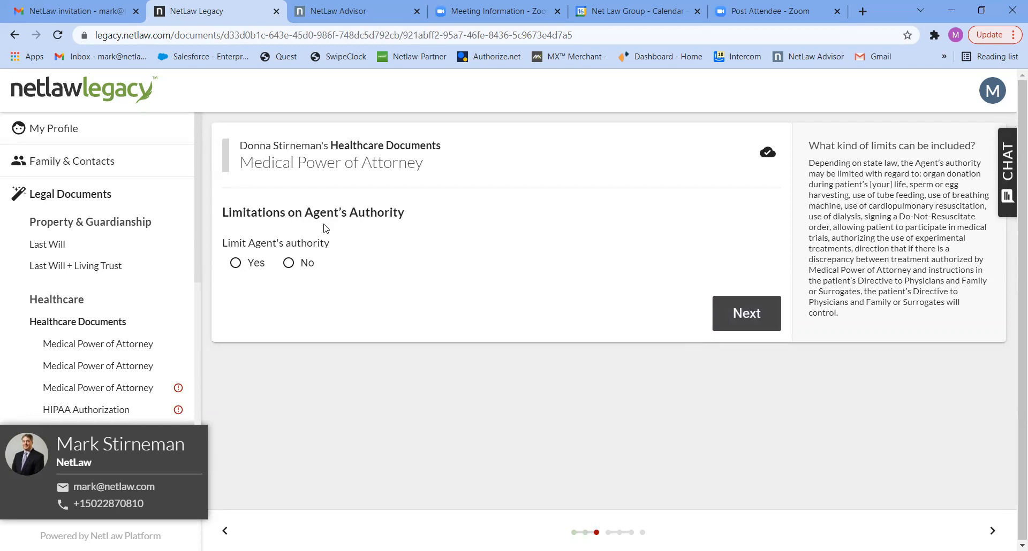
pyautogui.click(306, 263)
pyautogui.click(751, 314)
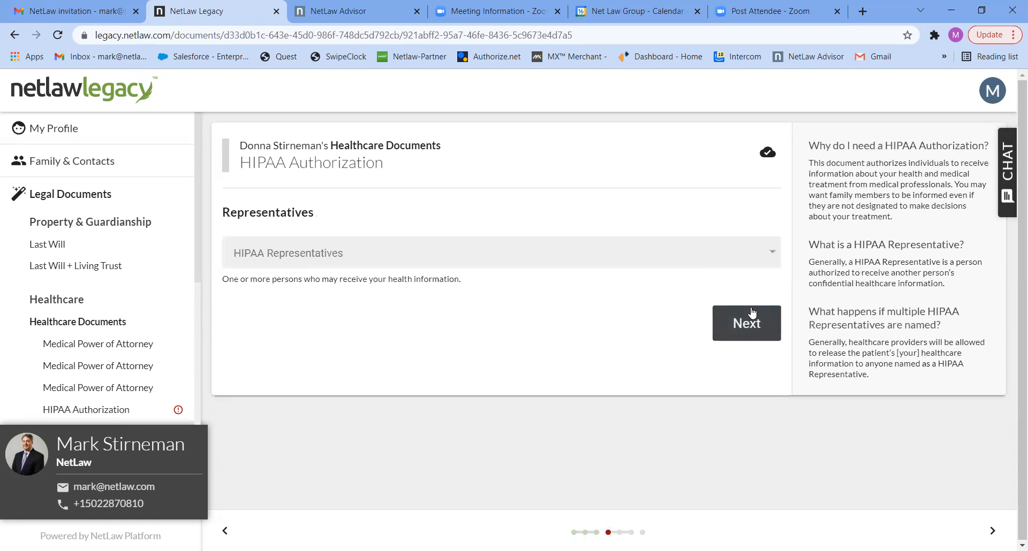
# Step: Make the husband HIPAA representative with the other family contact as single successor
pyautogui.click(462, 252)
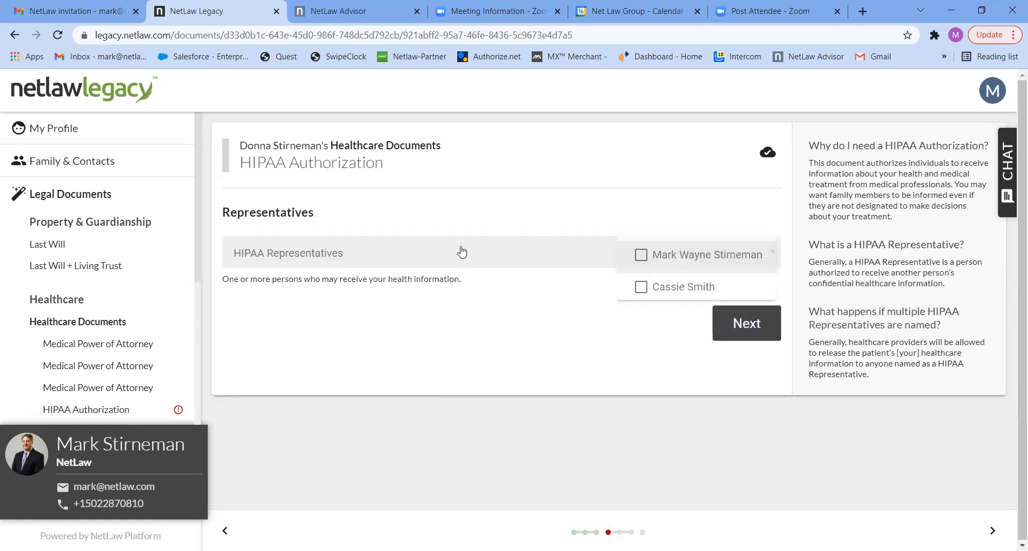
pyautogui.click(640, 256)
pyautogui.click(742, 322)
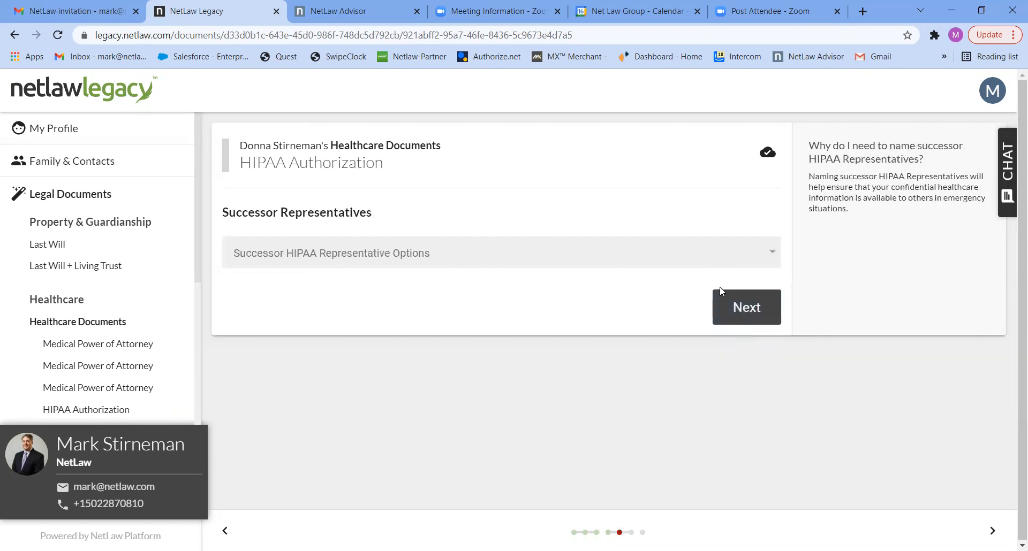
pyautogui.click(702, 259)
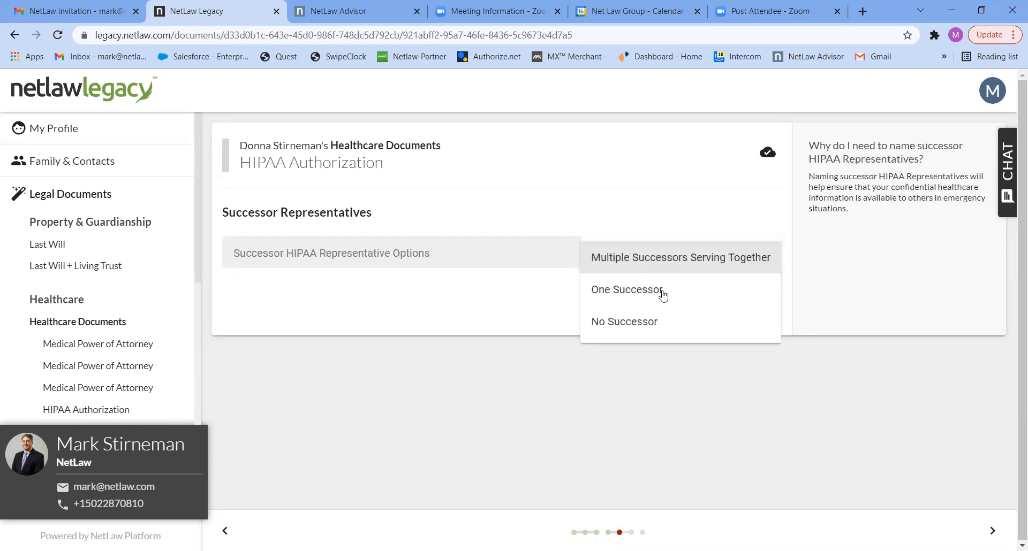
pyautogui.click(662, 296)
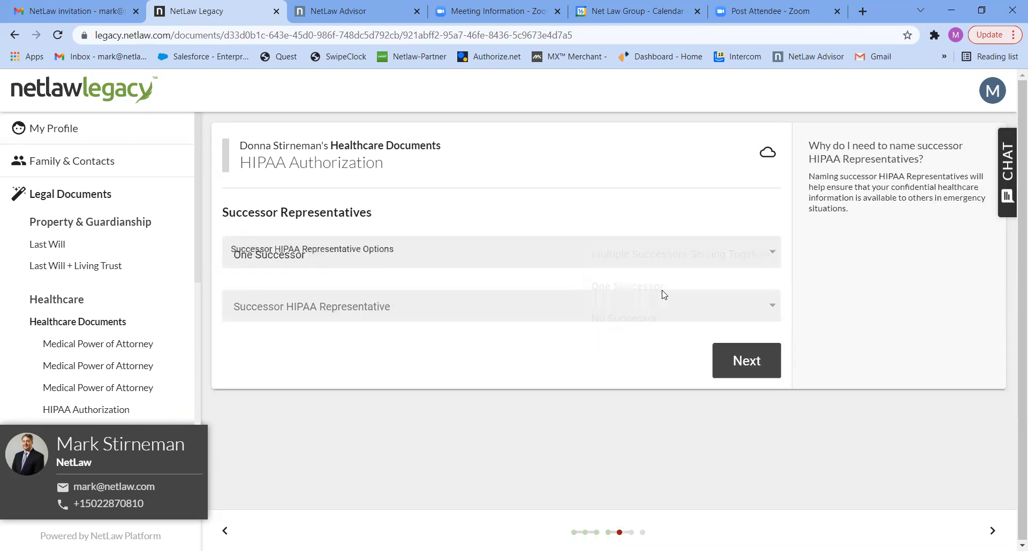
pyautogui.click(693, 316)
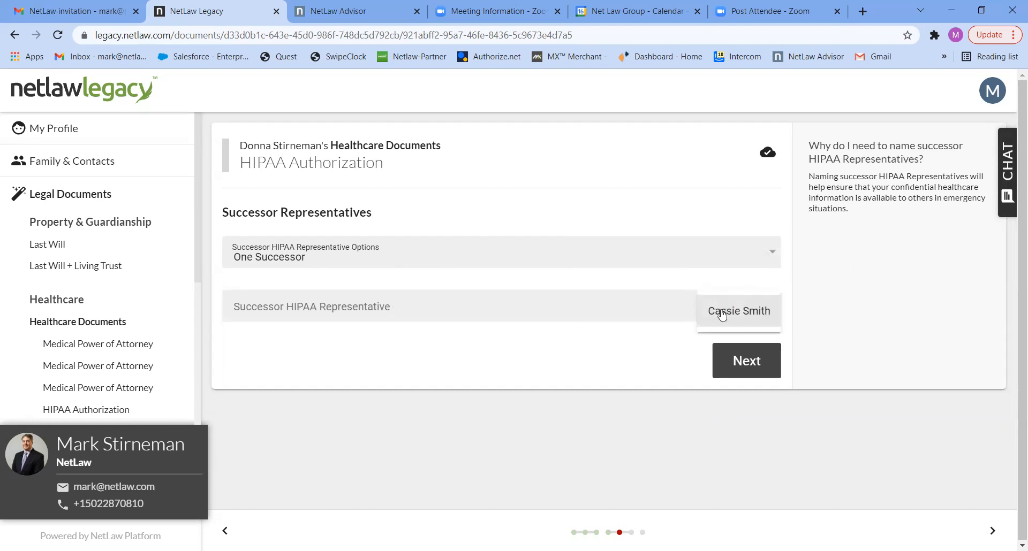
pyautogui.click(722, 315)
pyautogui.click(745, 361)
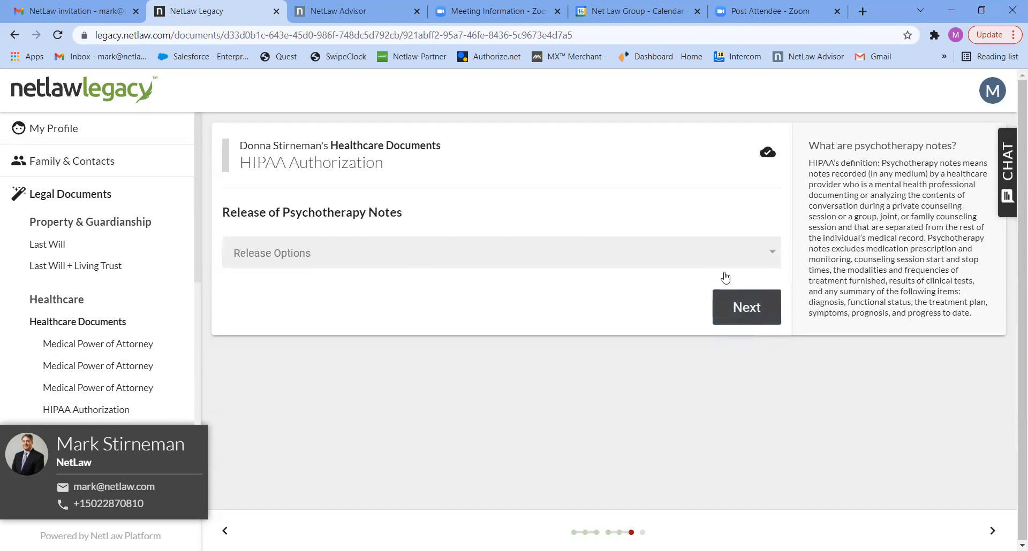
# Step: Include psychotherapy notes, decline organ donation, finish, and return to Legal Documents
pyautogui.click(720, 256)
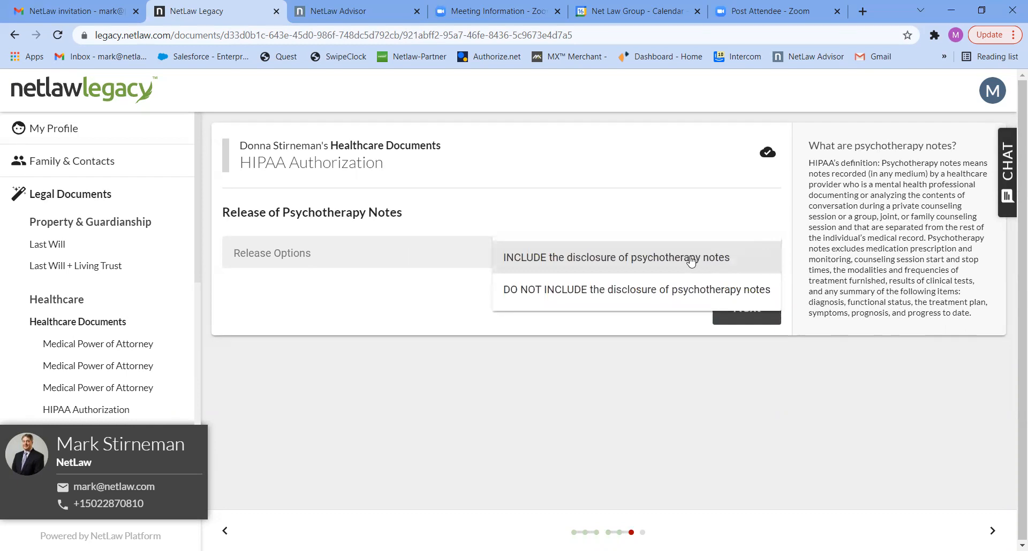
pyautogui.click(692, 259)
pyautogui.click(739, 307)
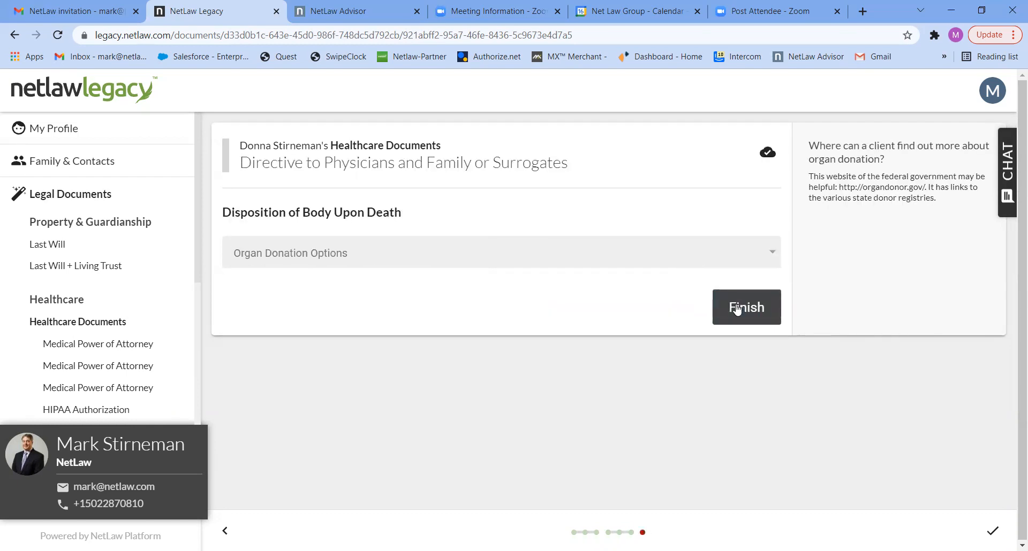
pyautogui.click(631, 259)
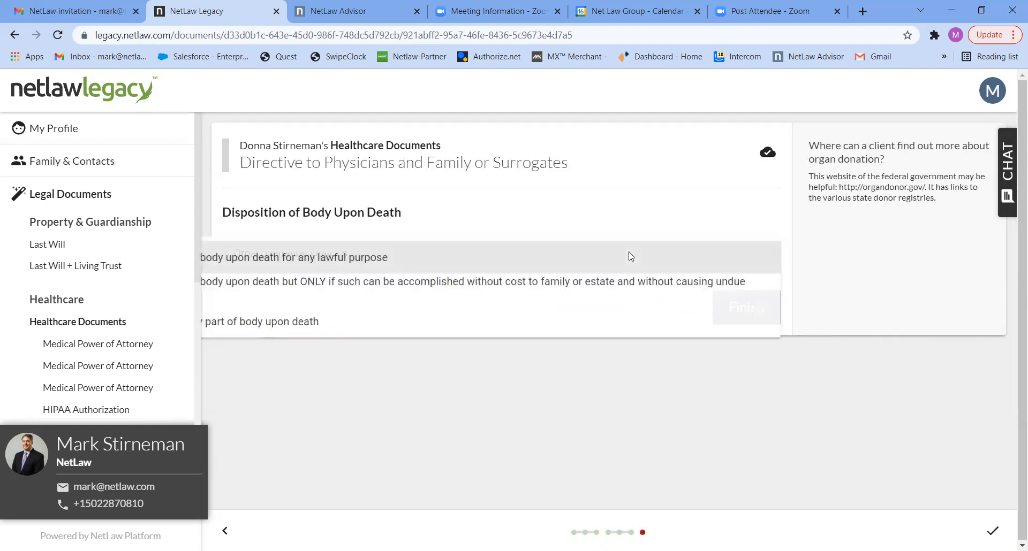
pyautogui.click(415, 333)
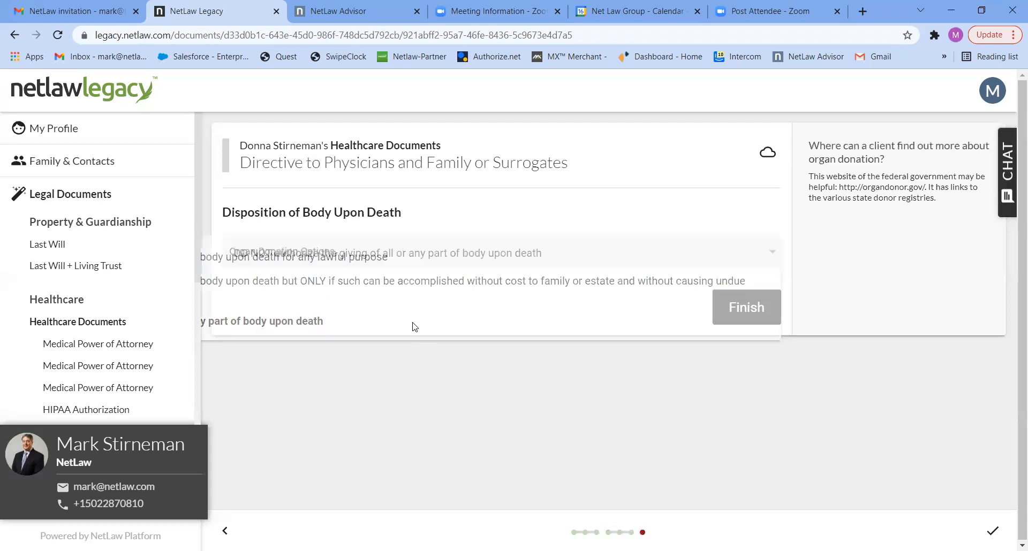
pyautogui.click(748, 309)
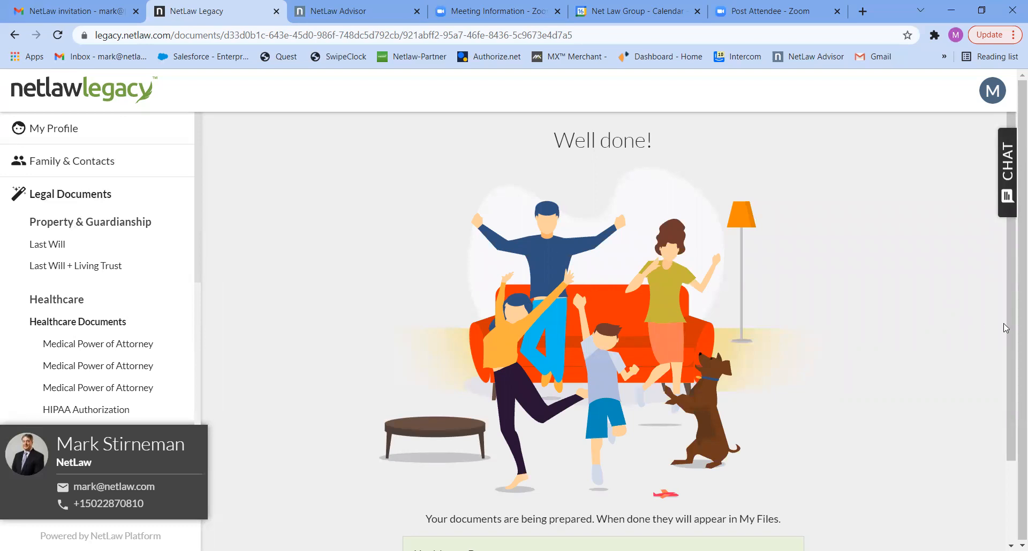
pyautogui.scroll(-2, 1002, 439)
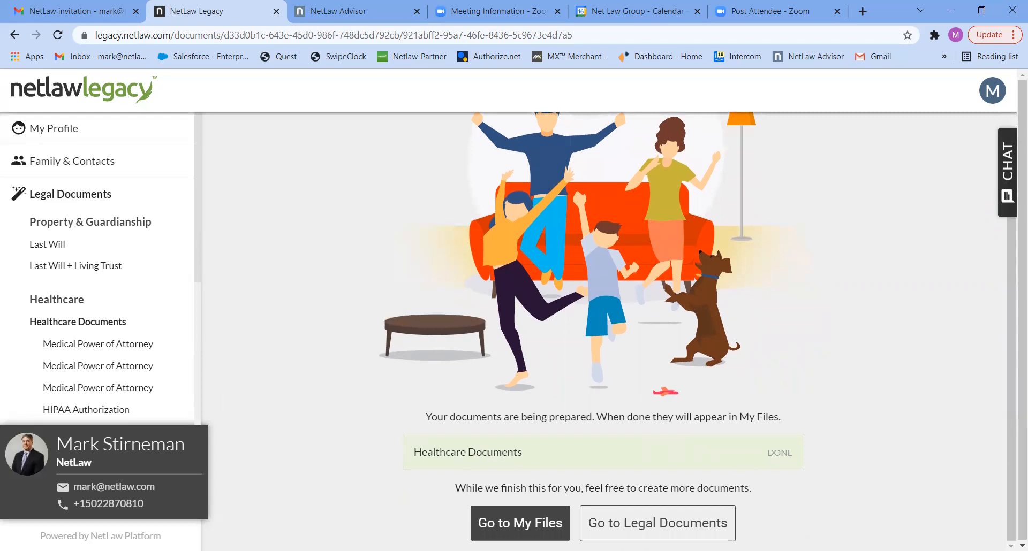
pyautogui.click(629, 528)
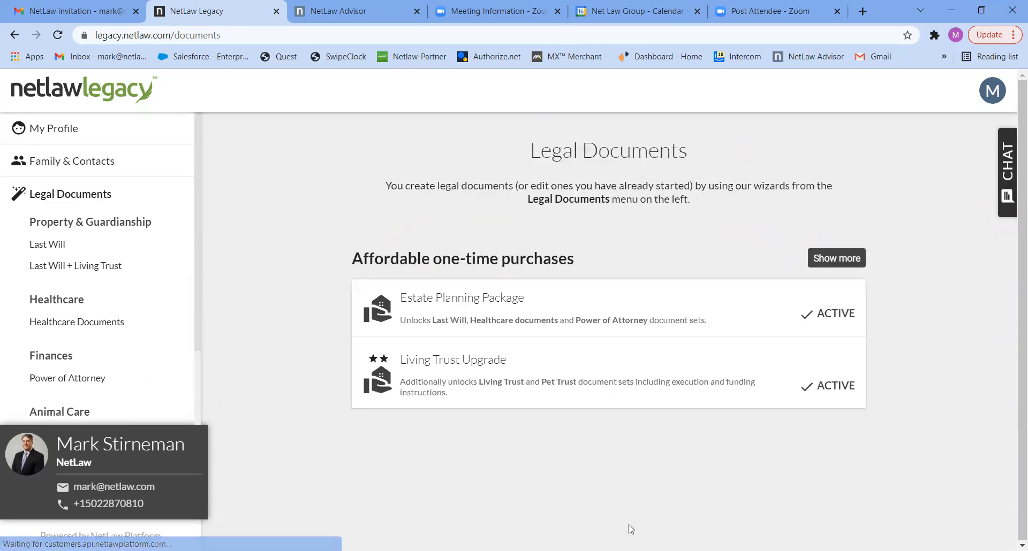
# Step: Start the spouse's Power of Attorney with her husband as financial agent
pyautogui.click(54, 379)
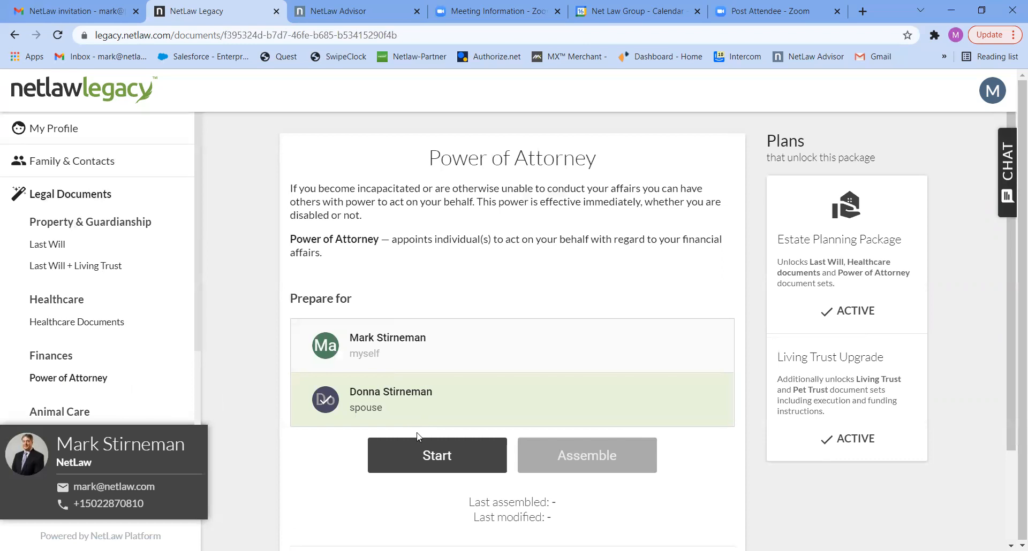
pyautogui.click(421, 457)
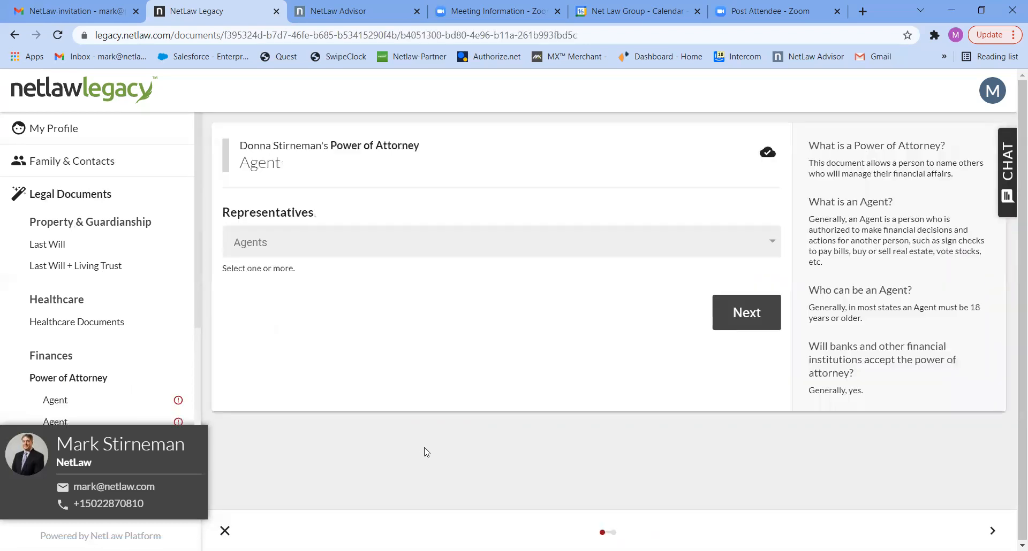
pyautogui.click(546, 250)
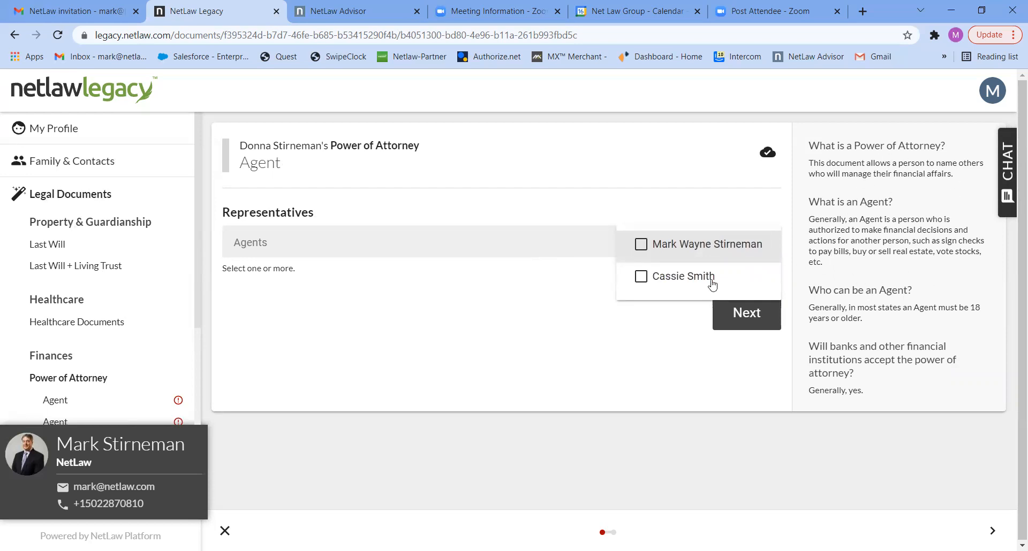
pyautogui.click(645, 252)
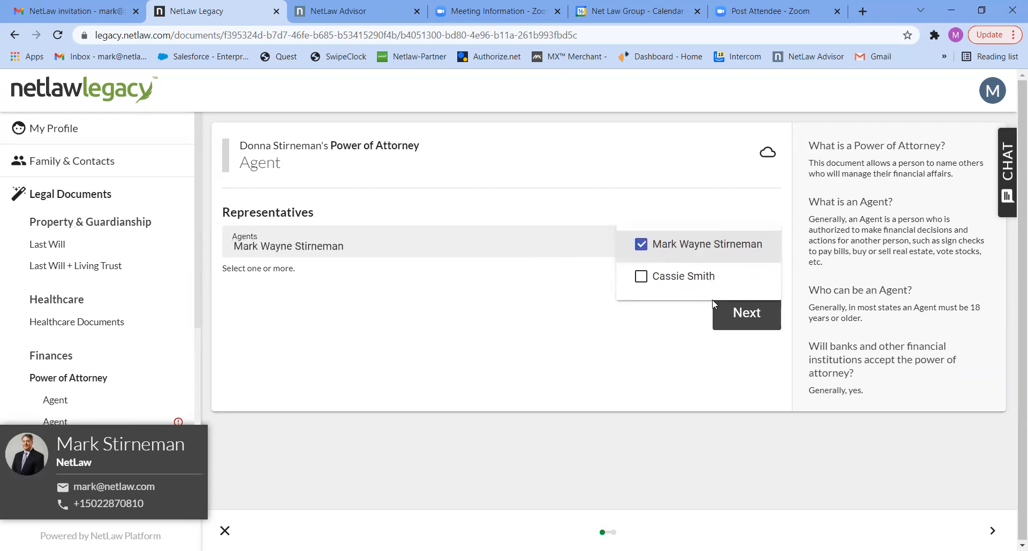
pyautogui.click(731, 319)
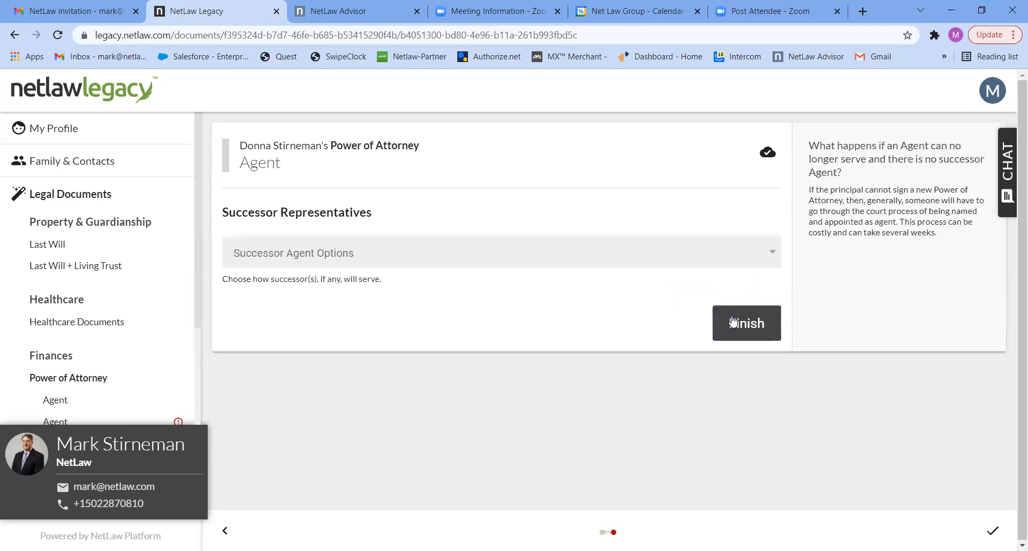
# Step: Add the other family contact as the single successor agent and finish the Power of Attorney
pyautogui.click(690, 260)
pyautogui.click(649, 294)
pyautogui.click(609, 328)
pyautogui.click(697, 330)
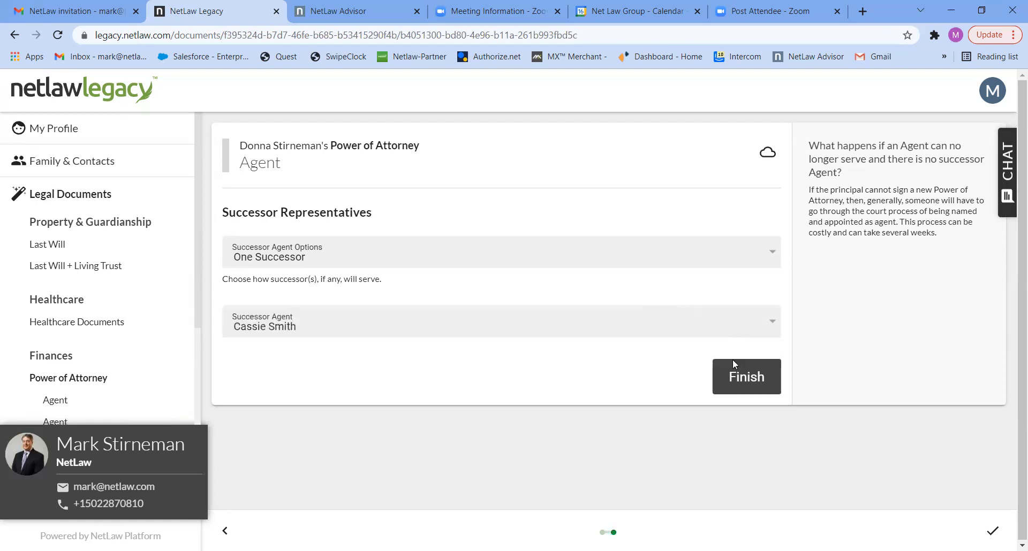
pyautogui.click(735, 374)
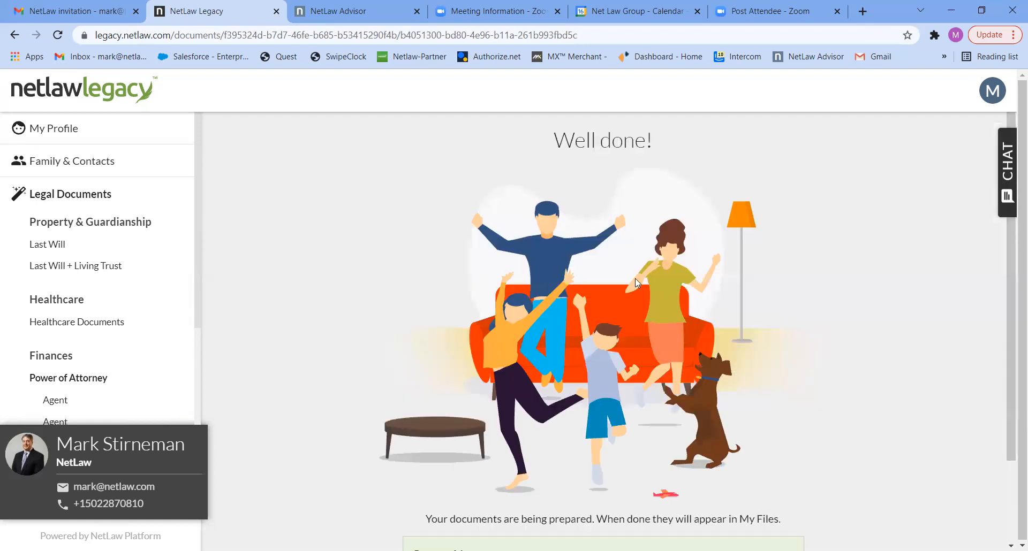
pyautogui.scroll(-2, 1012, 272)
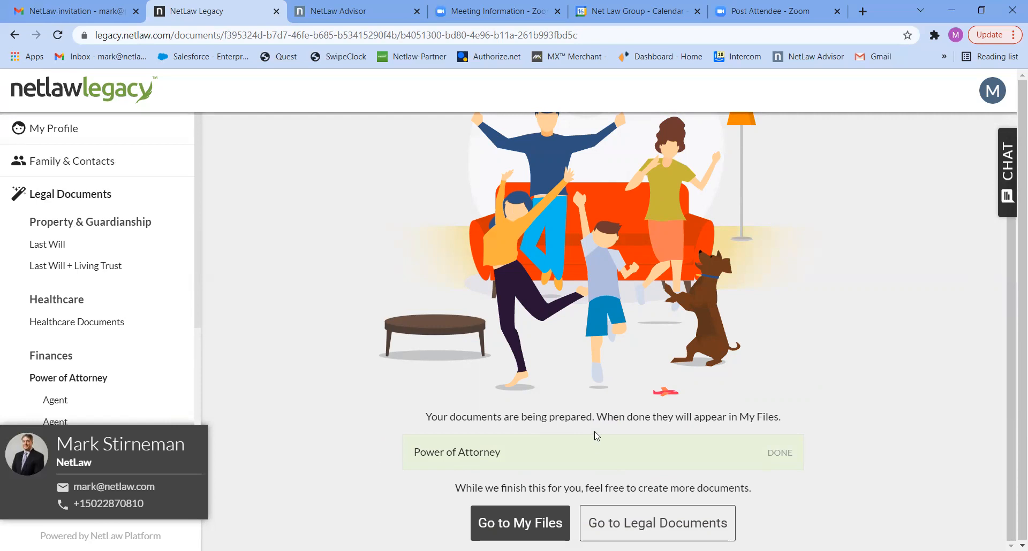
# Step: Open My Files to see the spouse's prepared will, healthcare and Power of Attorney .docx files
pyautogui.click(507, 523)
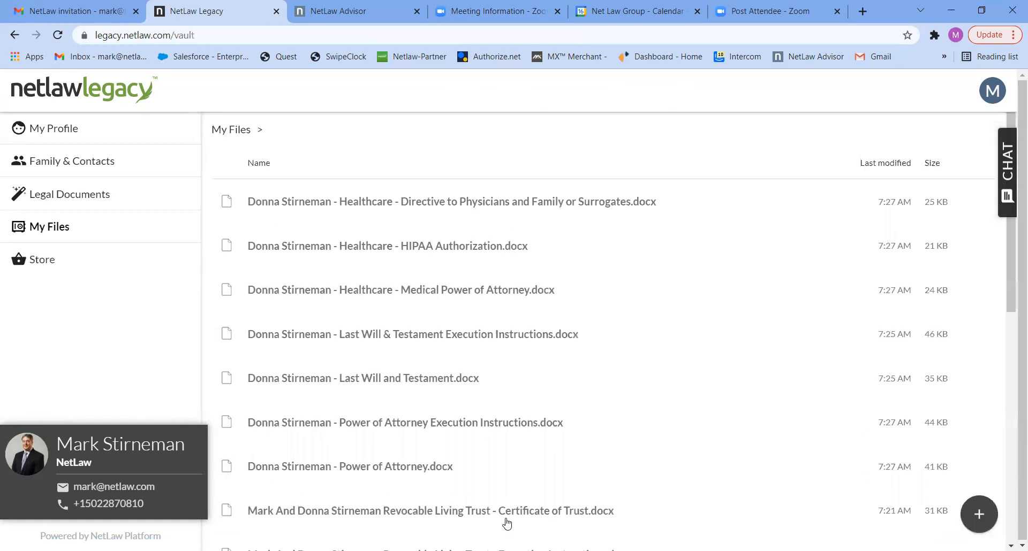